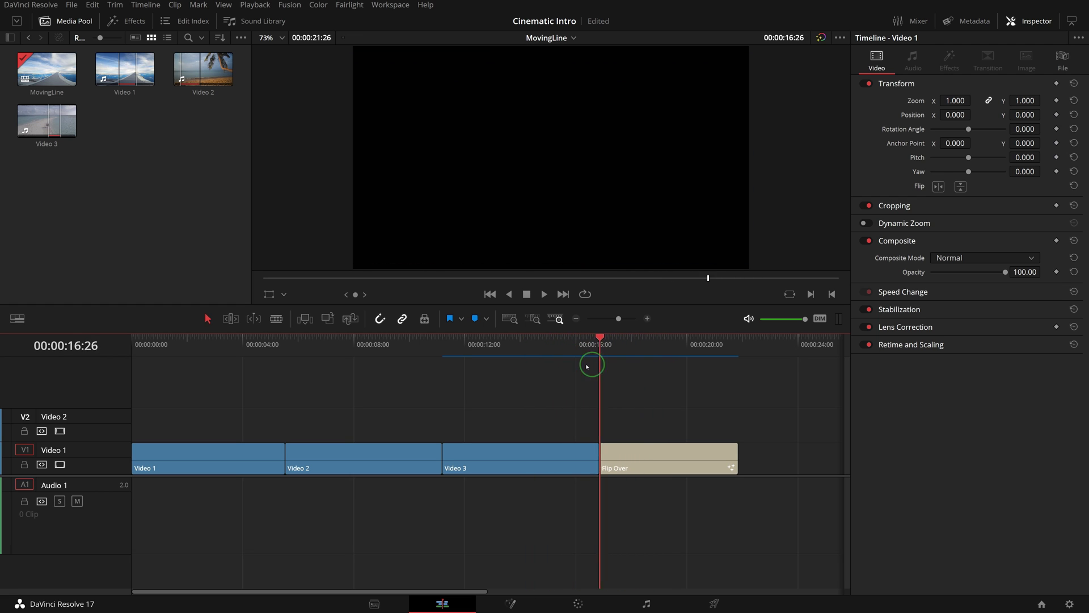
# - Apply the Essential Mask Ellipse effect to the Video 1 clip
pyautogui.click(571, 206)
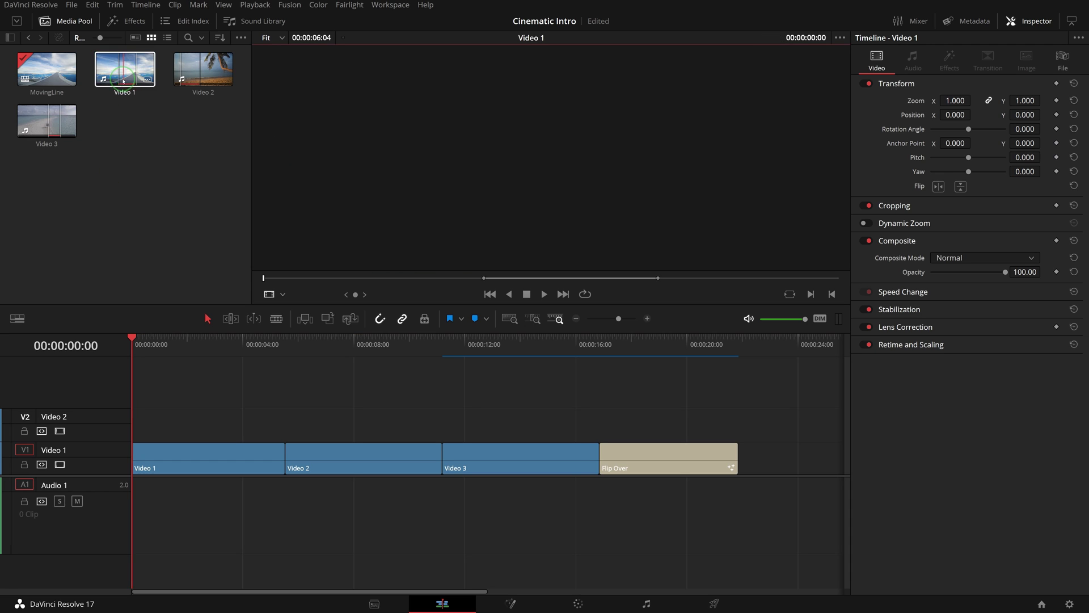
pyautogui.click(126, 21)
pyautogui.click(41, 122)
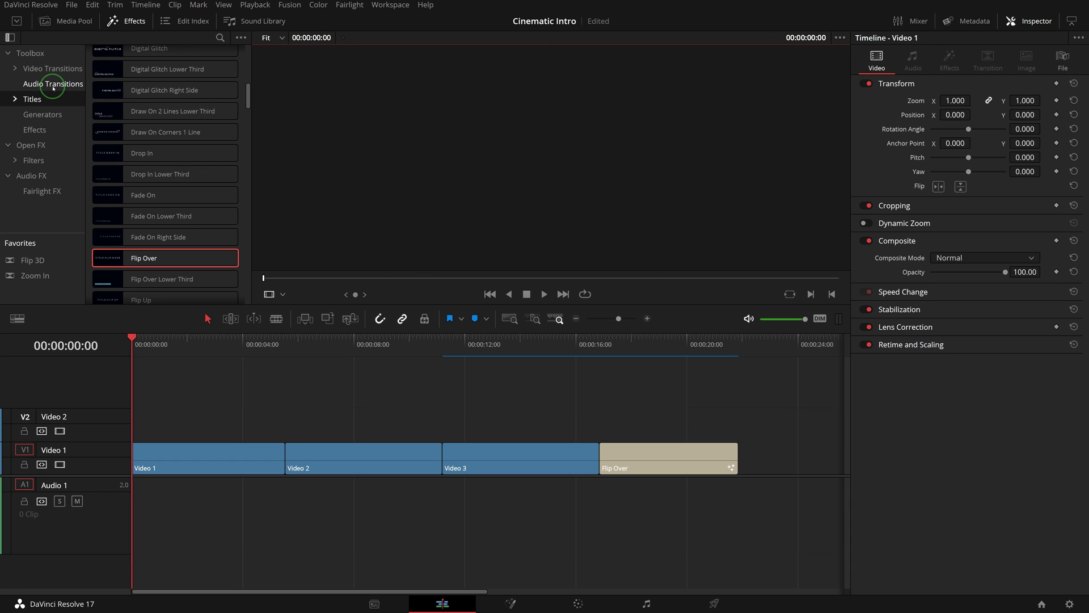
pyautogui.click(45, 132)
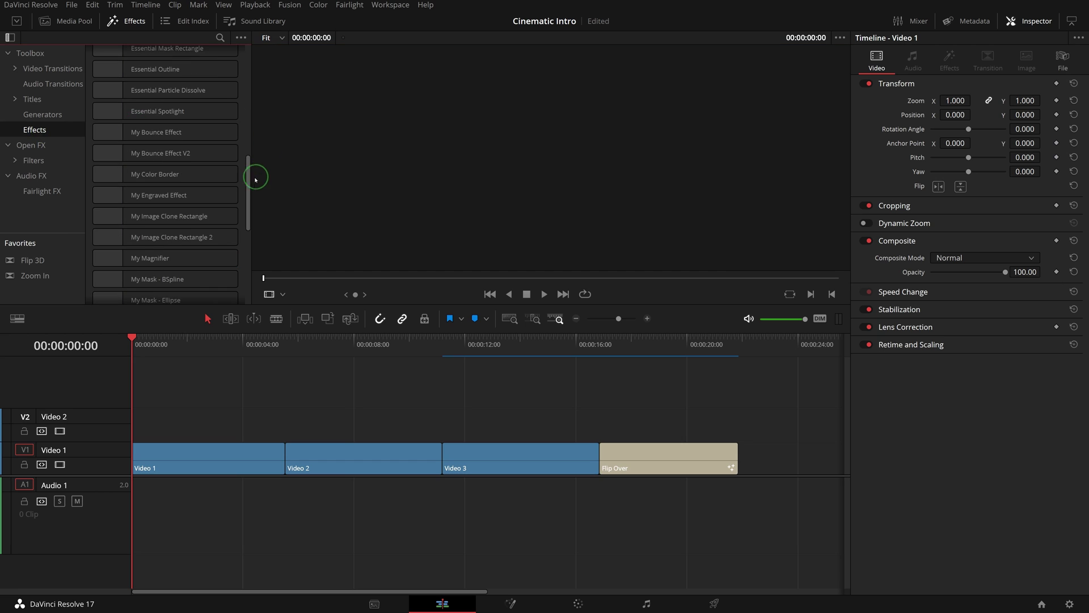
pyautogui.moveTo(250, 176); pyautogui.dragTo(248, 134)
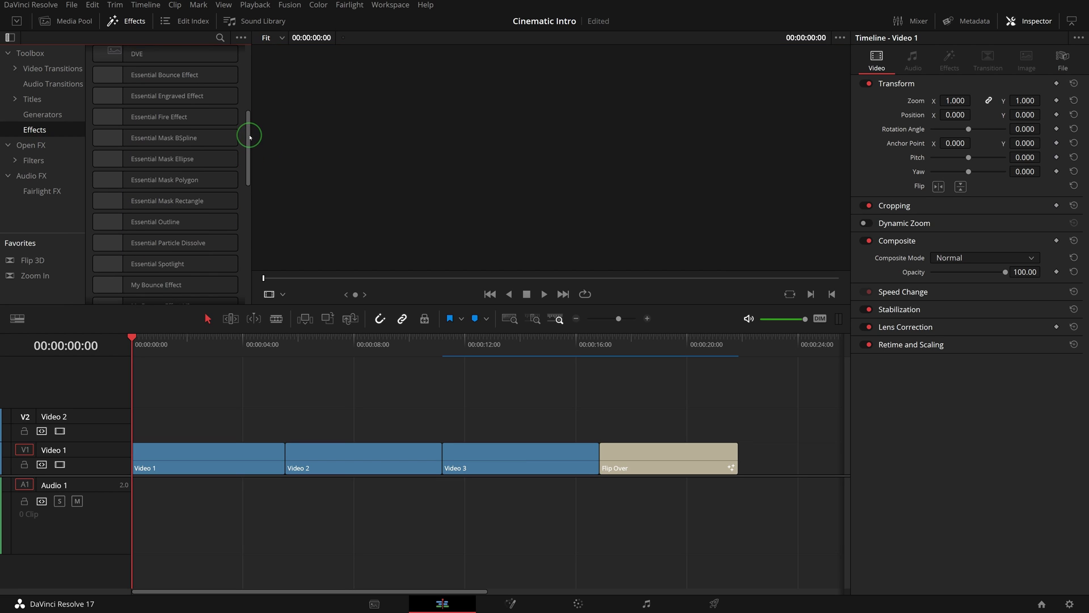
pyautogui.click(165, 161)
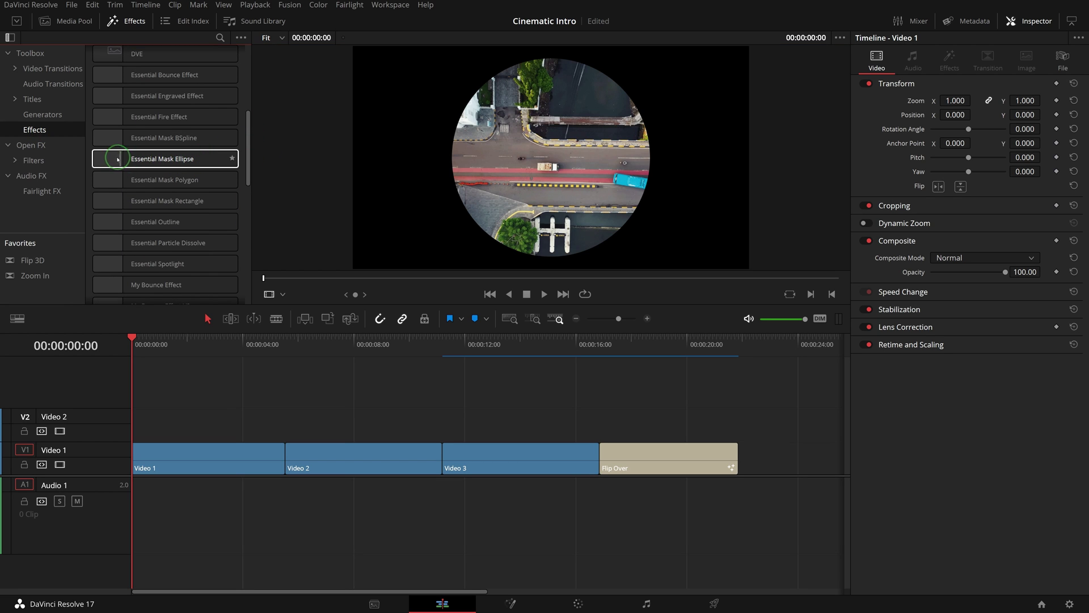
pyautogui.moveTo(119, 159); pyautogui.dragTo(181, 459)
pyautogui.click(193, 456)
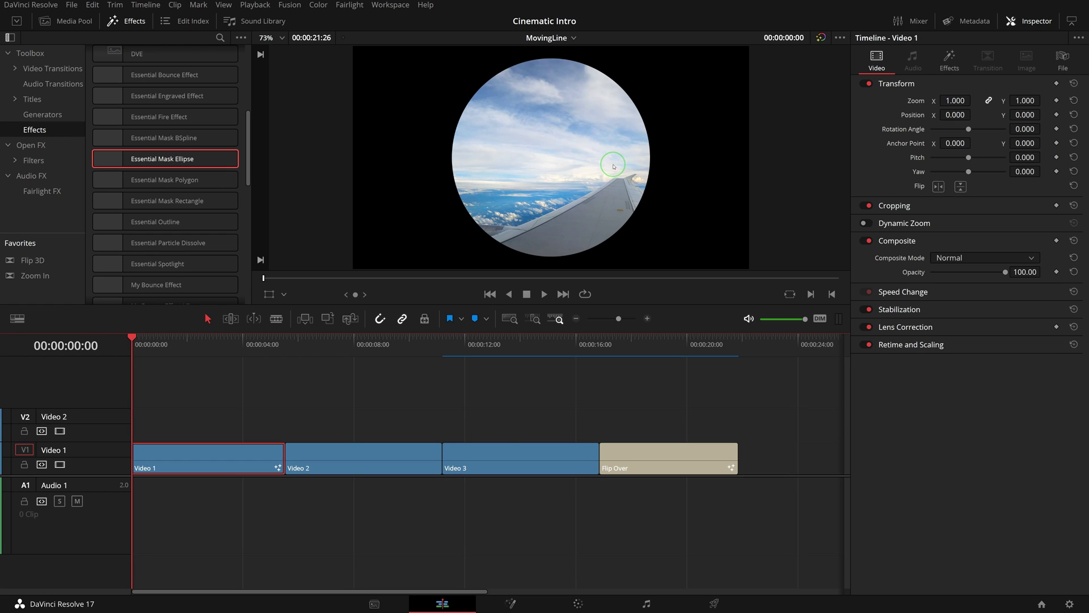
# - Shrink the ellipse mask to 0.250834 width/height and scale the Video 1 frame down
pyautogui.click(284, 295)
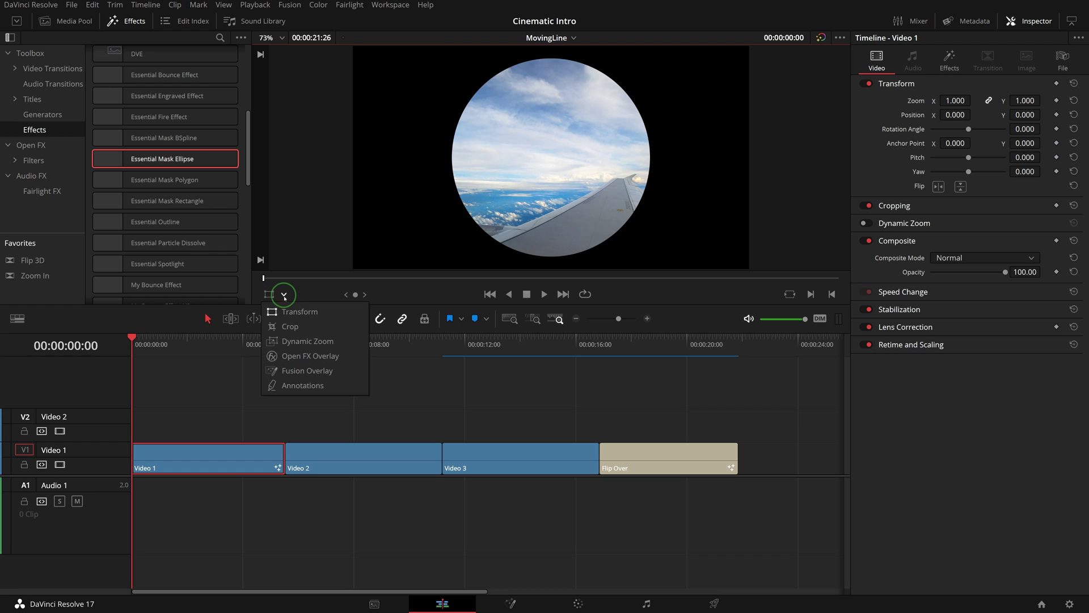
pyautogui.click(300, 370)
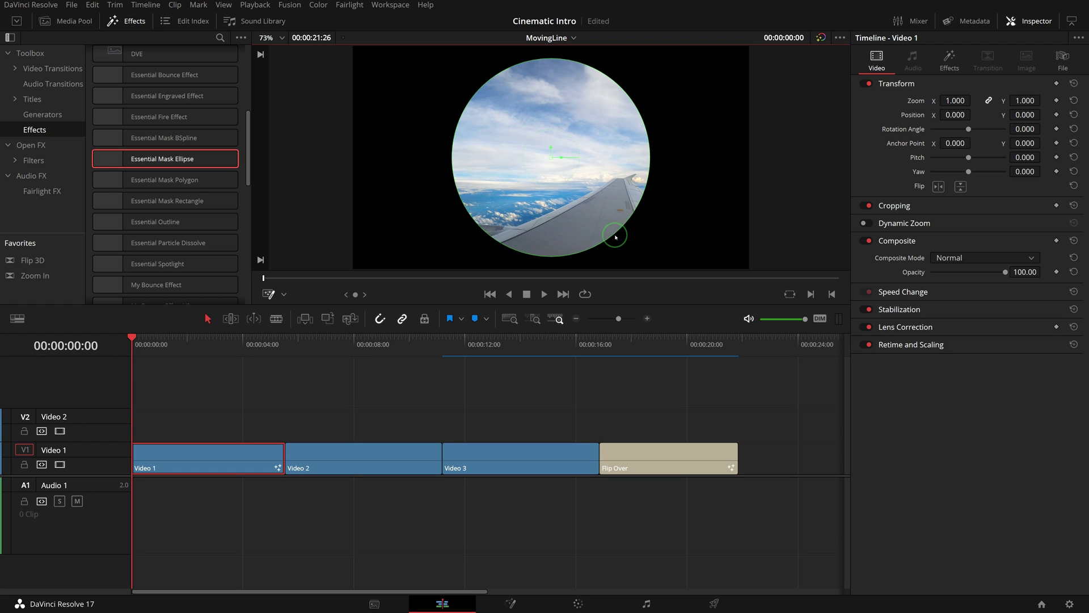
pyautogui.moveTo(615, 237); pyautogui.dragTo(593, 191)
pyautogui.click(285, 295)
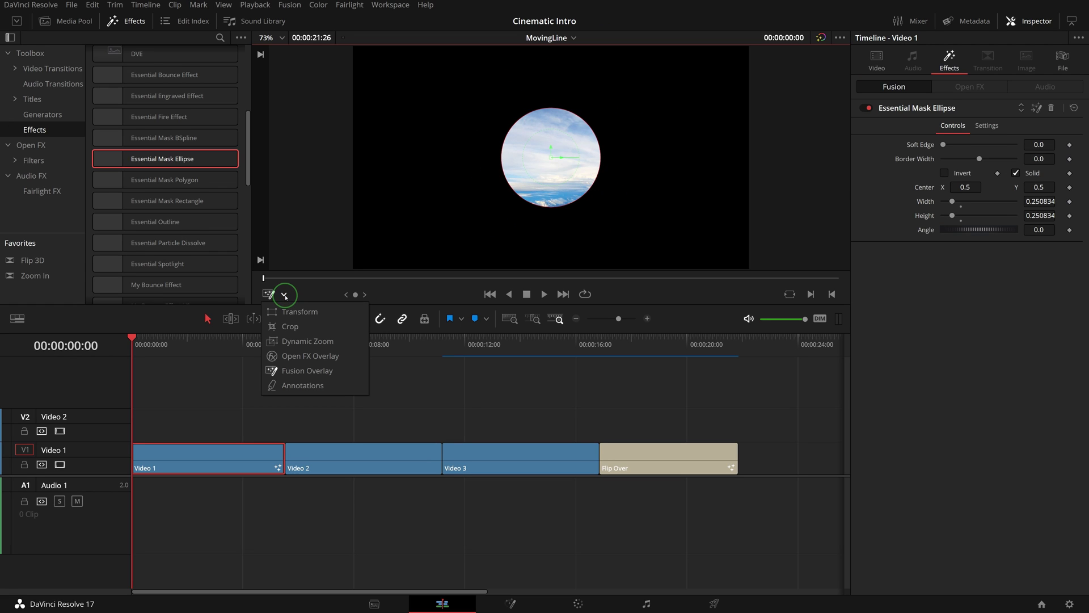
pyautogui.click(289, 314)
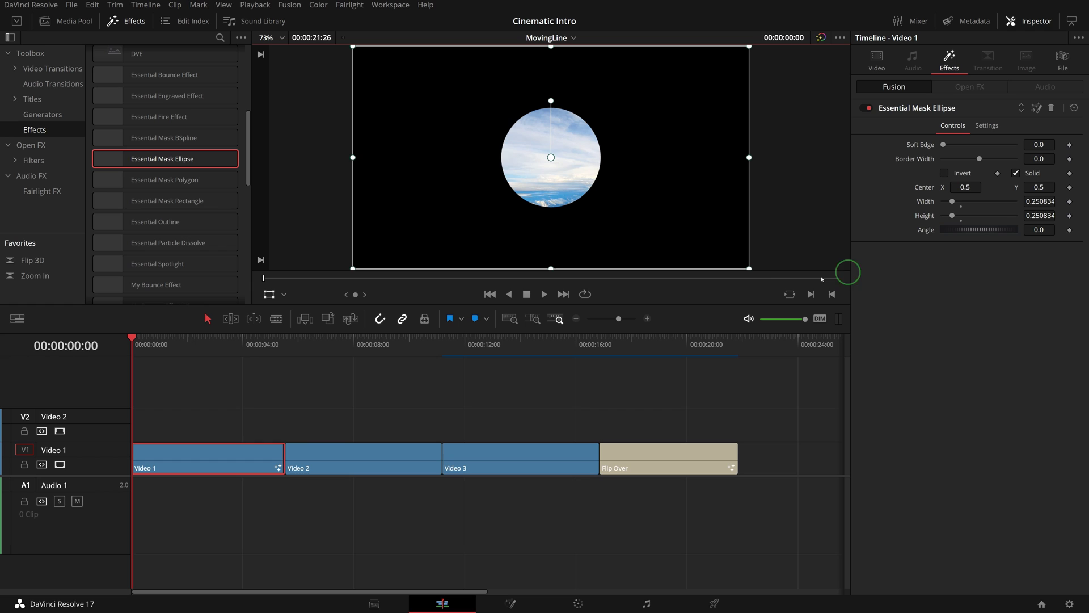
pyautogui.moveTo(749, 268); pyautogui.dragTo(641, 230)
# - Copy Video 1 and paste its Fusion Effects mask onto Video 2 with Paste Attributes
pyautogui.hotkey('ctrl', 'c')
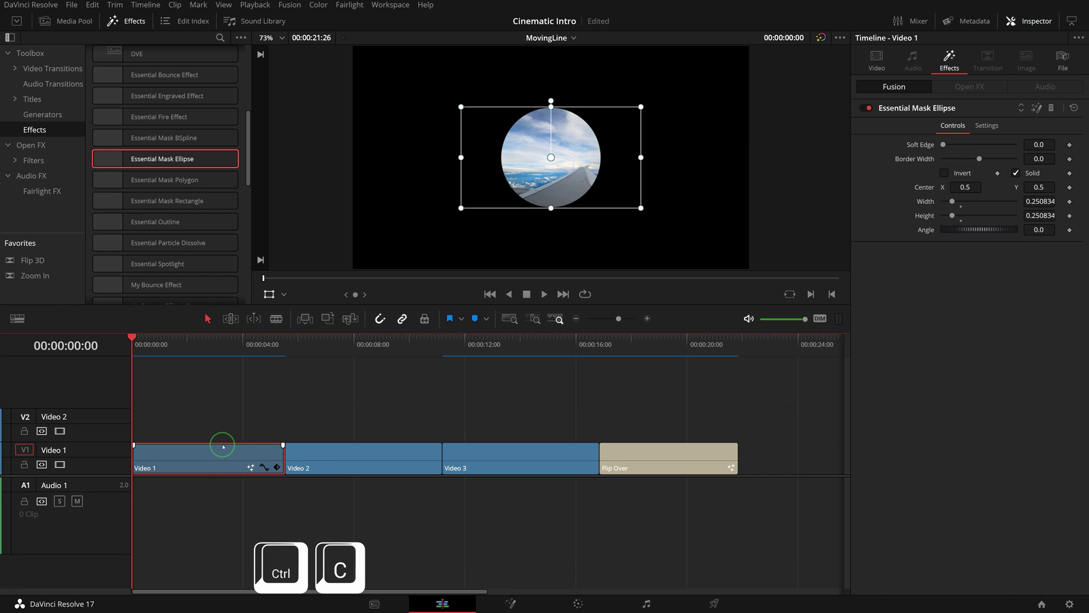
pyautogui.click(366, 451)
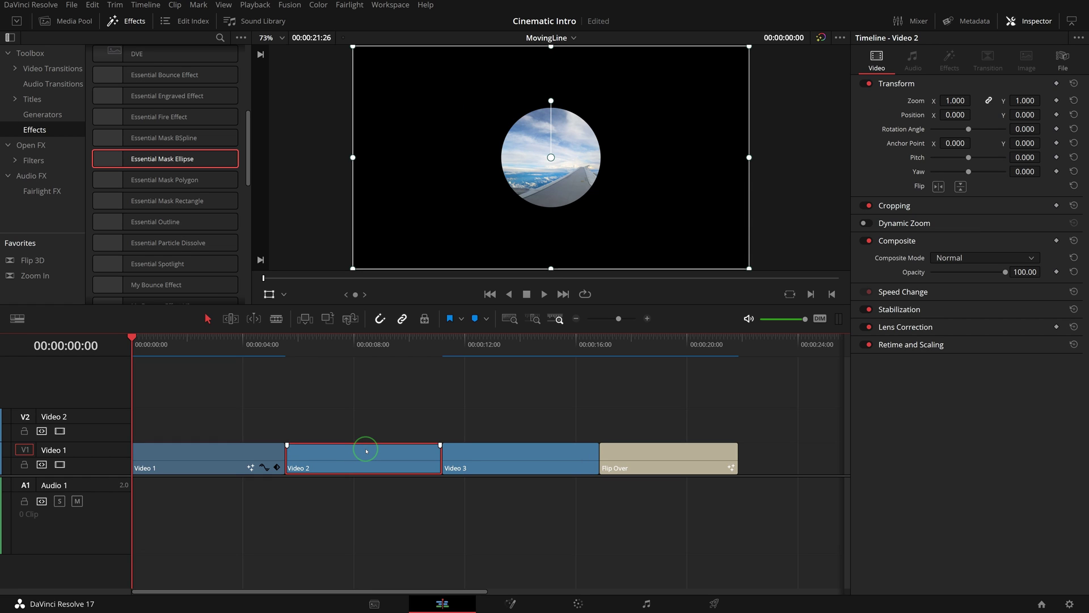
pyautogui.hotkey('alt', 'v')
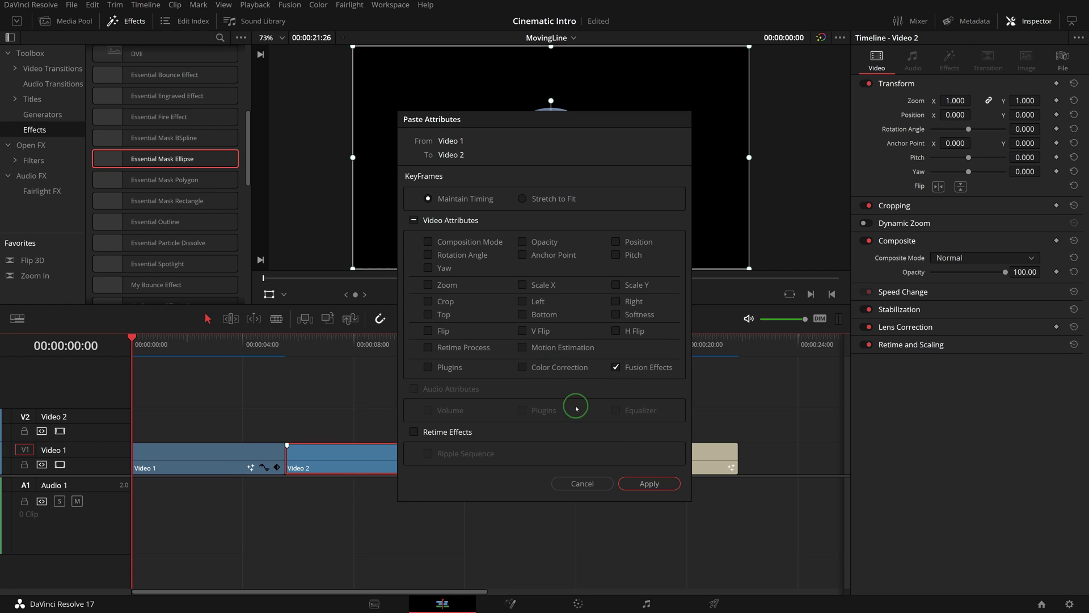
pyautogui.click(650, 484)
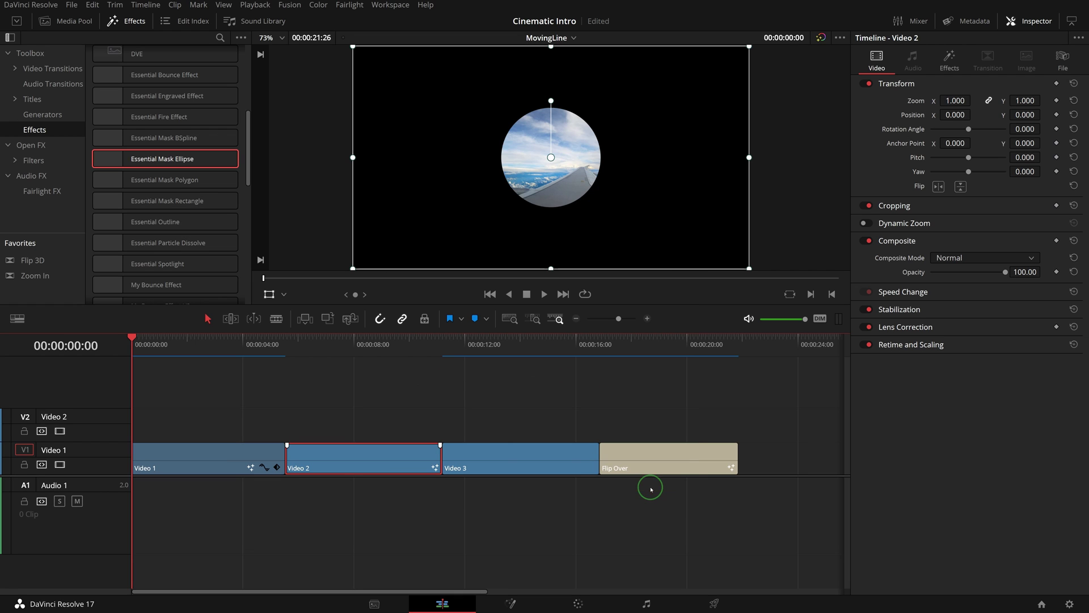
# - Scale Video 2 to 0.466 zoom and move it left to -173.130, -54.962
pyautogui.click(345, 349)
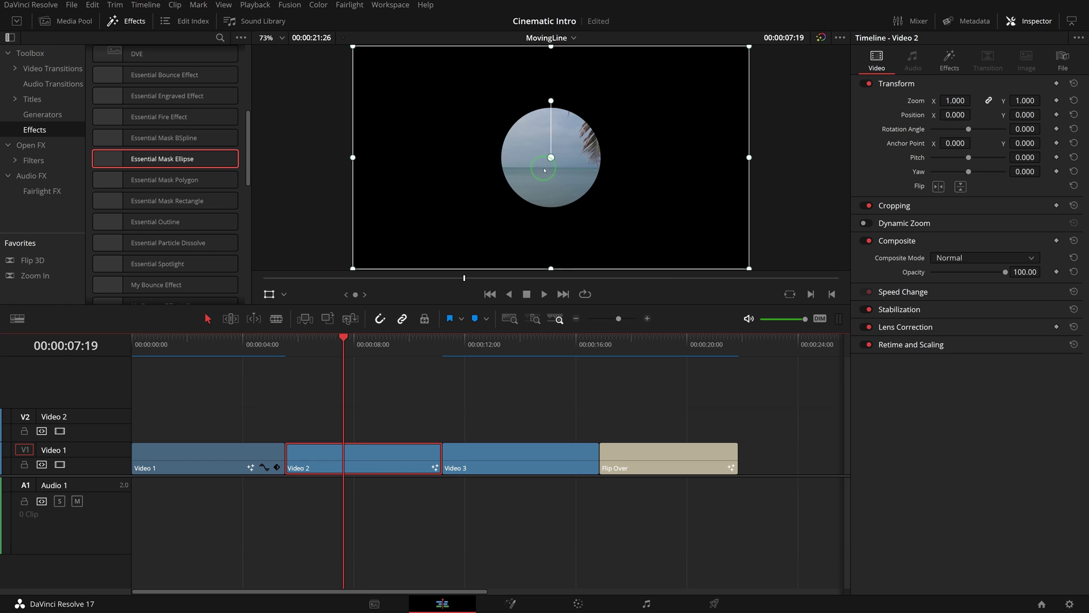
pyautogui.moveTo(748, 267); pyautogui.dragTo(672, 212)
pyautogui.moveTo(541, 177)
pyautogui.mouseDown()
pyautogui.moveTo(514, 178)
pyautogui.moveTo(536, 178)
pyautogui.mouseUp()
# - Apply the Essential Mask Rectangle effect to the Video 3 clip
pyautogui.click(533, 440)
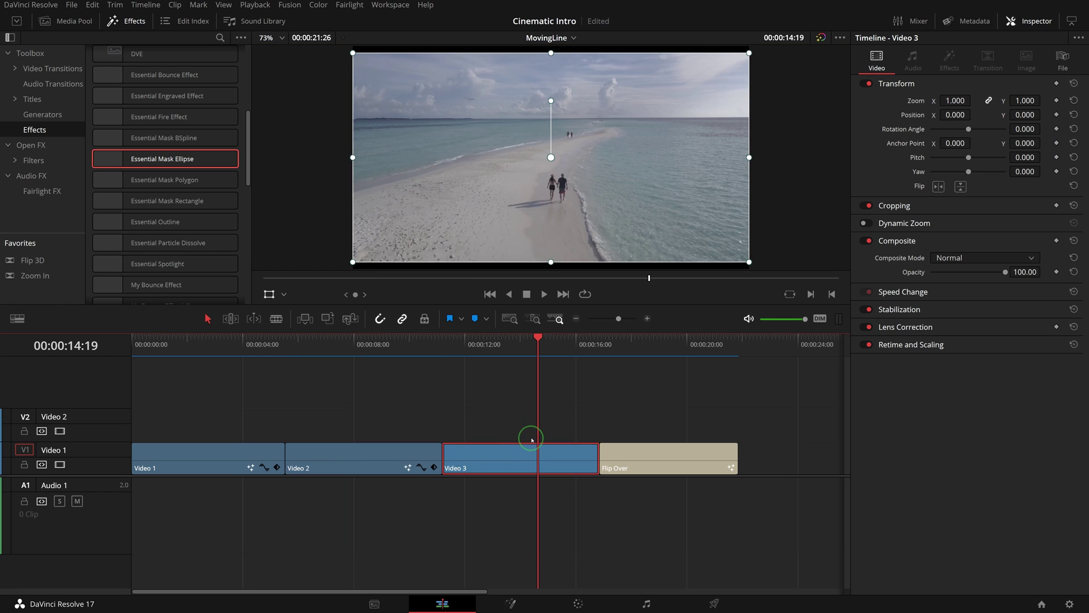
pyautogui.doubleClick(133, 201)
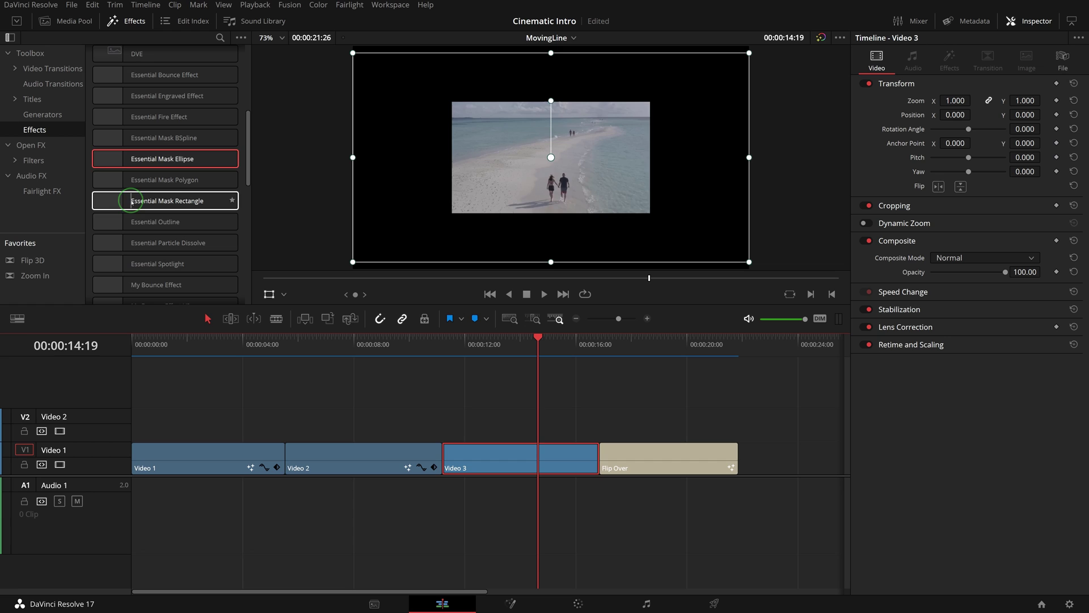
pyautogui.moveTo(133, 202); pyautogui.dragTo(511, 457)
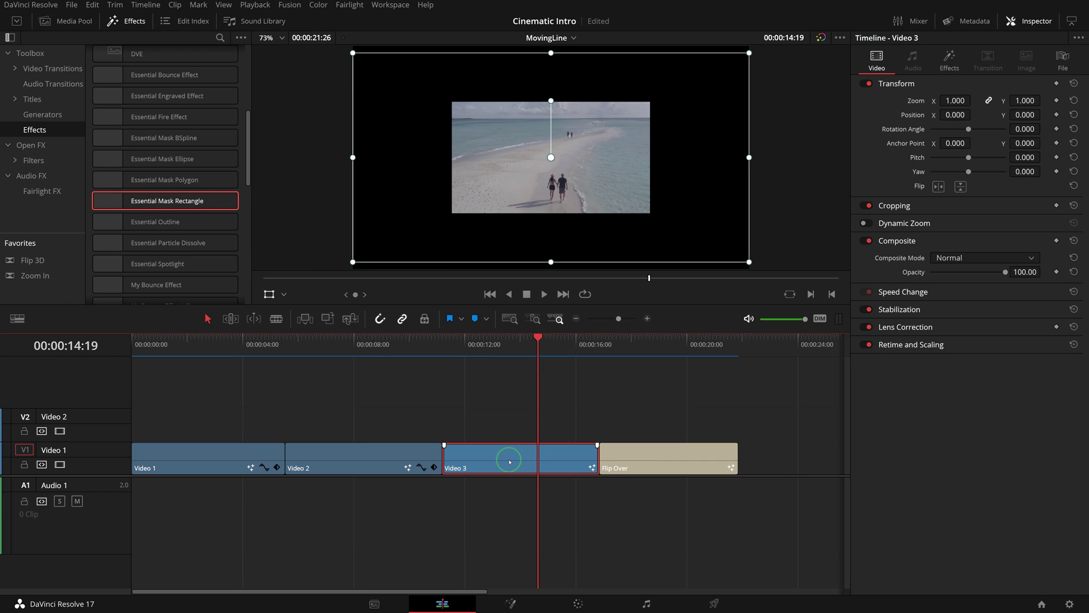
# - Shrink the rectangle mask and round its corners to a 0.165 radius
pyautogui.click(275, 292)
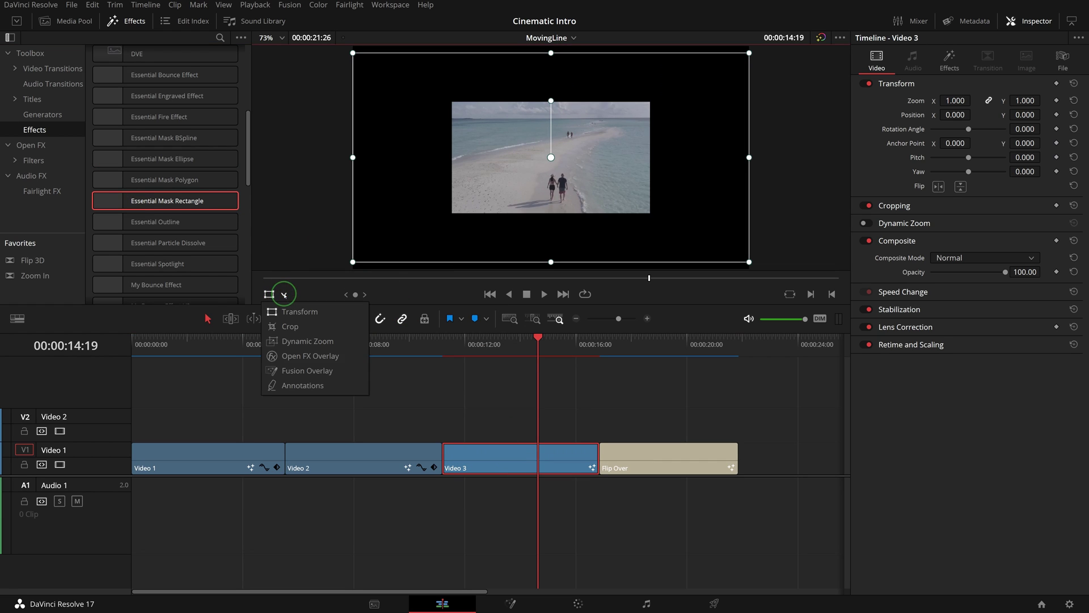
pyautogui.click(329, 371)
pyautogui.click(949, 60)
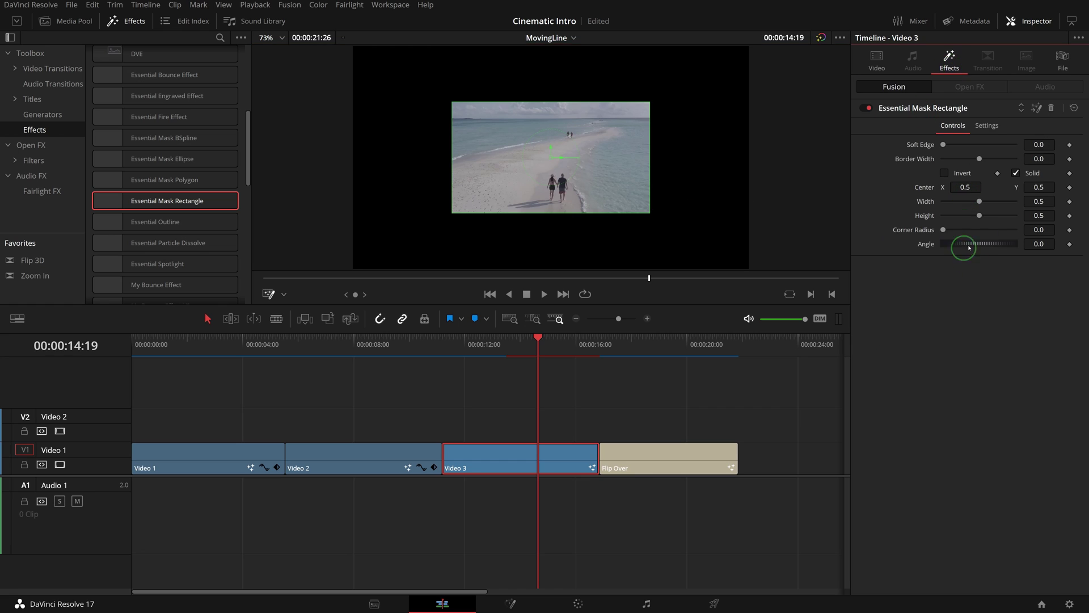
pyautogui.moveTo(647, 208); pyautogui.dragTo(598, 187)
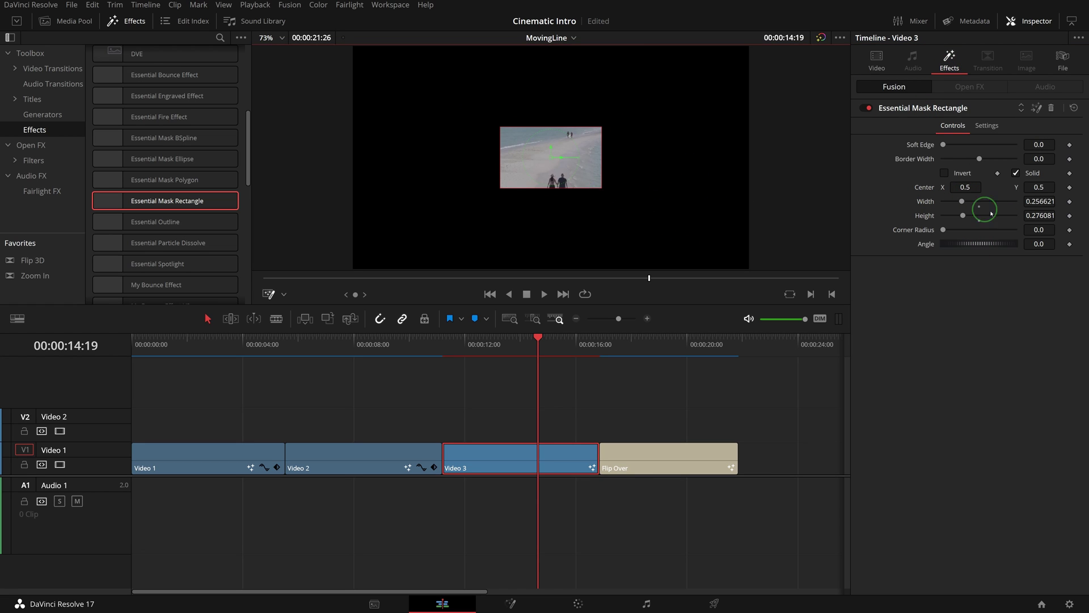
pyautogui.moveTo(944, 230); pyautogui.dragTo(955, 230)
# - Scale the Video 3 frame down, then return the playhead to Video 1
pyautogui.click(282, 293)
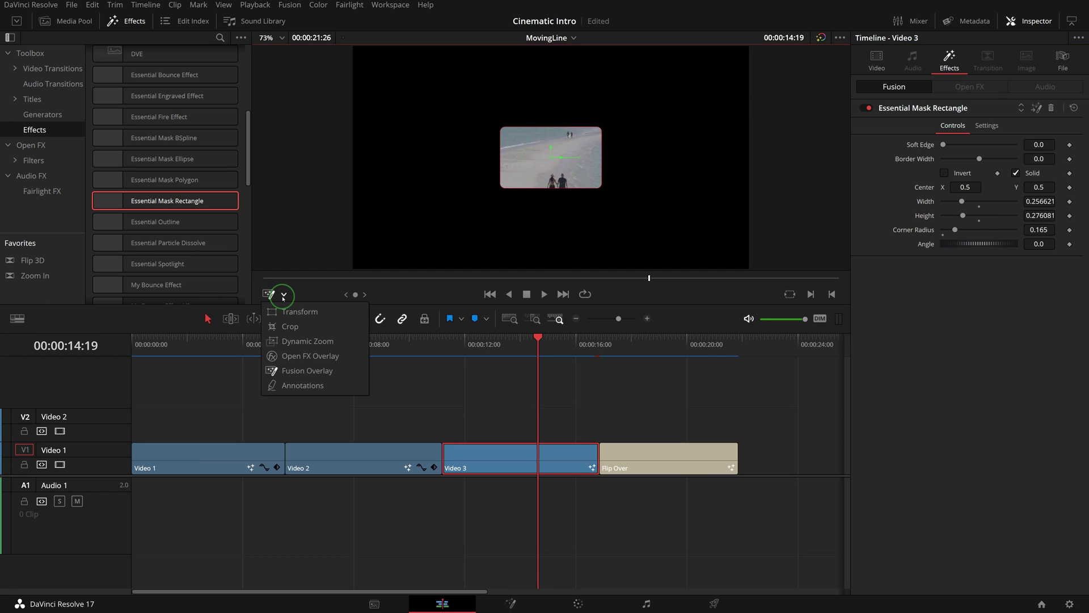
pyautogui.click(287, 312)
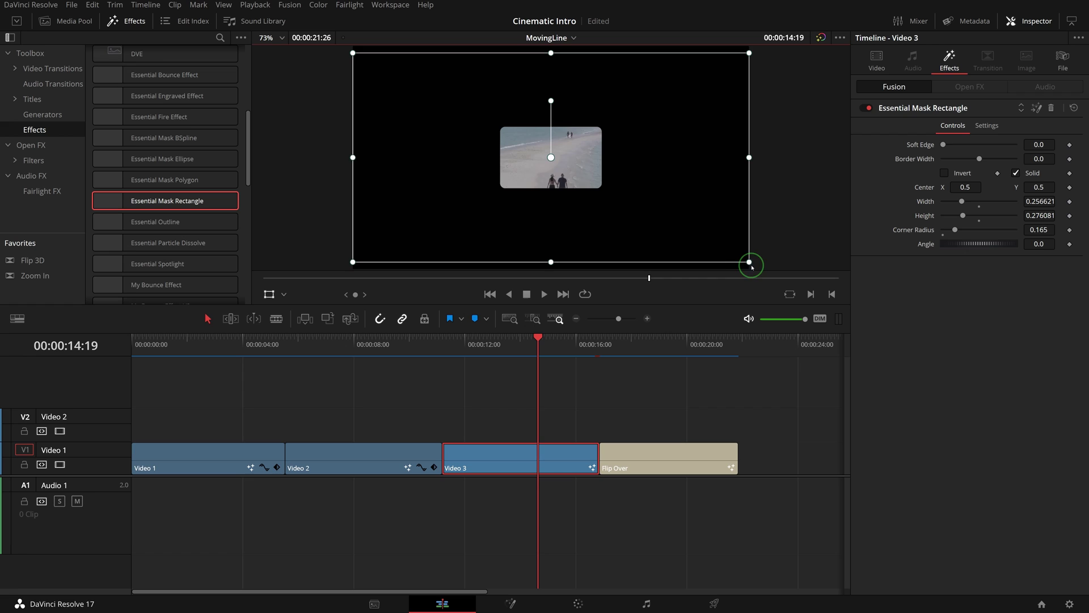
pyautogui.moveTo(735, 252); pyautogui.dragTo(727, 217)
pyautogui.click(479, 384)
pyautogui.click(271, 385)
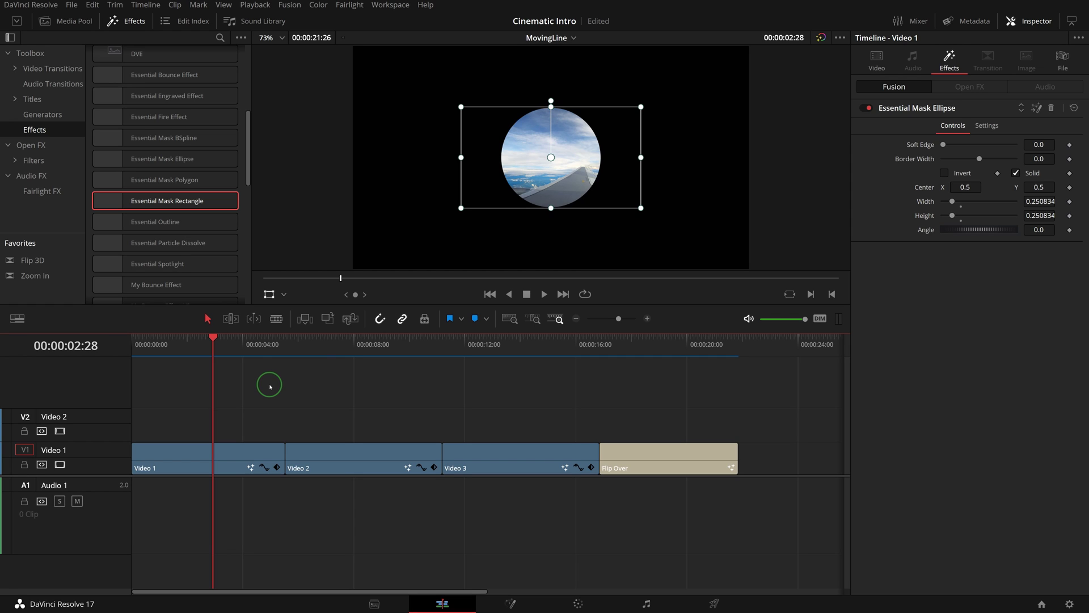
# - Convert the three clips into compound clips named Flight, Beach and Walk
pyautogui.click(226, 454)
pyautogui.rightClick(226, 453)
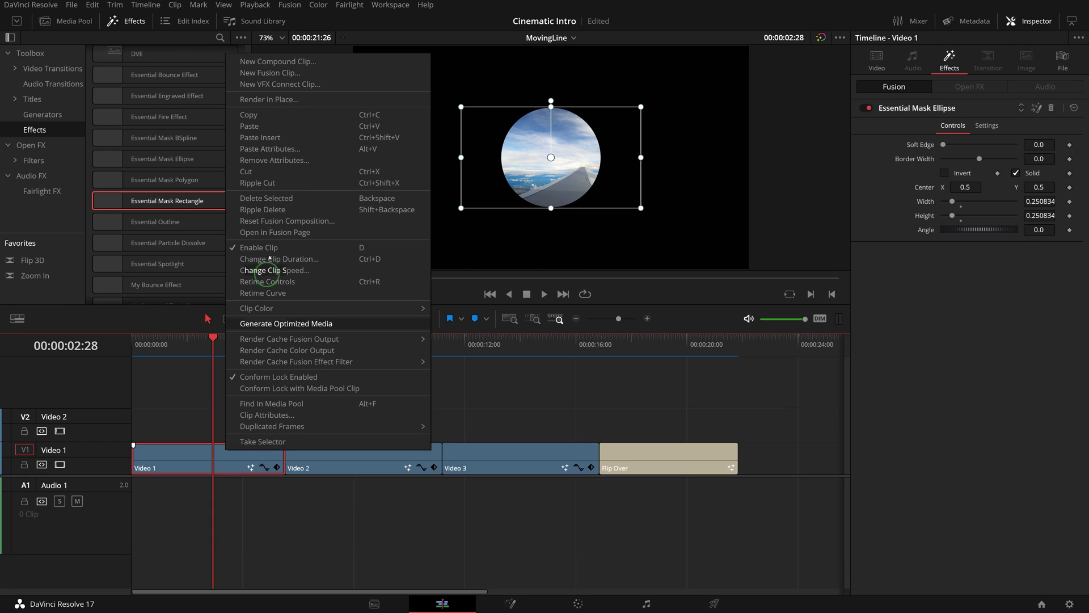
pyautogui.click(300, 62)
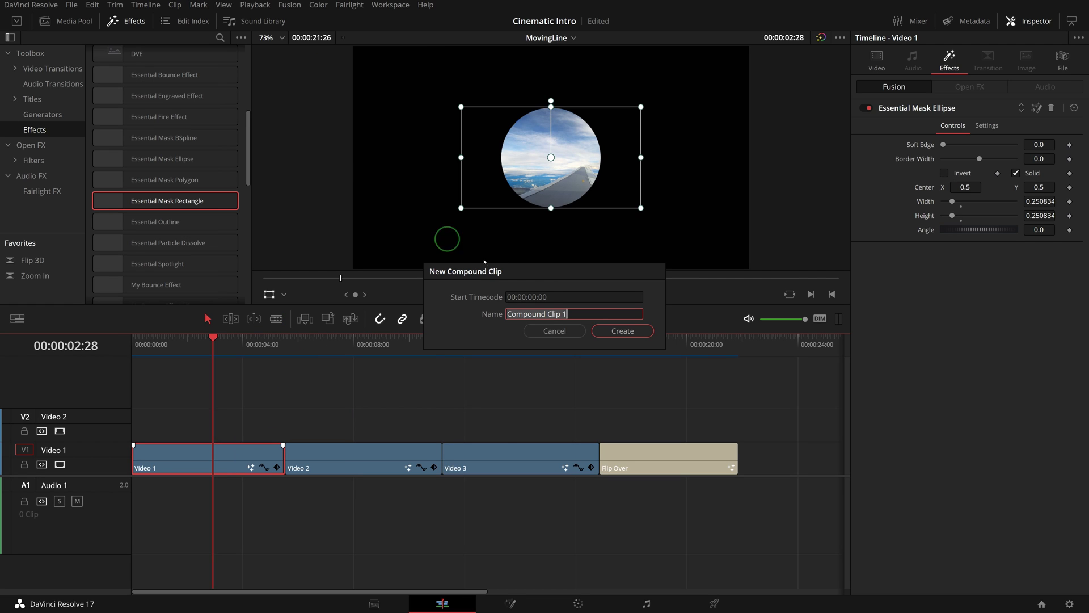
pyautogui.write('Flight')
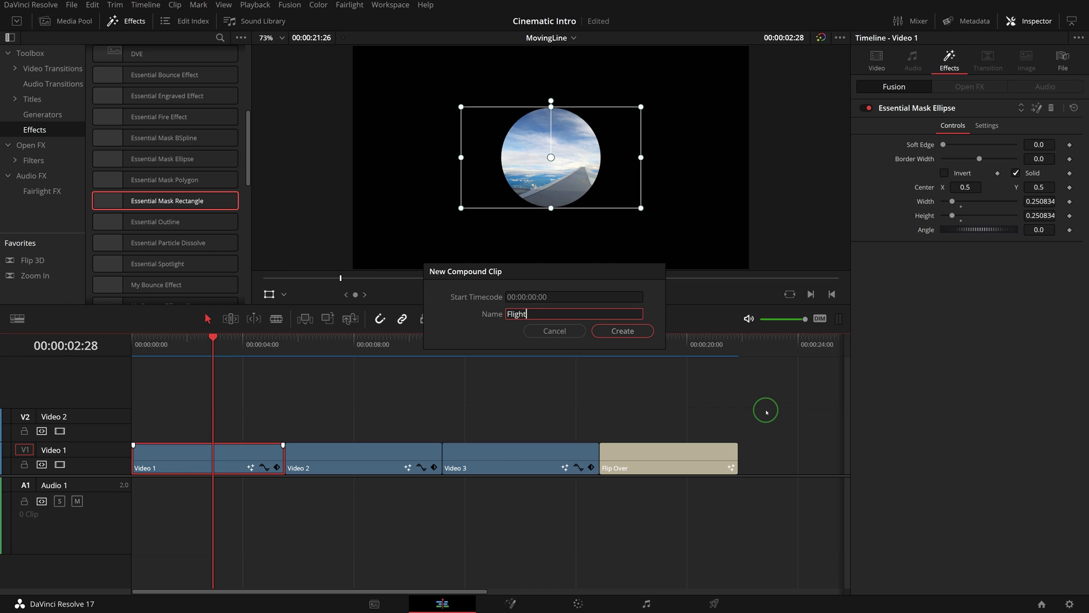
pyautogui.press('Return')
pyautogui.write('each')
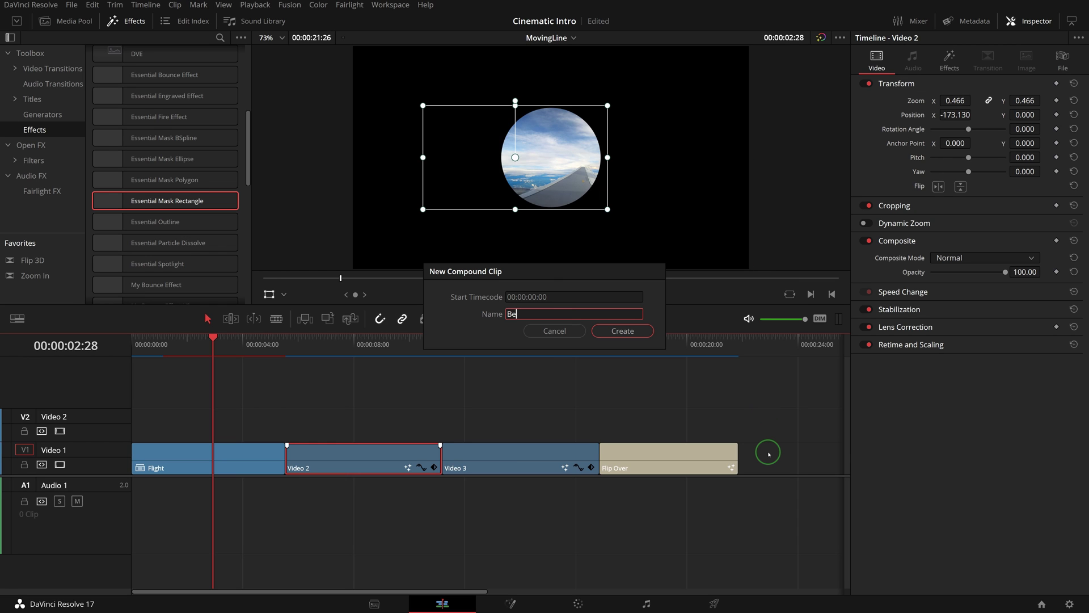
pyautogui.press('Return')
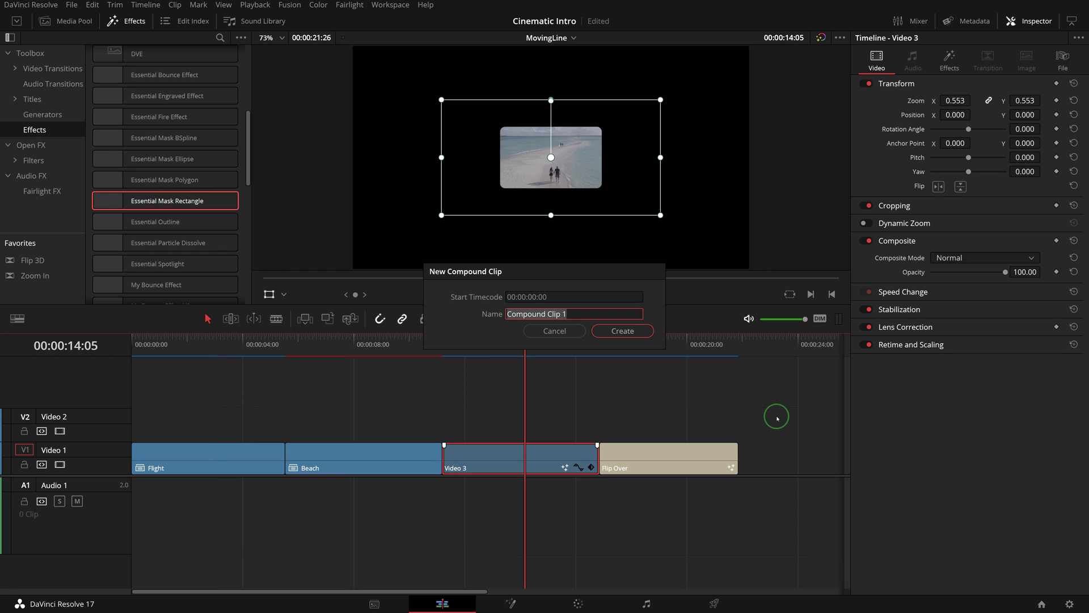
pyautogui.write('Walk')
pyautogui.press('Return')
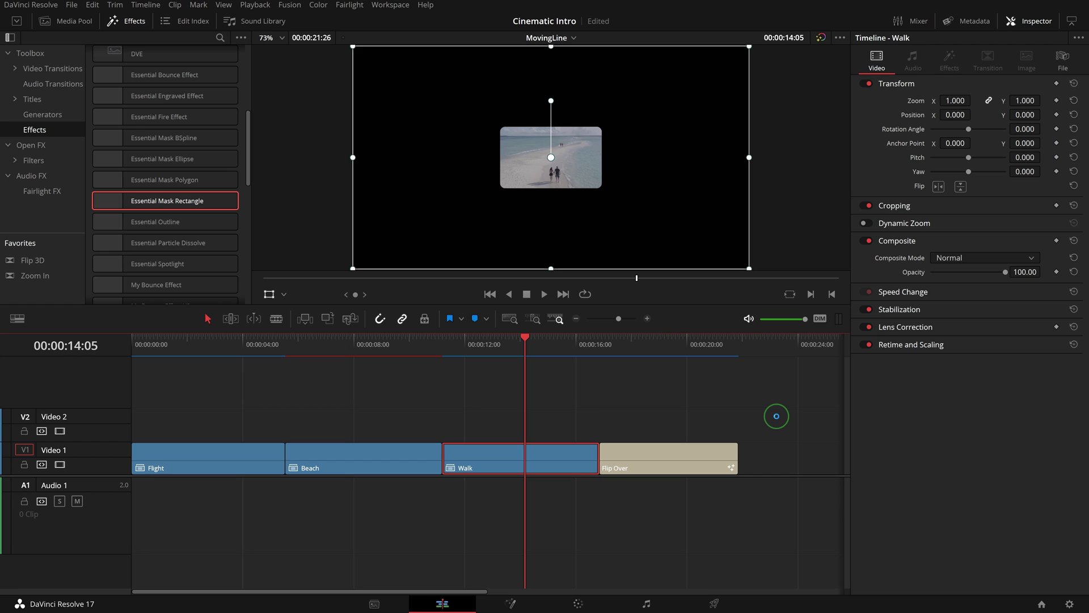
pyautogui.click(180, 504)
pyautogui.click(208, 342)
# - Open the Flight clip on the Fusion page and add a white Background node
pyautogui.click(222, 451)
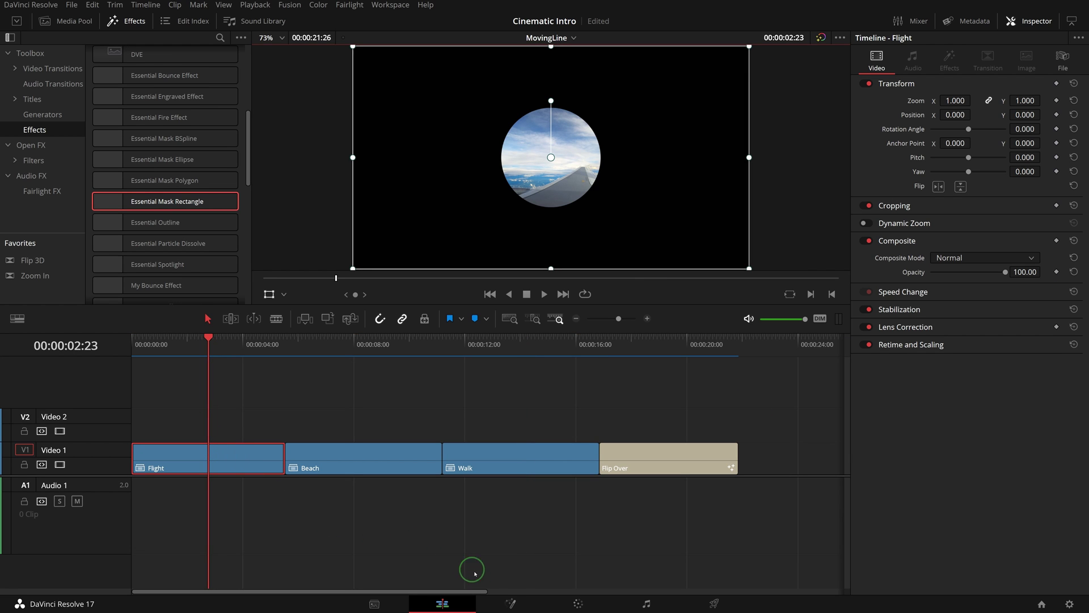
pyautogui.click(511, 603)
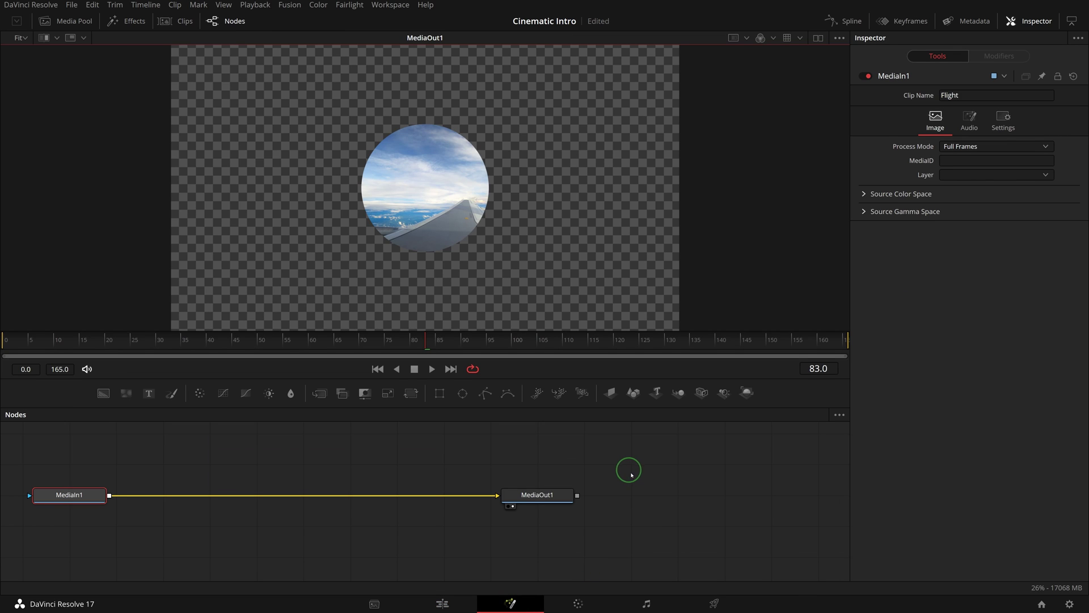
pyautogui.moveTo(103, 393); pyautogui.dragTo(112, 497)
pyautogui.click(163, 465)
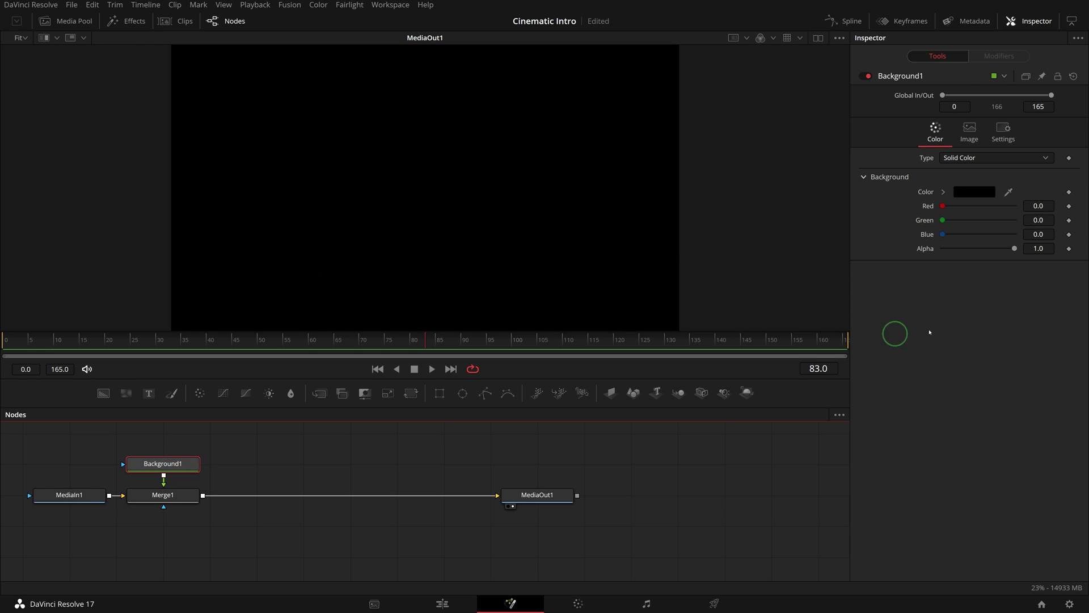
pyautogui.click(946, 192)
pyautogui.click(942, 203)
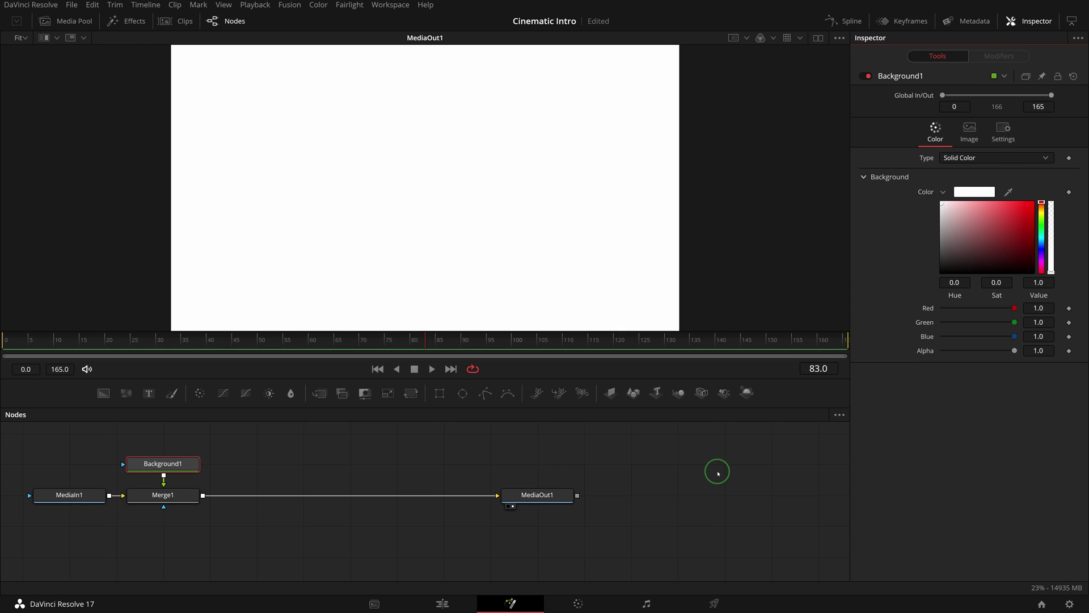
# - Add a Polygon mask as an unfilled 0.01-wide outline with Miter corners and the rightmost cap style
pyautogui.click(486, 397)
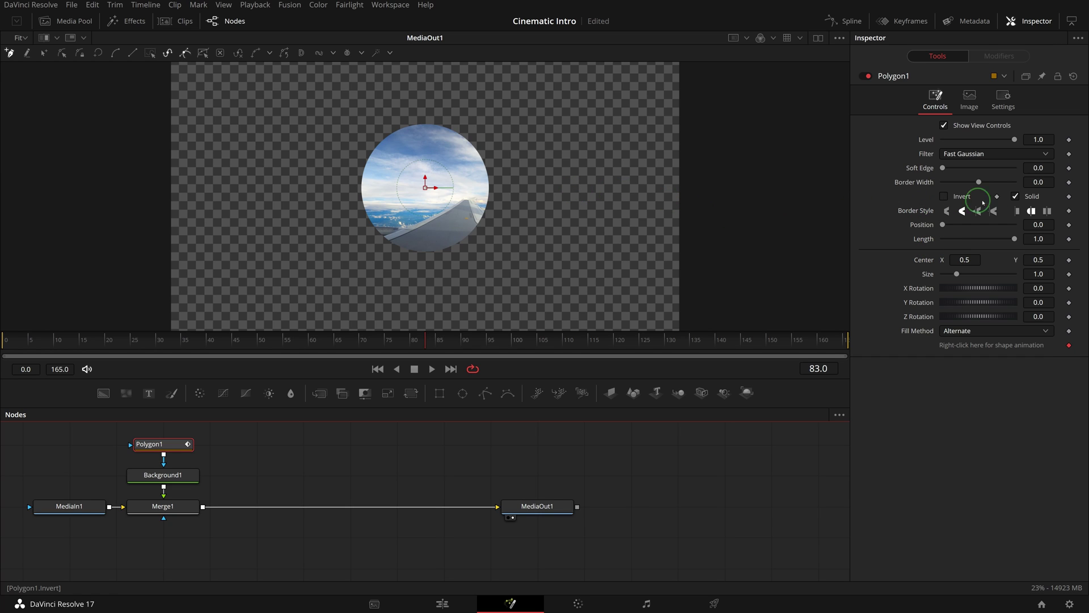
pyautogui.click(1016, 197)
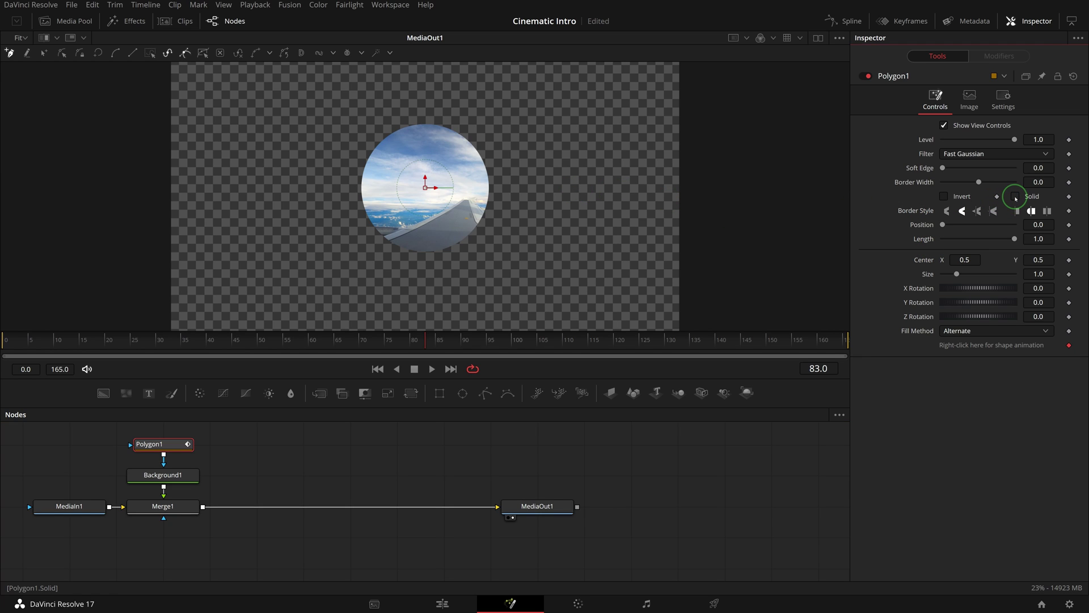
pyautogui.click(1032, 182)
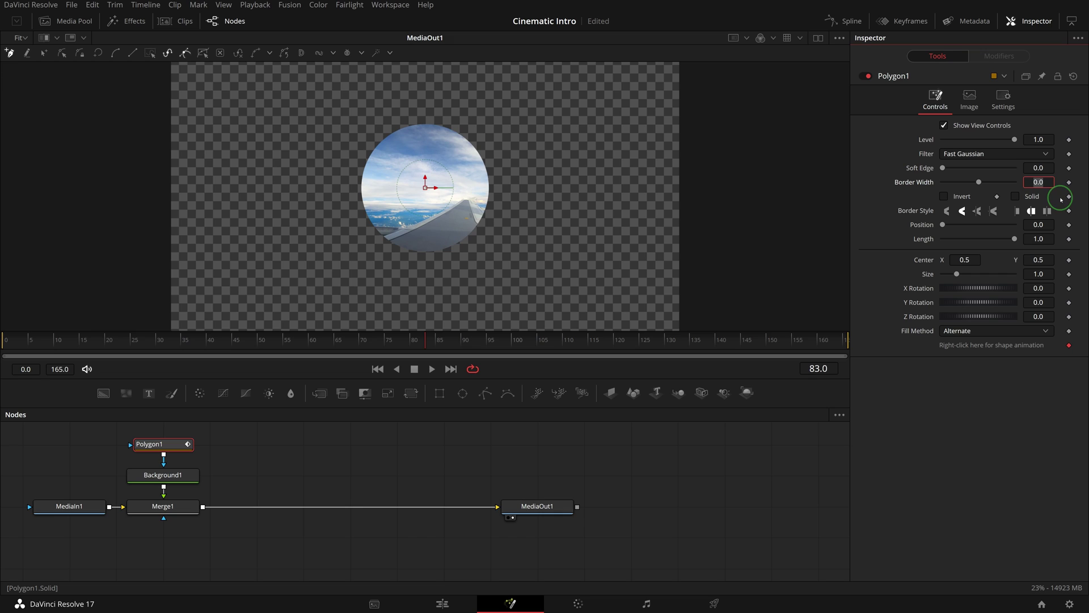
pyautogui.write('.01')
pyautogui.press('Tab')
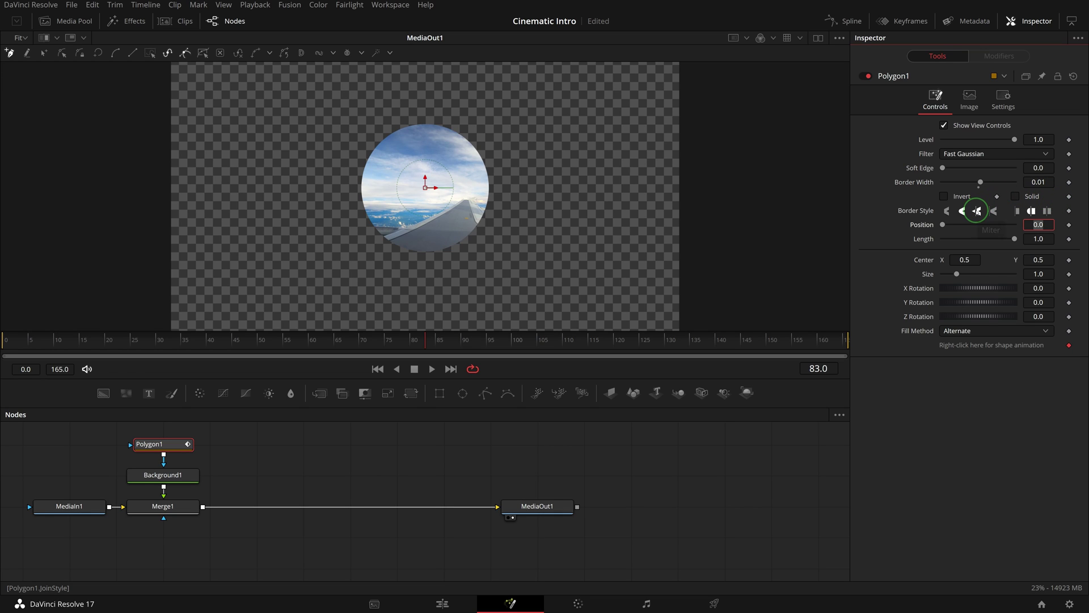
pyautogui.click(977, 211)
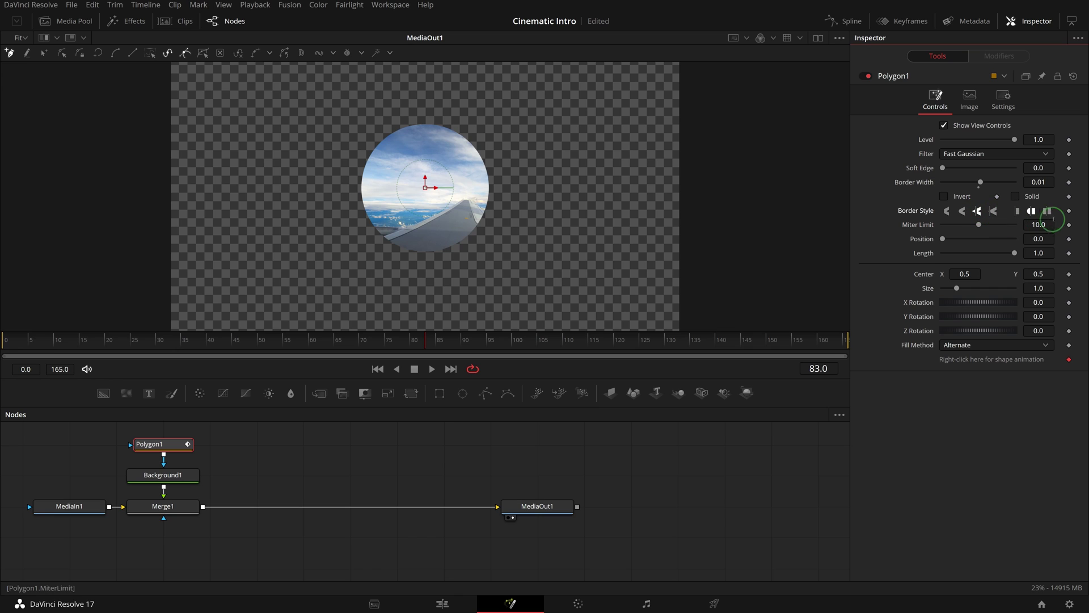
pyautogui.click(1047, 211)
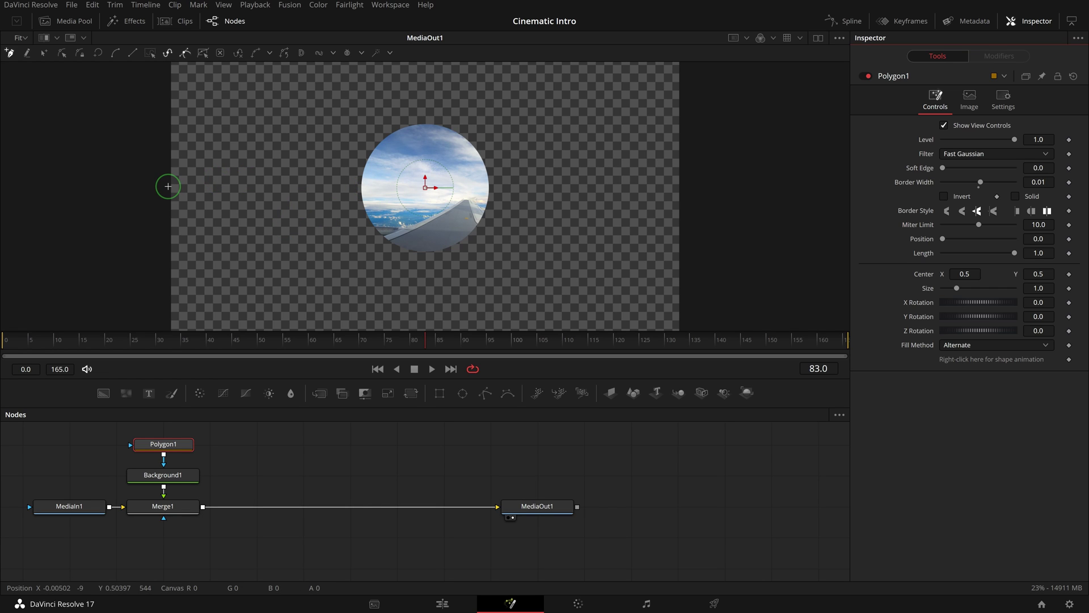
# - Place four points across the frame, from past the left edge, through both circle edges, to past the right edge
pyautogui.click(167, 186)
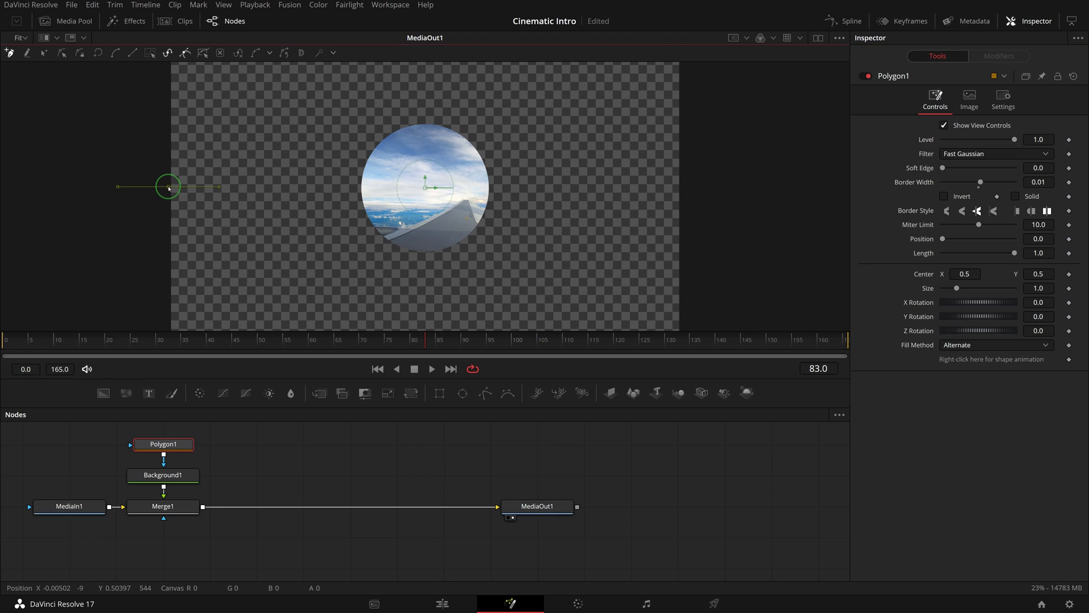
pyautogui.keyDown('shift'); pyautogui.click(357, 188); pyautogui.keyUp('shift')
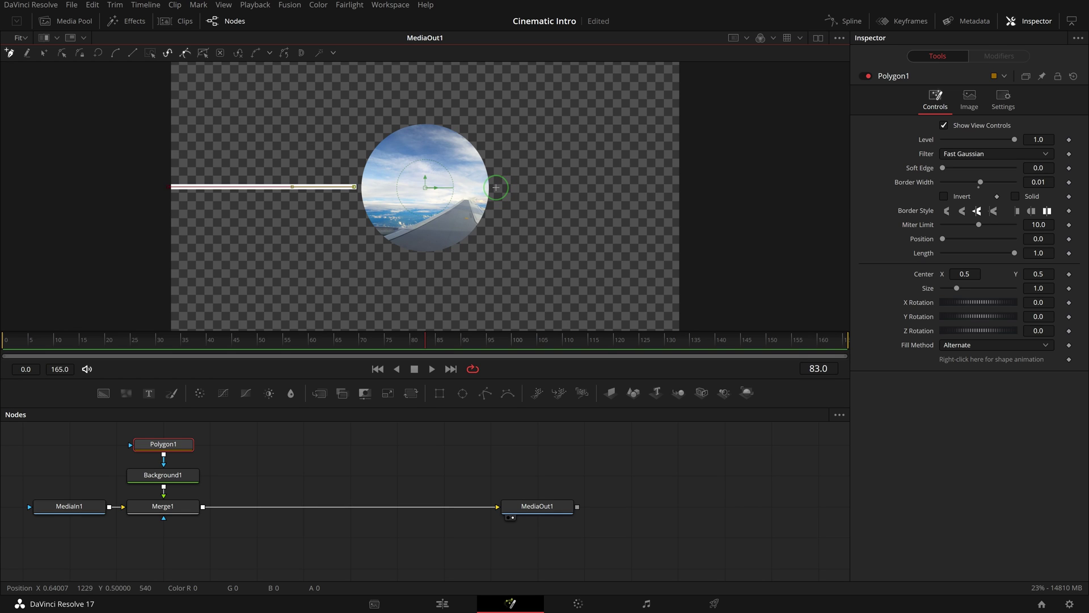
pyautogui.click(496, 187)
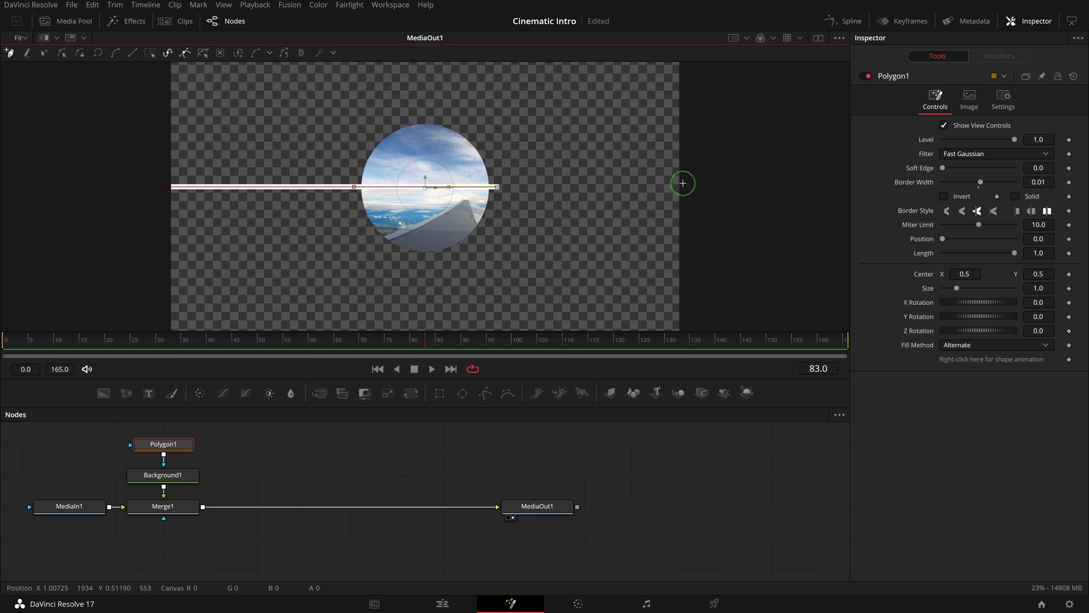
pyautogui.click(683, 185)
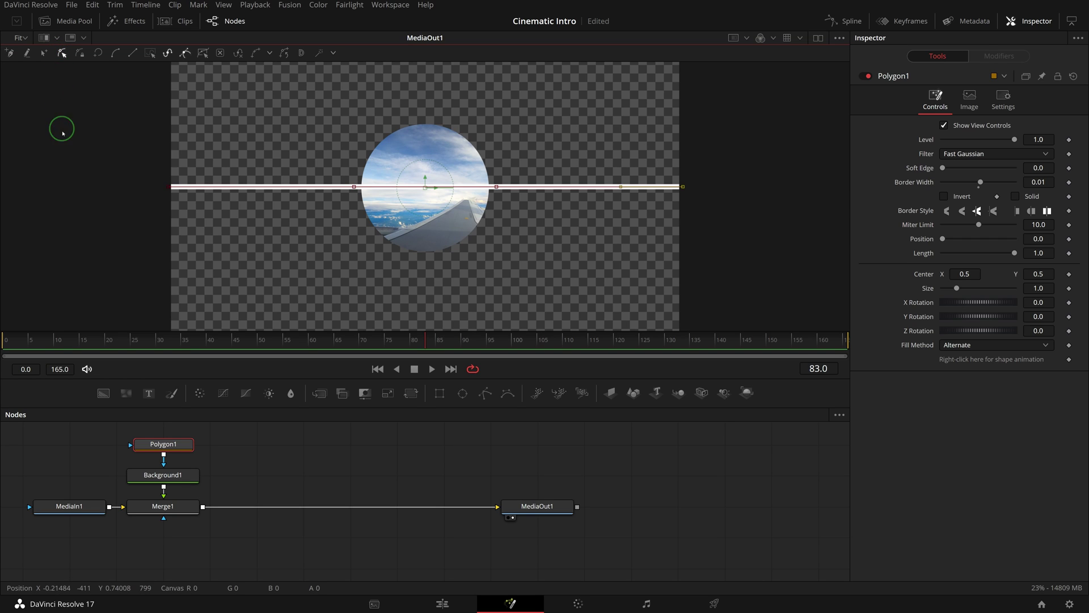
# - Drag the bezier handles at both circle-edge points upward so the line arches over the circle
pyautogui.click(355, 188)
pyautogui.click(356, 188)
pyautogui.keyDown('ctrl'); pyautogui.click(403, 188); pyautogui.keyUp('ctrl')
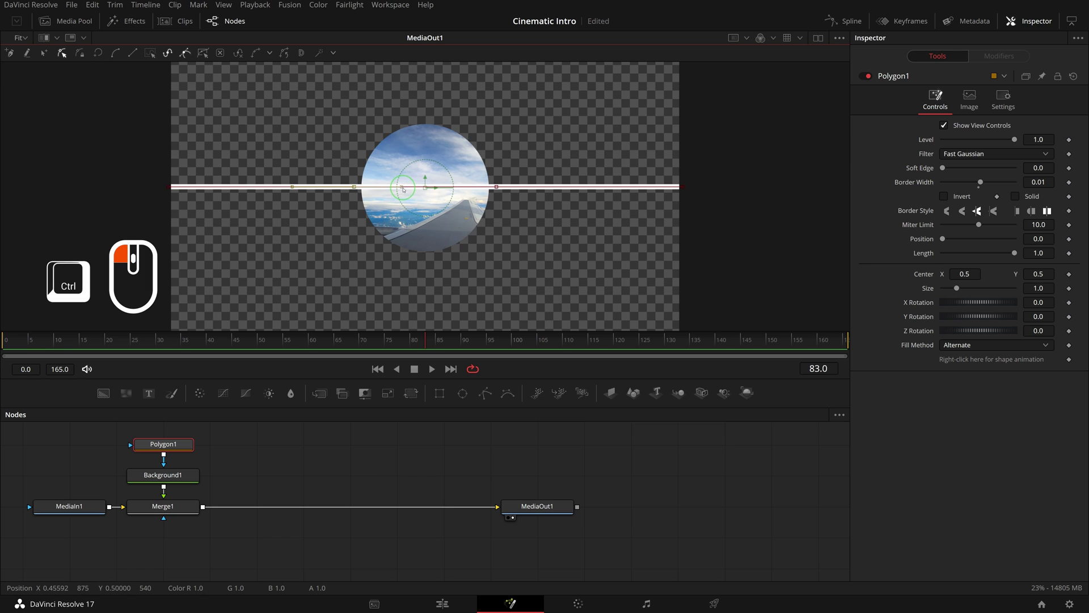
pyautogui.keyDown('ctrl'); pyautogui.moveTo(403, 188); pyautogui.dragTo(370, 111); pyautogui.keyUp('ctrl')
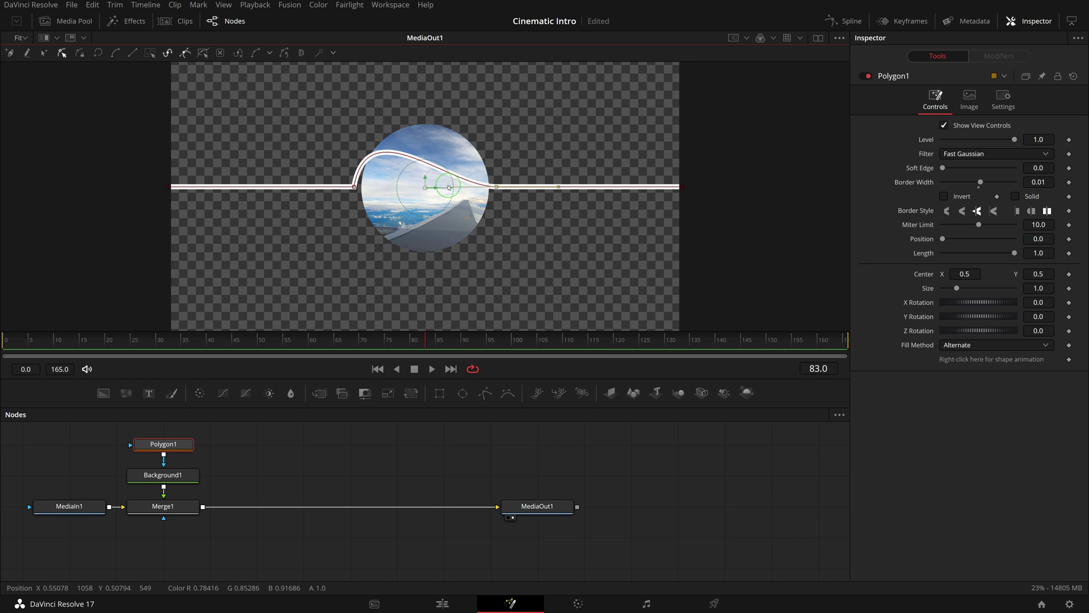
pyautogui.moveTo(449, 189); pyautogui.dragTo(481, 91)
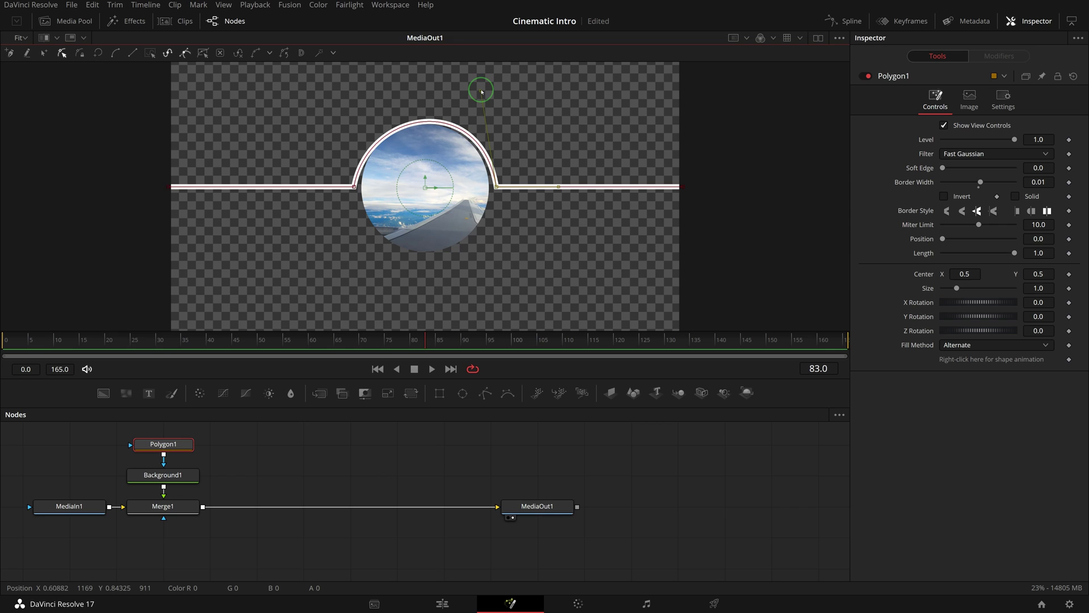
pyautogui.moveTo(355, 186); pyautogui.dragTo(357, 97)
pyautogui.click(496, 187)
pyautogui.moveTo(481, 91); pyautogui.dragTo(491, 95)
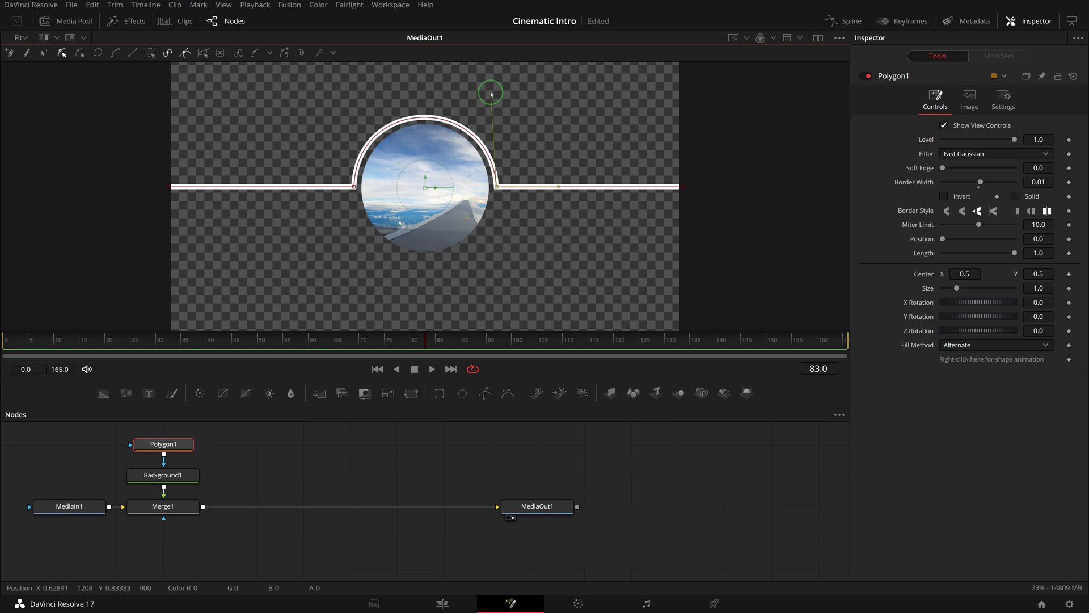
pyautogui.click(354, 187)
pyautogui.moveTo(356, 97); pyautogui.dragTo(358, 95)
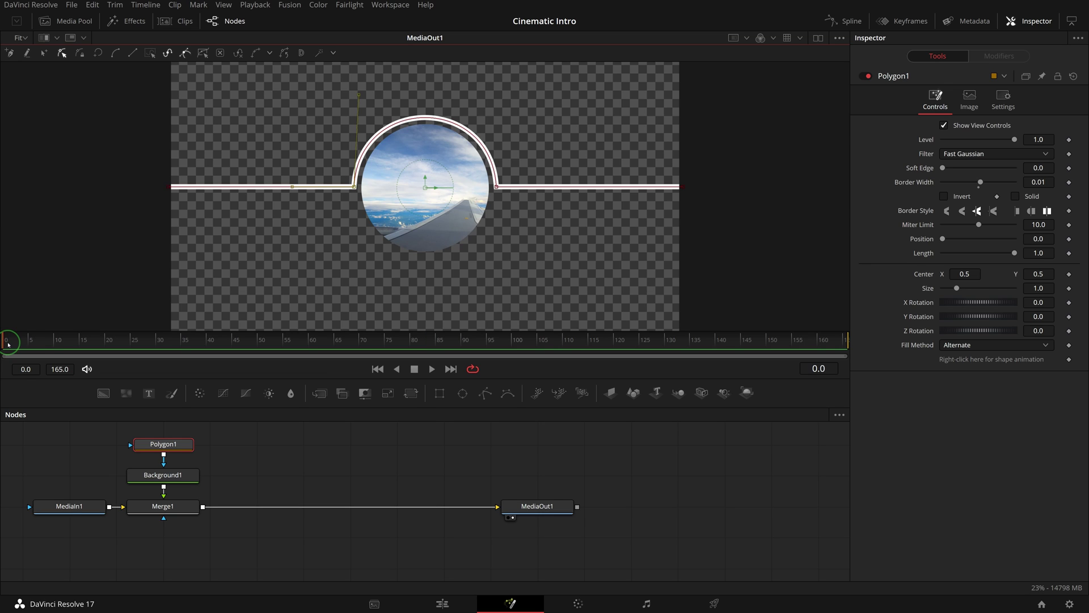
# - Keyframe the polygon's Length at 0.0 on frame 0 and play to preview the draw-on
pyautogui.moveTo(8, 344); pyautogui.dragTo(1, 341)
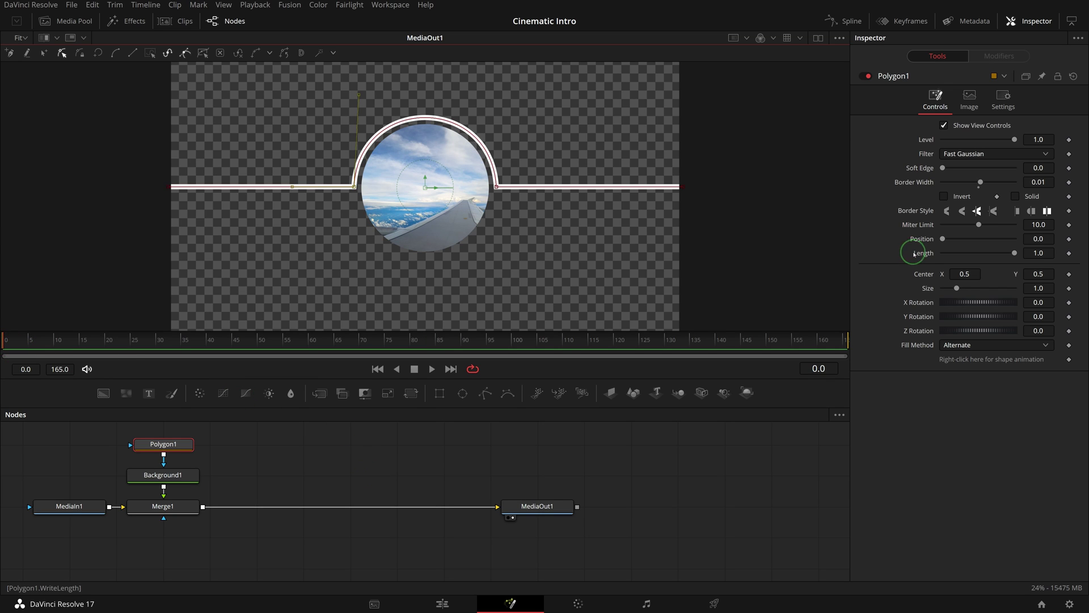
pyautogui.click(1070, 254)
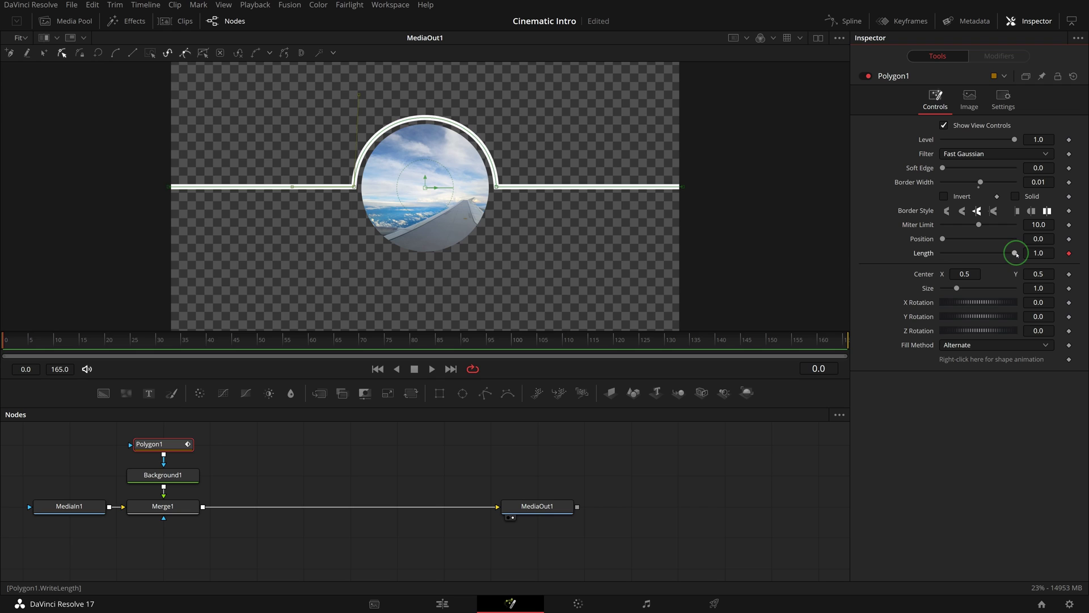
pyautogui.moveTo(1016, 253); pyautogui.dragTo(606, 369)
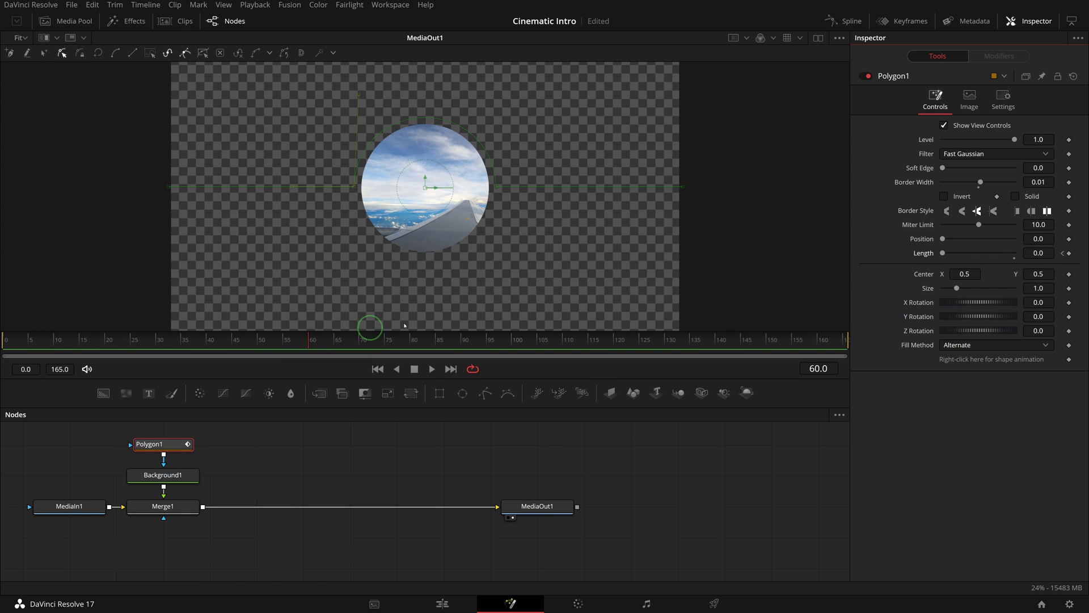
pyautogui.press('space')
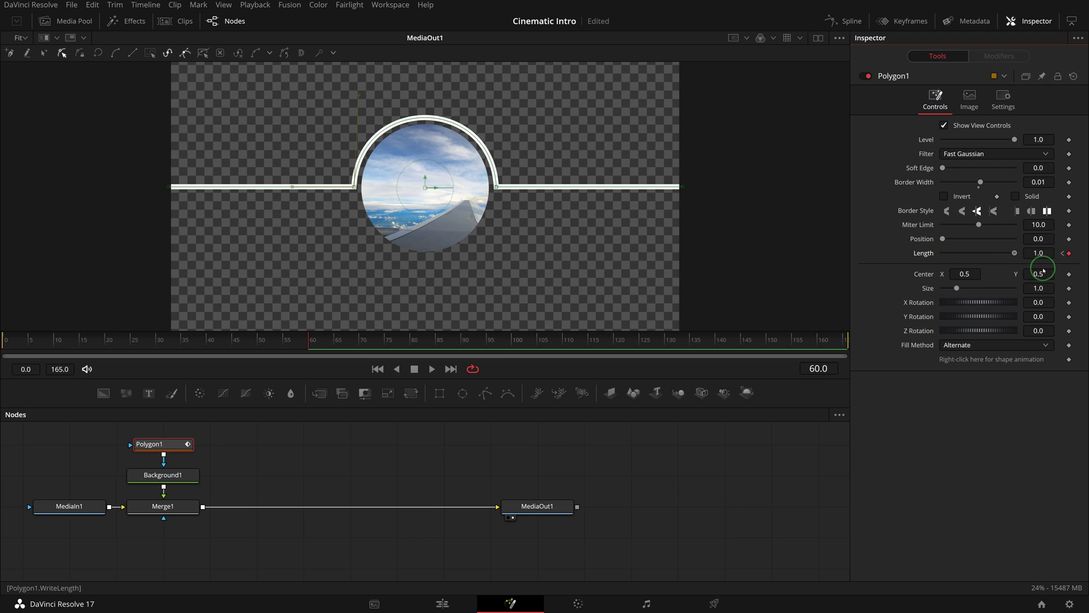
# - Smooth Polygon1's Length curve keyframes in the Spline editor using a 0.5 value
pyautogui.click(847, 22)
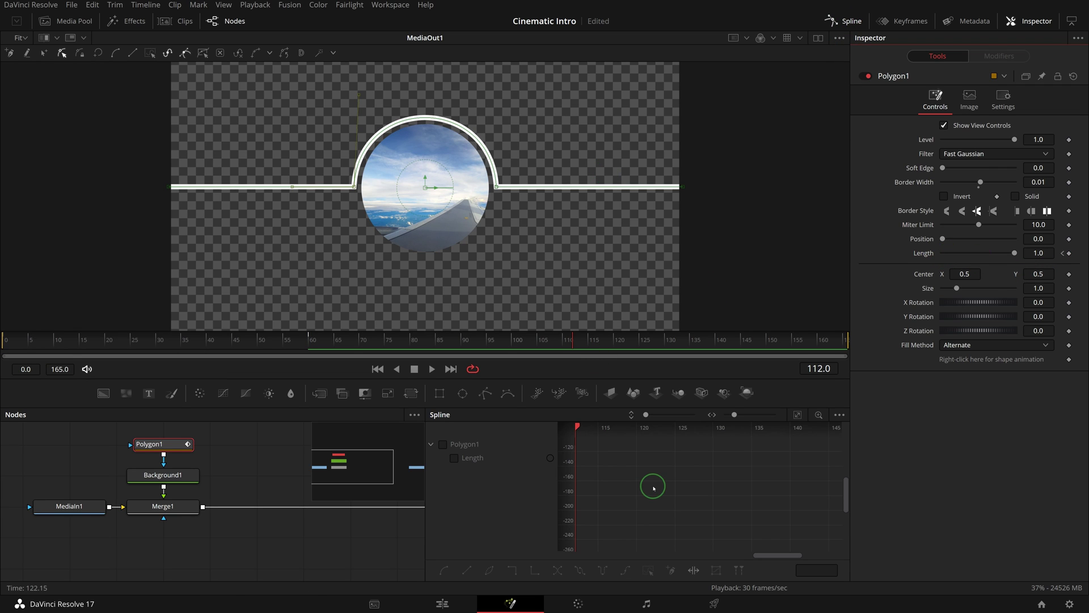
pyautogui.click(455, 458)
pyautogui.click(797, 414)
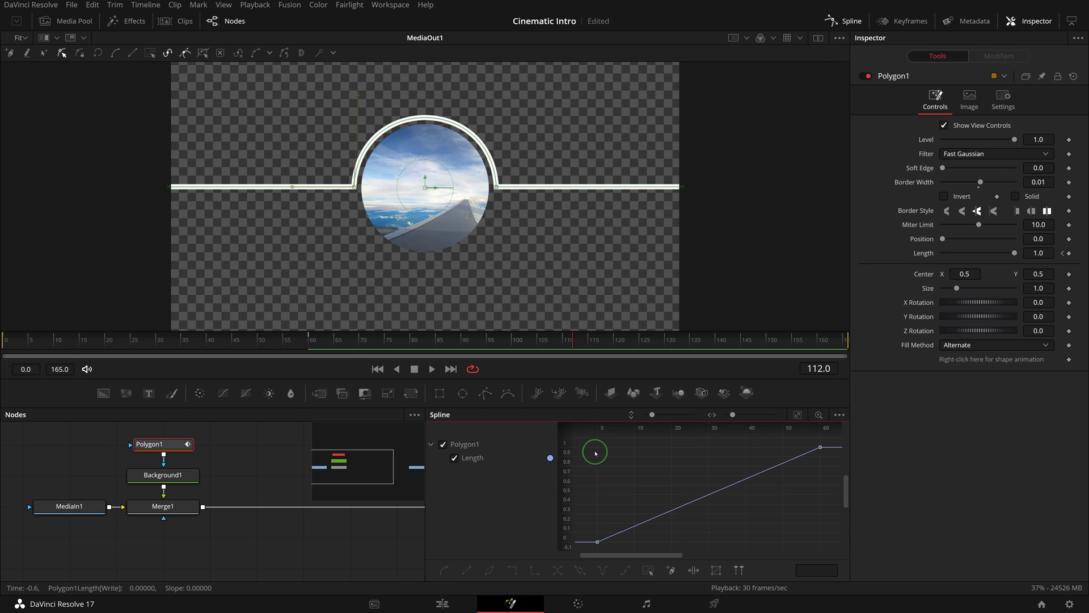
pyautogui.click(817, 570)
pyautogui.write('0.5')
pyautogui.press('Return')
pyautogui.click(443, 569)
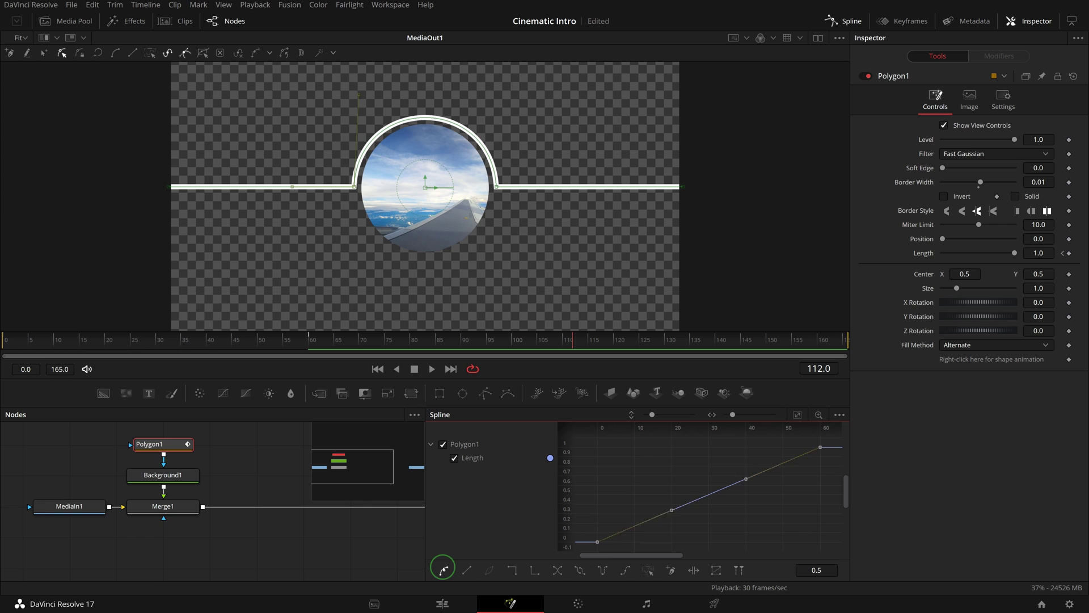
# - Play the composition from the first frame to preview the line drawing on
pyautogui.click(6, 341)
pyautogui.press('space')
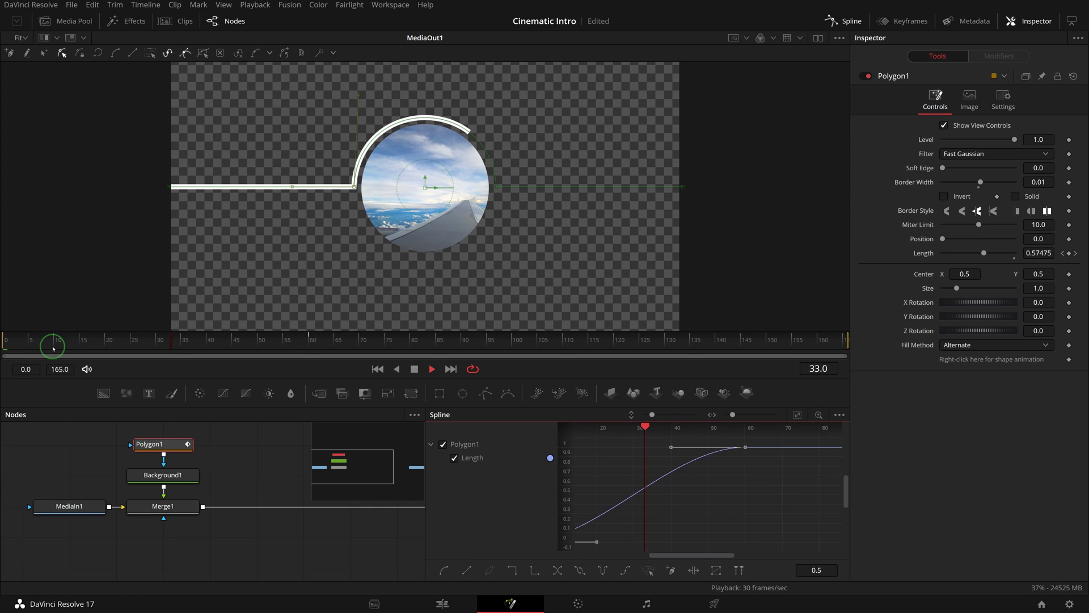
pyautogui.click(430, 370)
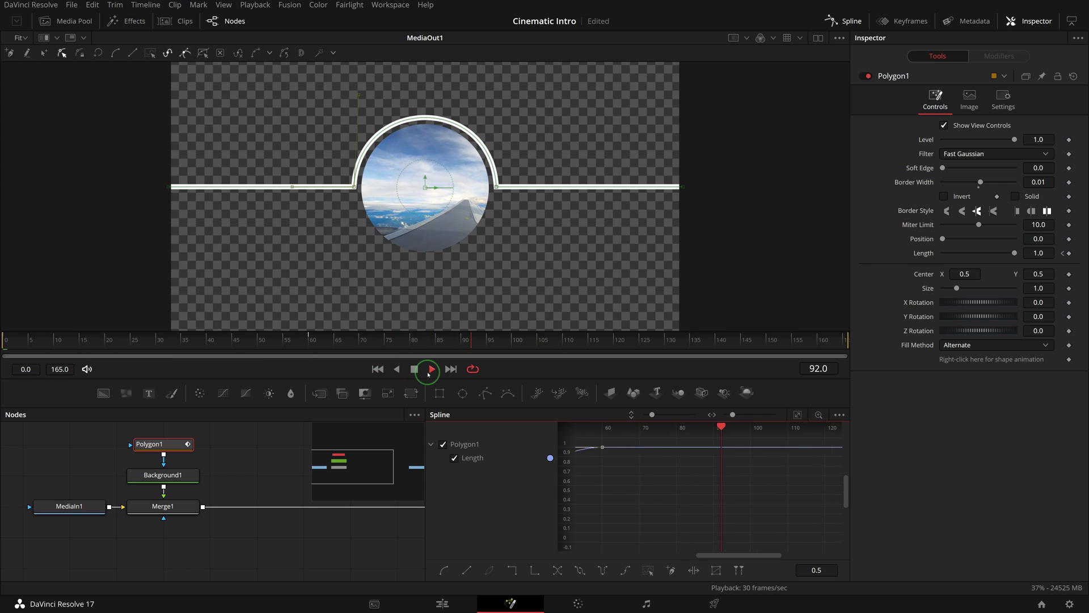
pyautogui.click(430, 369)
# - Select the Polygon1 and Background1 line nodes together and copy them
pyautogui.click(112, 436)
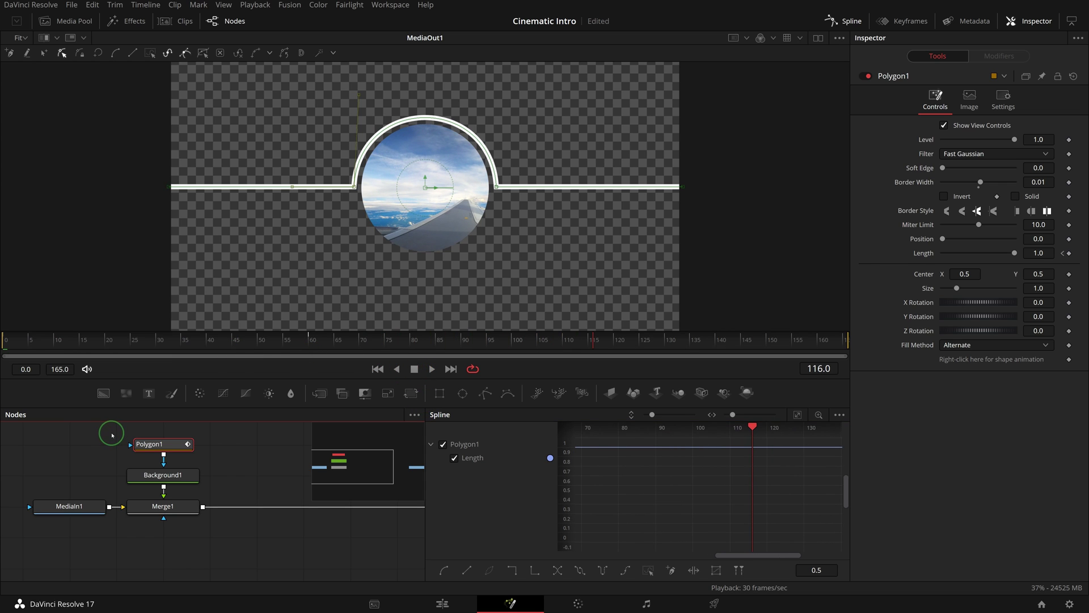
pyautogui.moveTo(111, 435); pyautogui.dragTo(227, 490)
pyautogui.hotkey('ctrl', 'c')
pyautogui.click(185, 482)
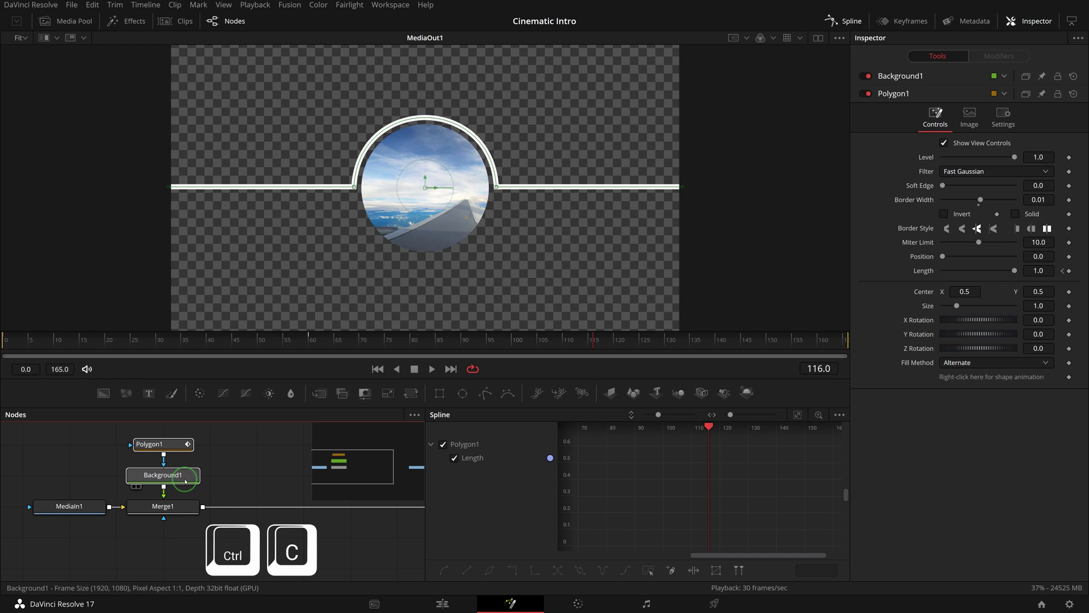
pyautogui.rightClick(186, 482)
pyautogui.click(226, 188)
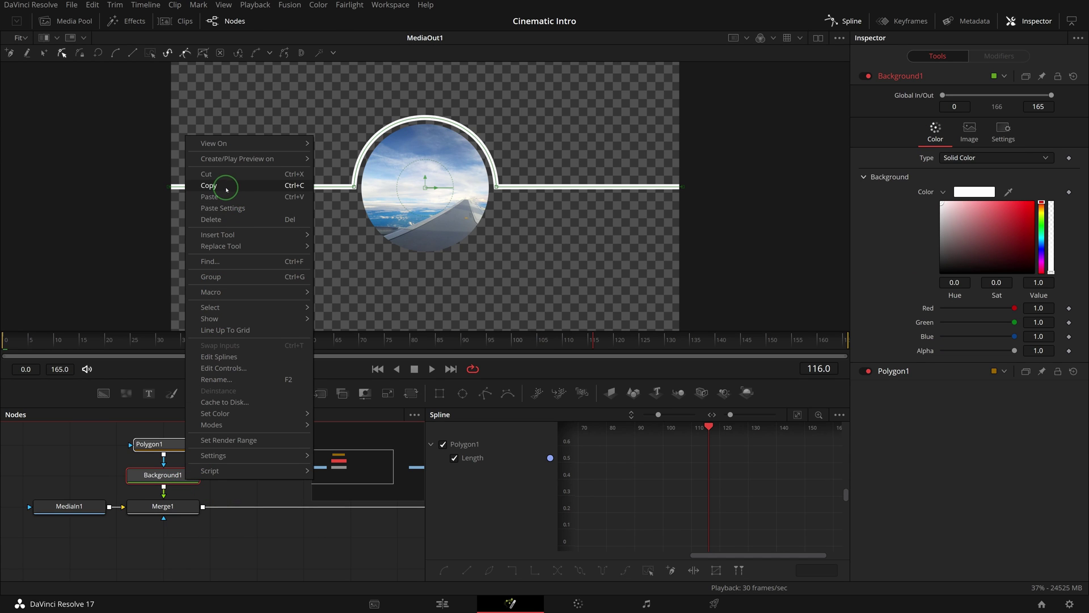
pyautogui.click(269, 549)
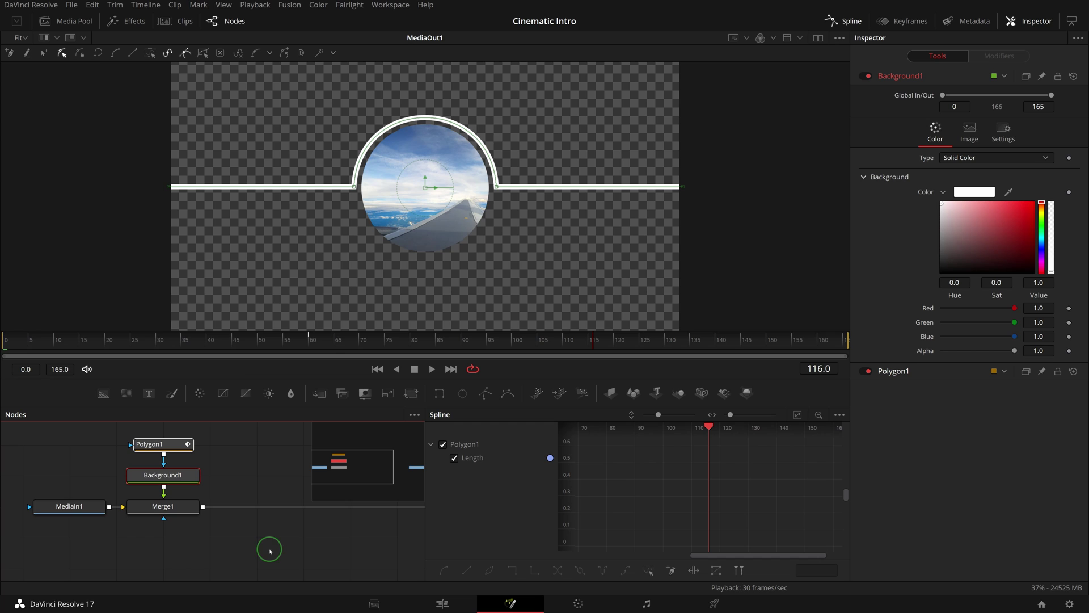
# - Paste the copied Polygon1 and Background1 nodes into clip 02's (Beach) composition
pyautogui.click(179, 21)
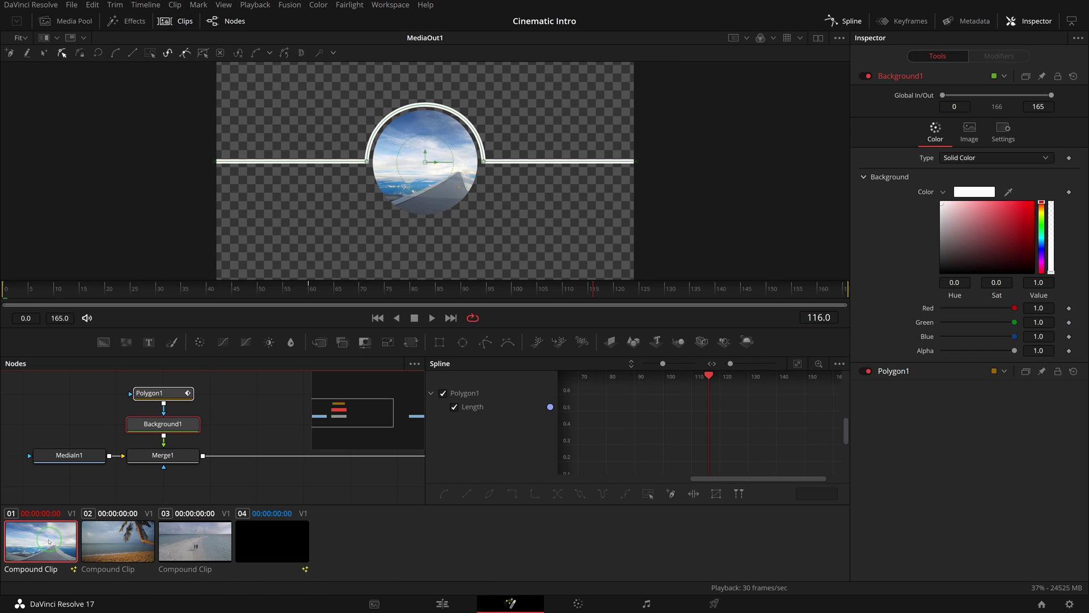
pyautogui.click(132, 539)
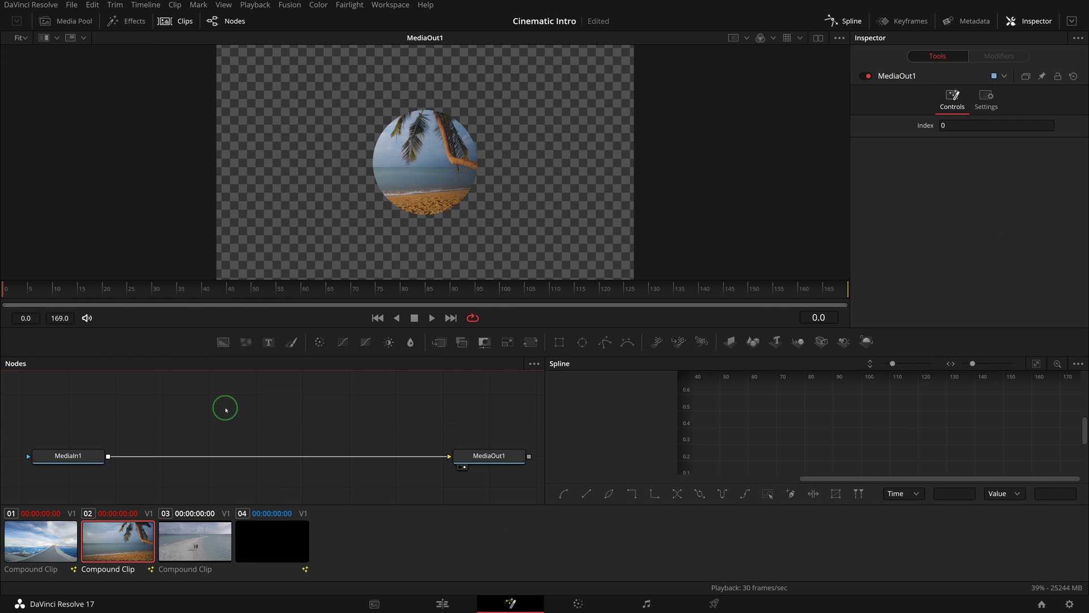
pyautogui.hotkey('ctrl', 'v')
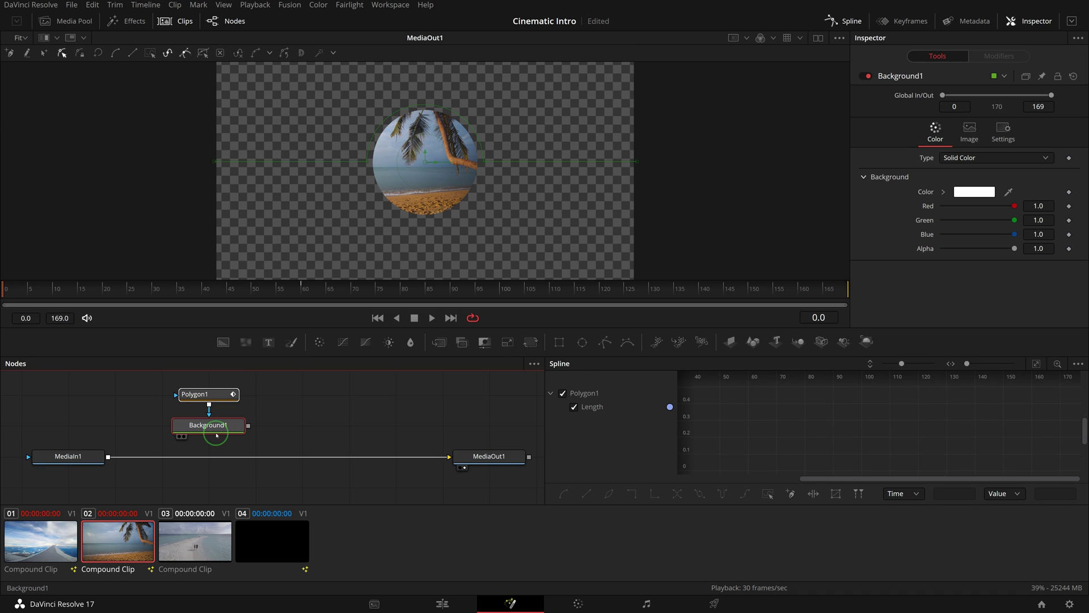
pyautogui.moveTo(210, 429); pyautogui.dragTo(108, 457)
# - Merge Background1 over MediaIn1 as Merge1 and remove Polygon1's copied Length keyframes
pyautogui.click(150, 394)
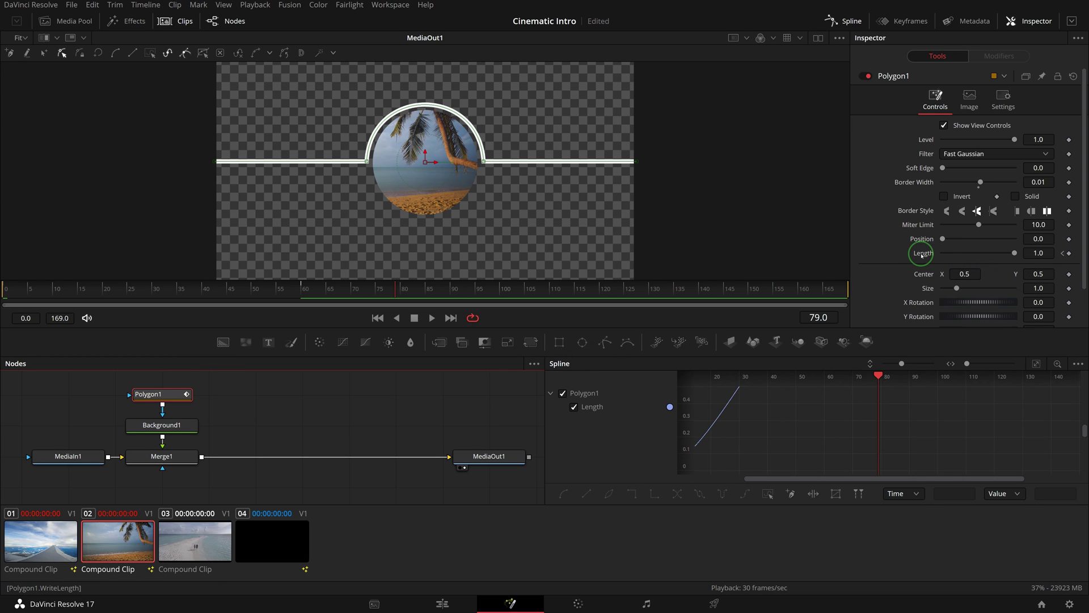
pyautogui.hotkey('ctrl', 'z')
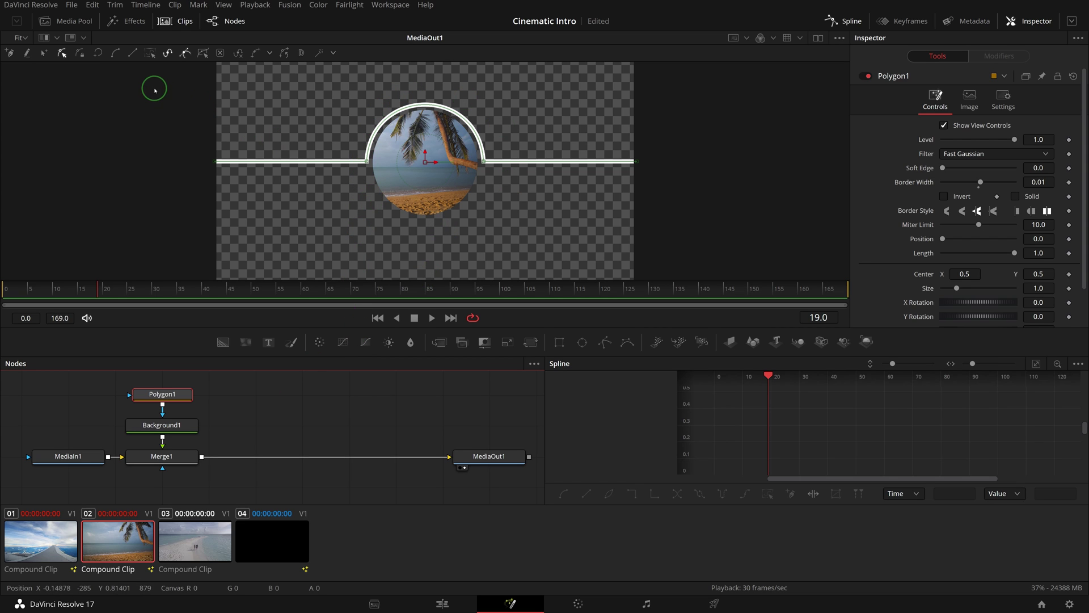
# - Shift all of Polygon1's points left so the line sits entirely off the frame
pyautogui.moveTo(156, 88); pyautogui.dragTo(687, 233)
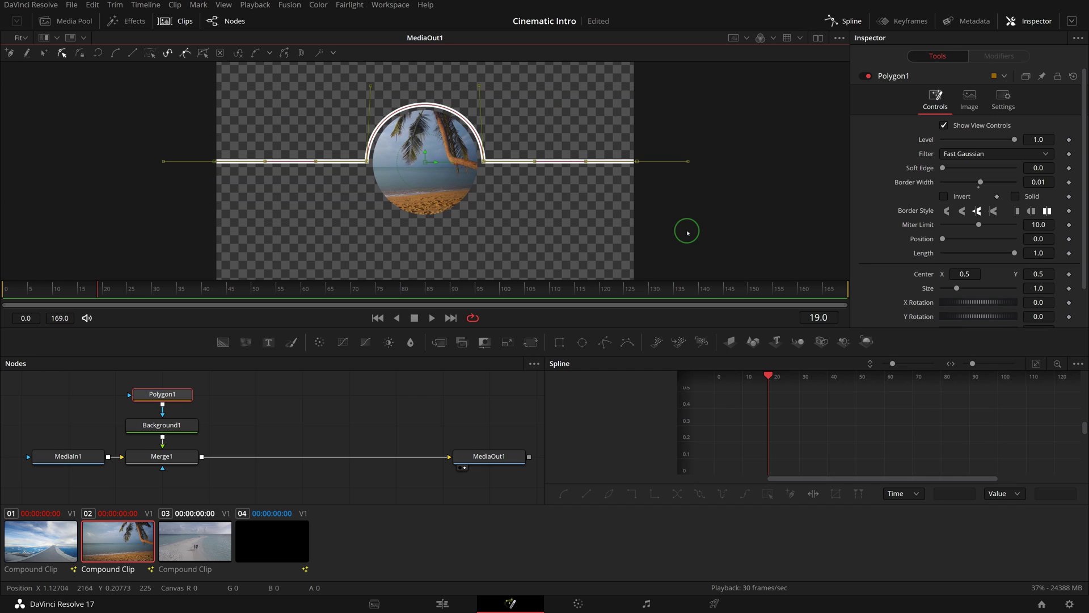
pyautogui.keyDown('shift'); pyautogui.click(542, 177); pyautogui.keyUp('shift')
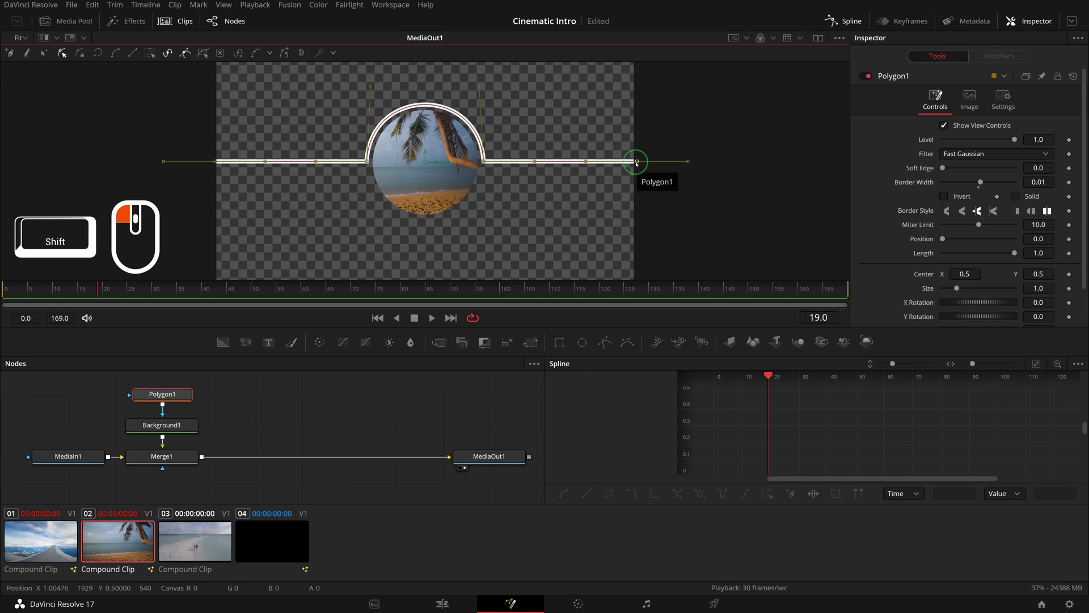
pyautogui.moveTo(637, 163); pyautogui.dragTo(185, 163)
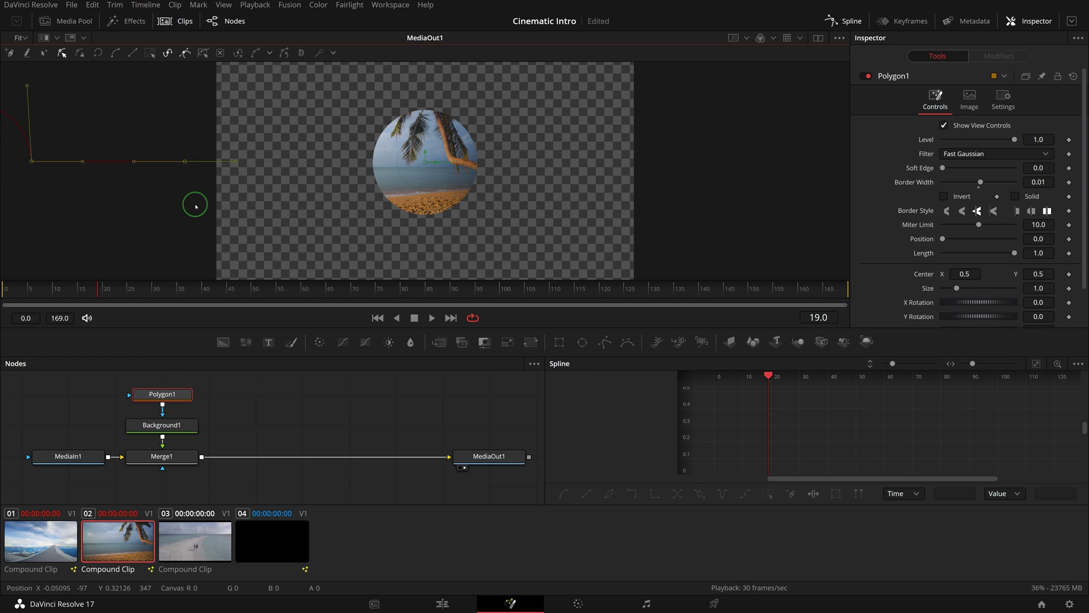
# - Add a Polygon2 shape and align MediaIn1 and MediaOut1 with the Merge1 row
pyautogui.click(605, 347)
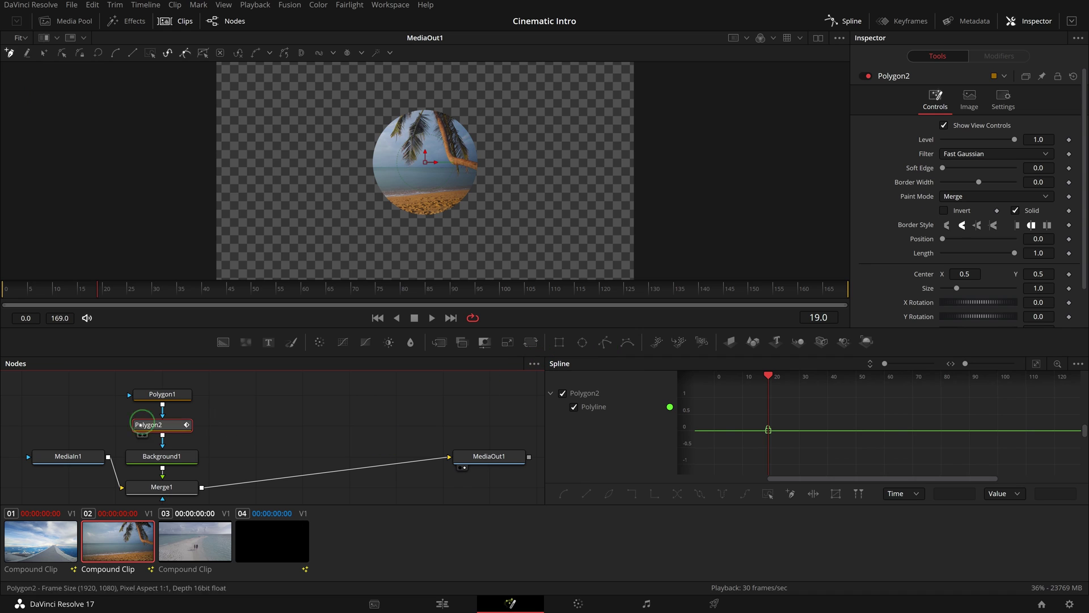
pyautogui.moveTo(72, 456); pyautogui.dragTo(73, 487)
pyautogui.moveTo(487, 456); pyautogui.dragTo(488, 487)
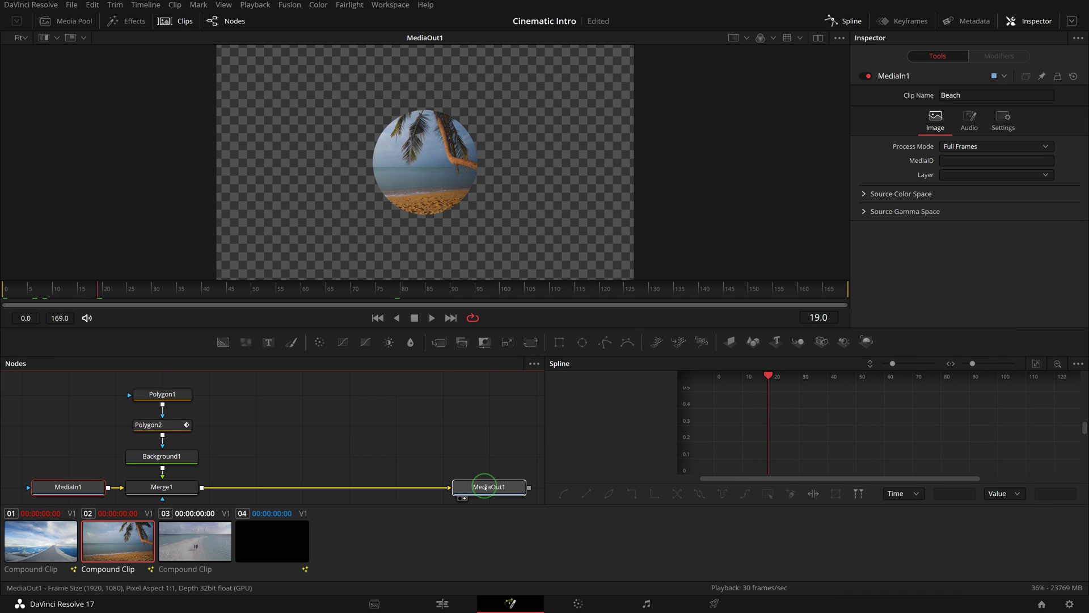
pyautogui.click(161, 425)
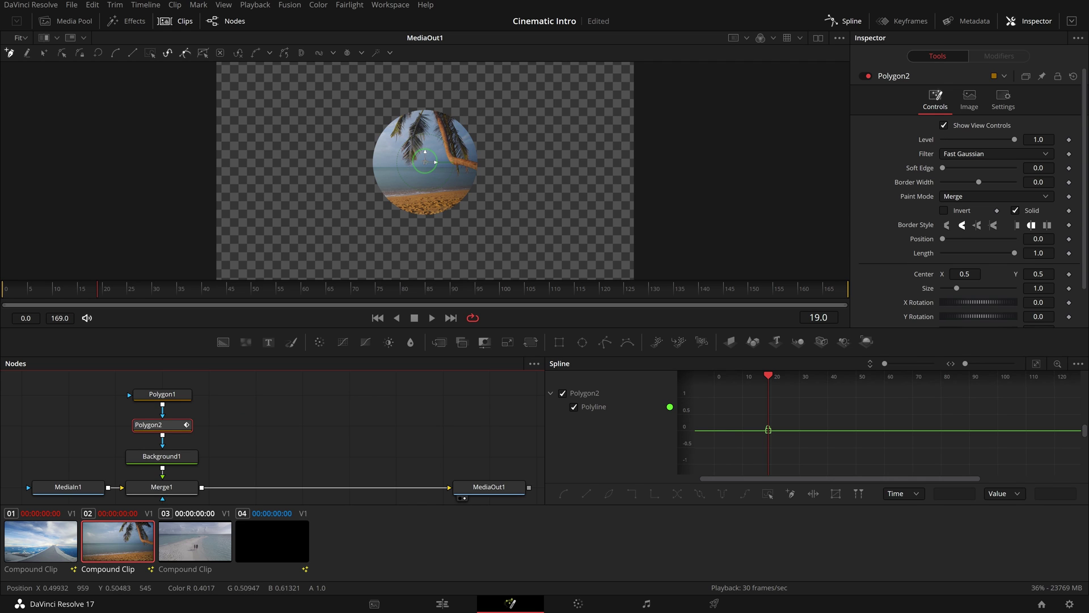
# - Create a 0.28 by 0.28 ellipse in Polygon2 over the Beach clip
pyautogui.rightClick(425, 162)
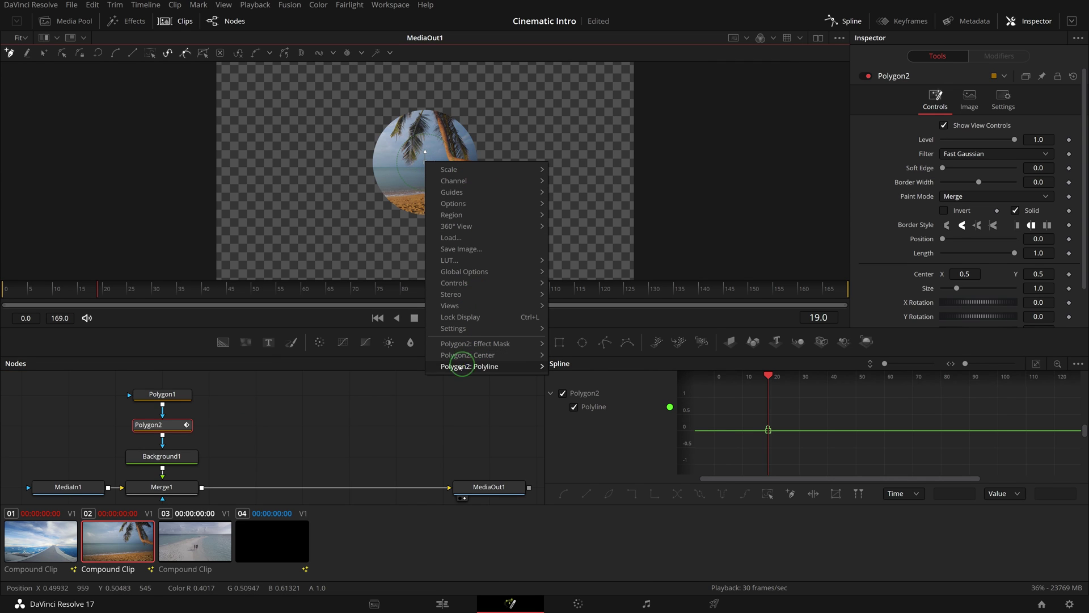
pyautogui.moveTo(457, 369)
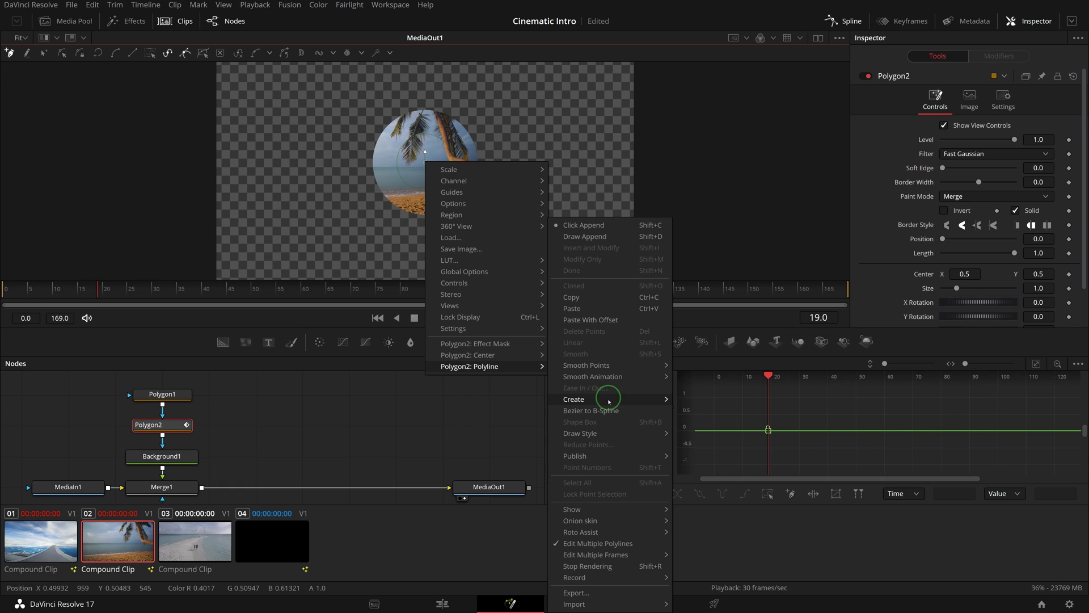
pyautogui.moveTo(624, 400)
pyautogui.click(702, 400)
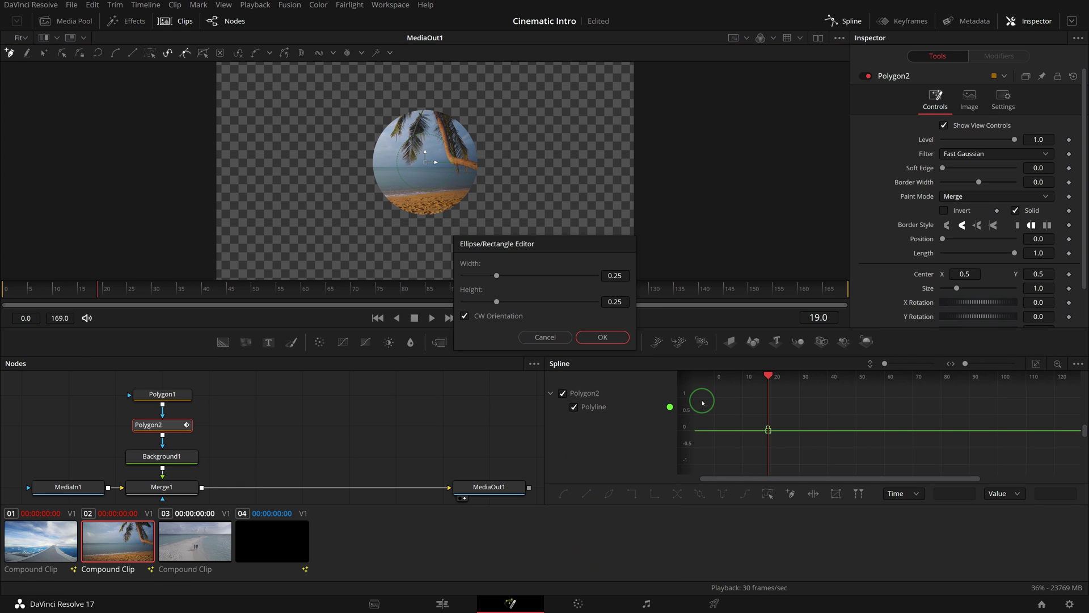
pyautogui.click(616, 275)
pyautogui.press('BackSpace')
pyautogui.write('8')
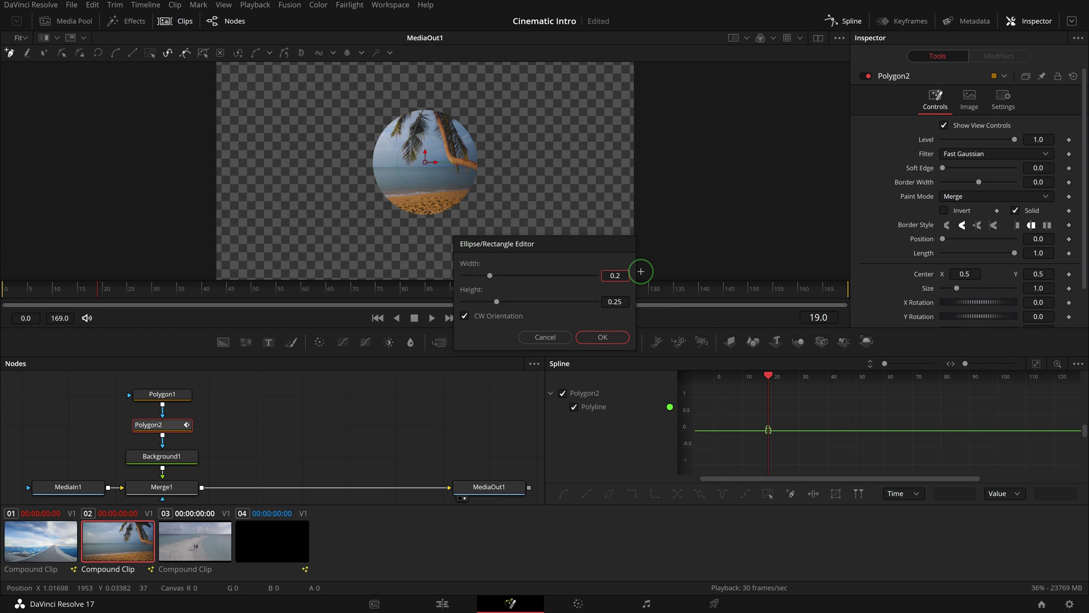
pyautogui.click(621, 301)
pyautogui.press('BackSpace')
pyautogui.write('8')
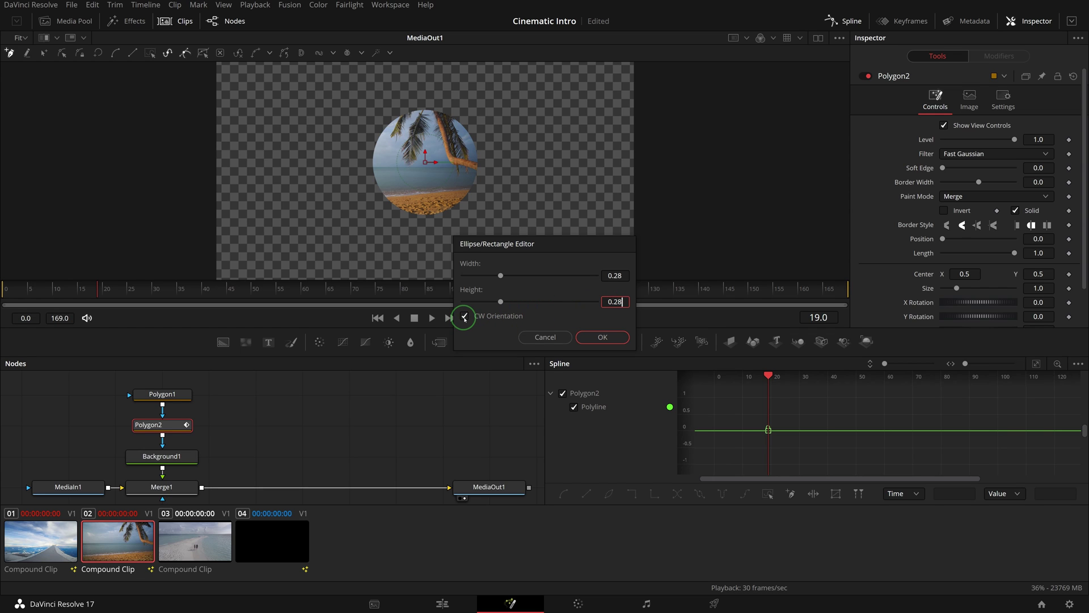
pyautogui.click(615, 342)
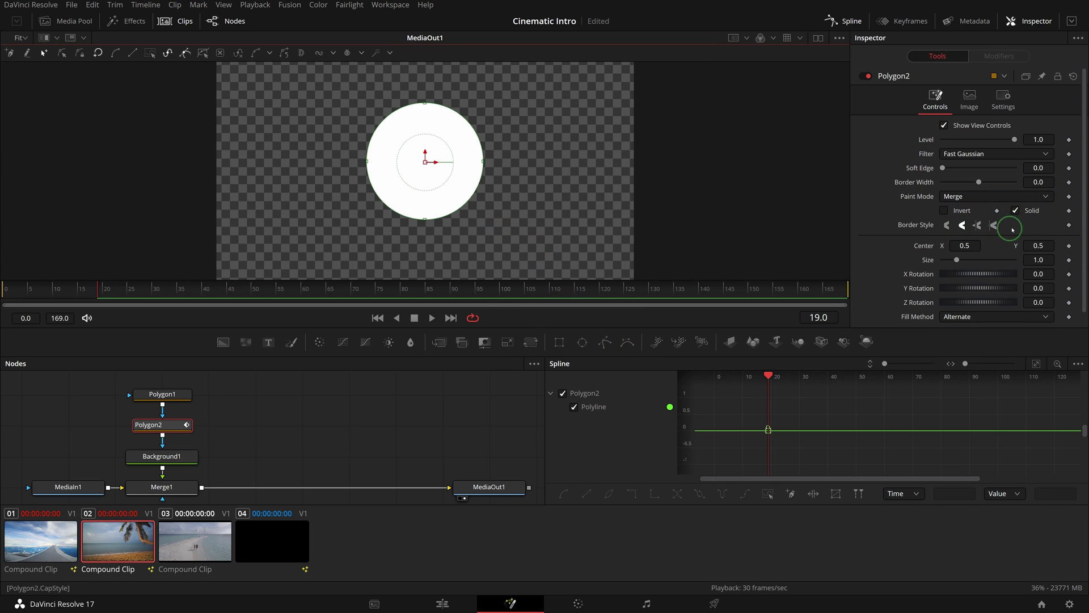
# - Make Polygon2 a non-solid outline with 0.01 border width and set its join and cap styles
pyautogui.click(1016, 212)
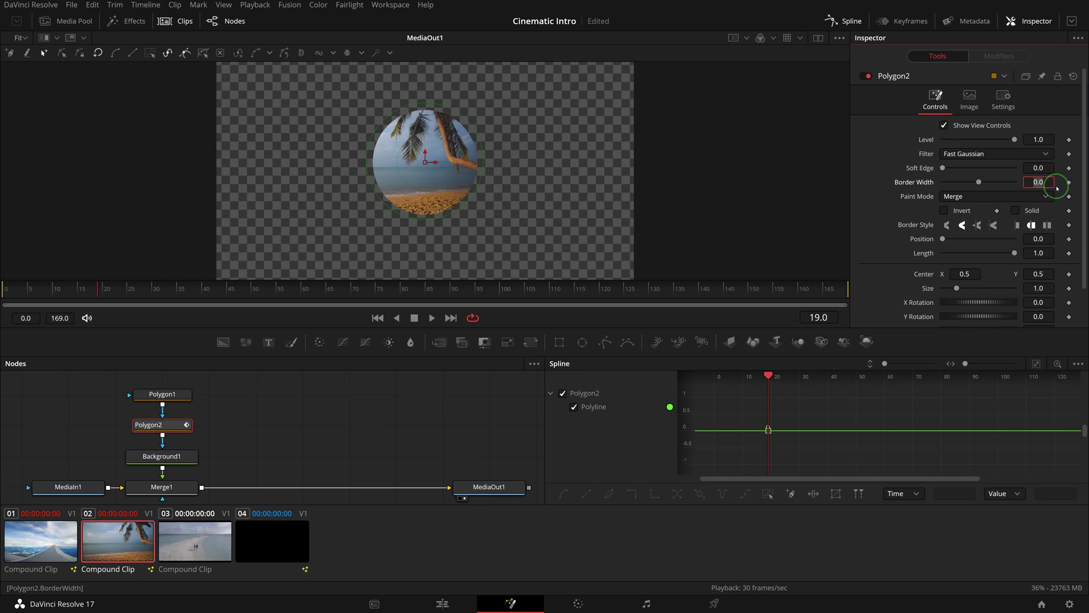
pyautogui.write('1')
pyautogui.press('Tab')
pyautogui.click(980, 225)
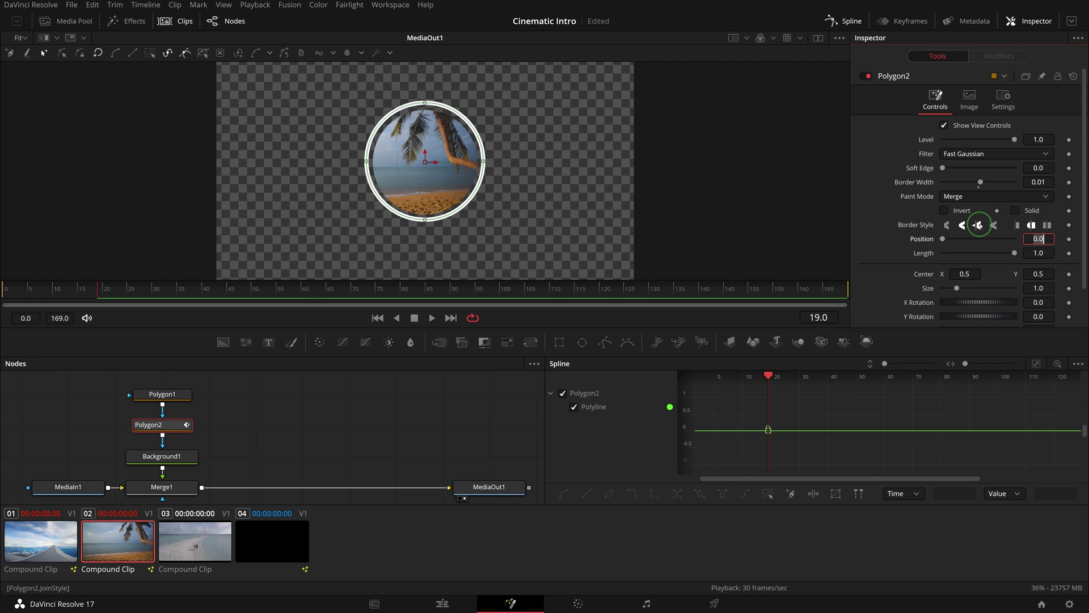
pyautogui.click(1018, 226)
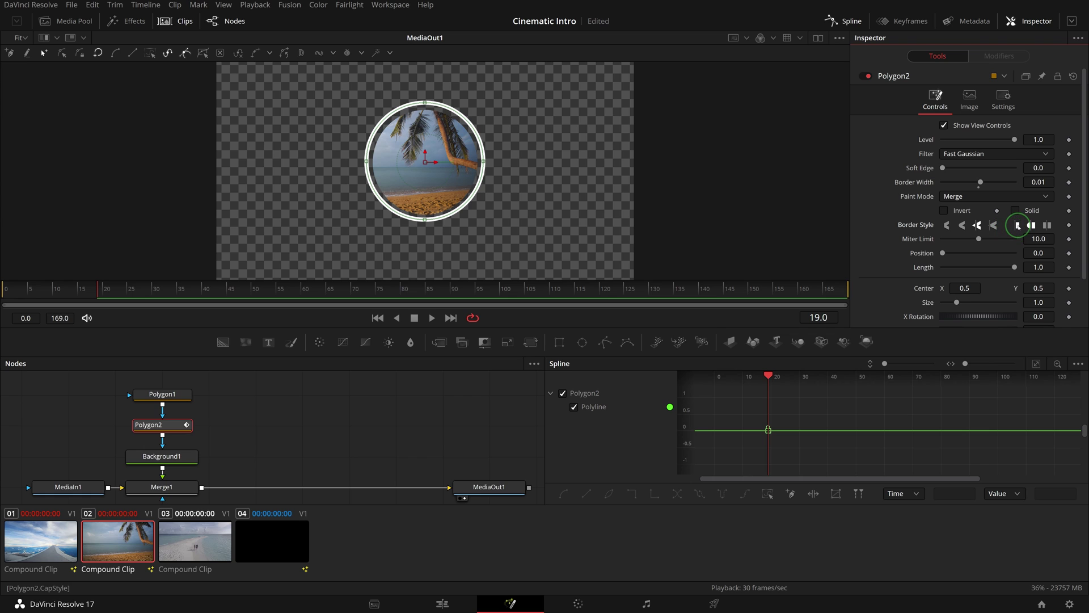
# - Remove Polygon2's shape animation keyframe and nudge the ring slightly downward
pyautogui.scroll(-2, 1062, 278)
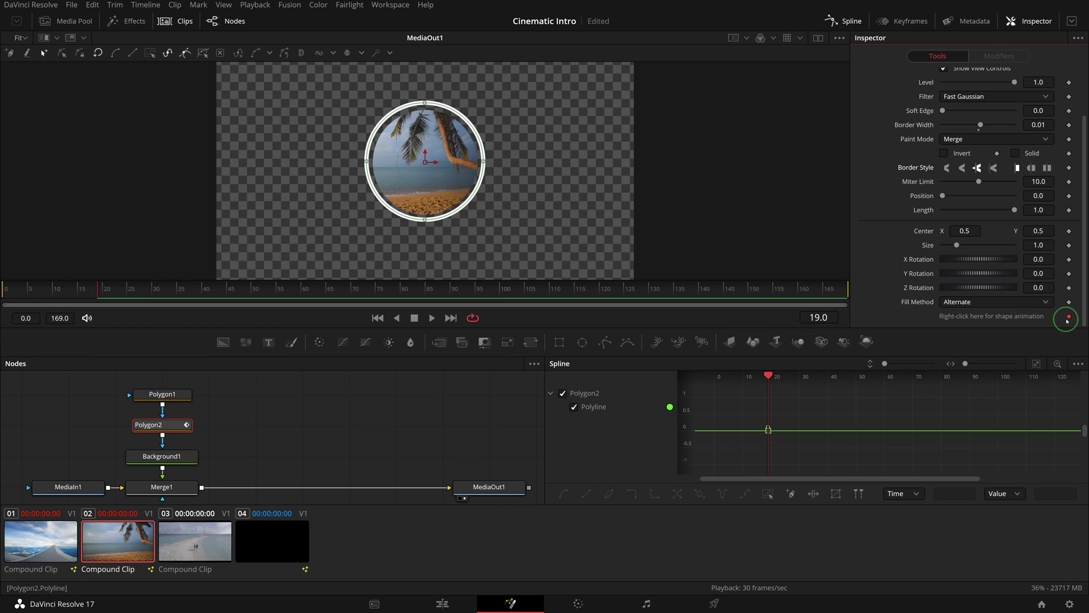
pyautogui.click(1069, 316)
pyautogui.moveTo(425, 151); pyautogui.dragTo(425, 152)
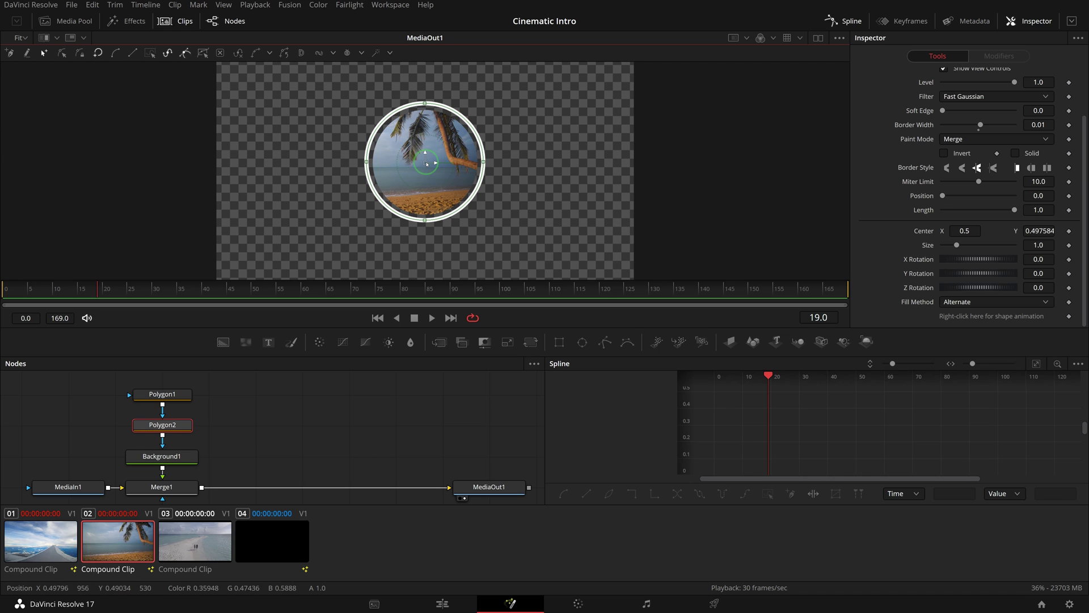
pyautogui.click(151, 393)
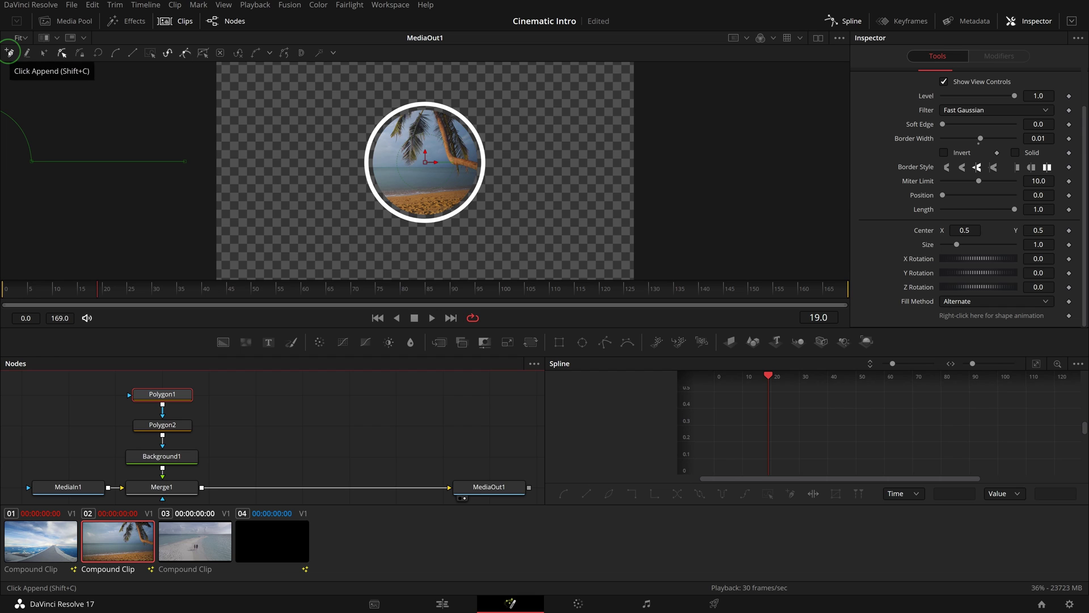
# - Append Polygon1 points at the circle's left edge and straight down below the frame
pyautogui.click(9, 53)
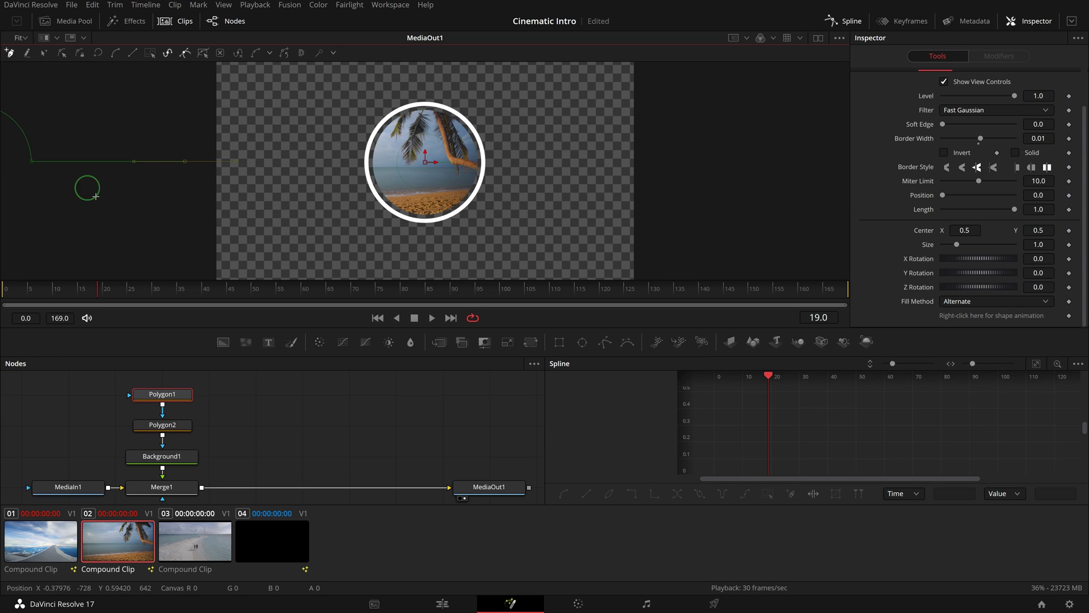
pyautogui.click(208, 160)
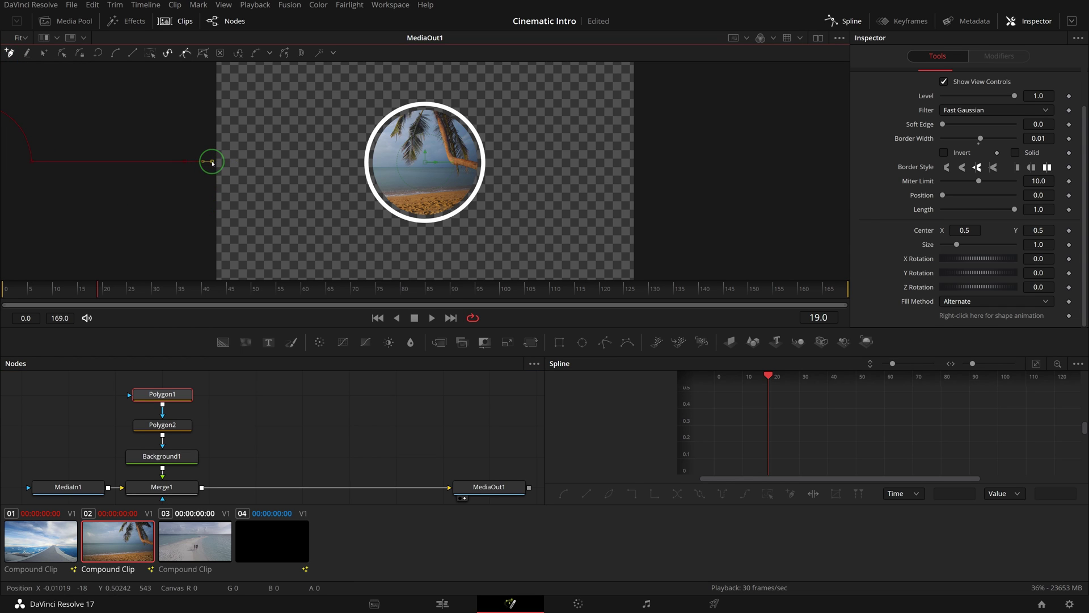
pyautogui.click(366, 162)
pyautogui.scroll(-1, 371, 266)
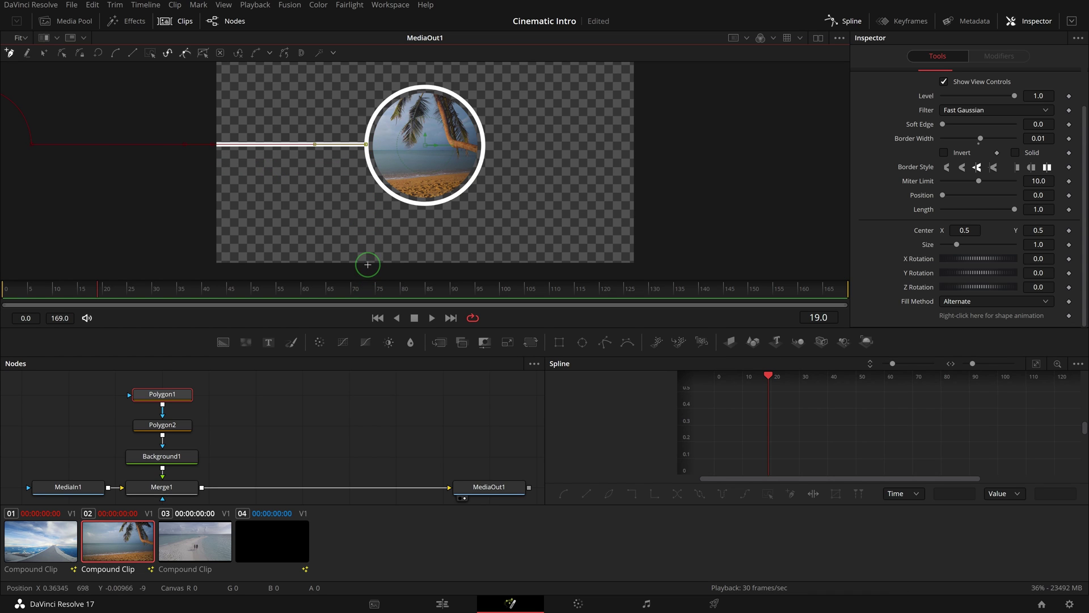
pyautogui.click(366, 264)
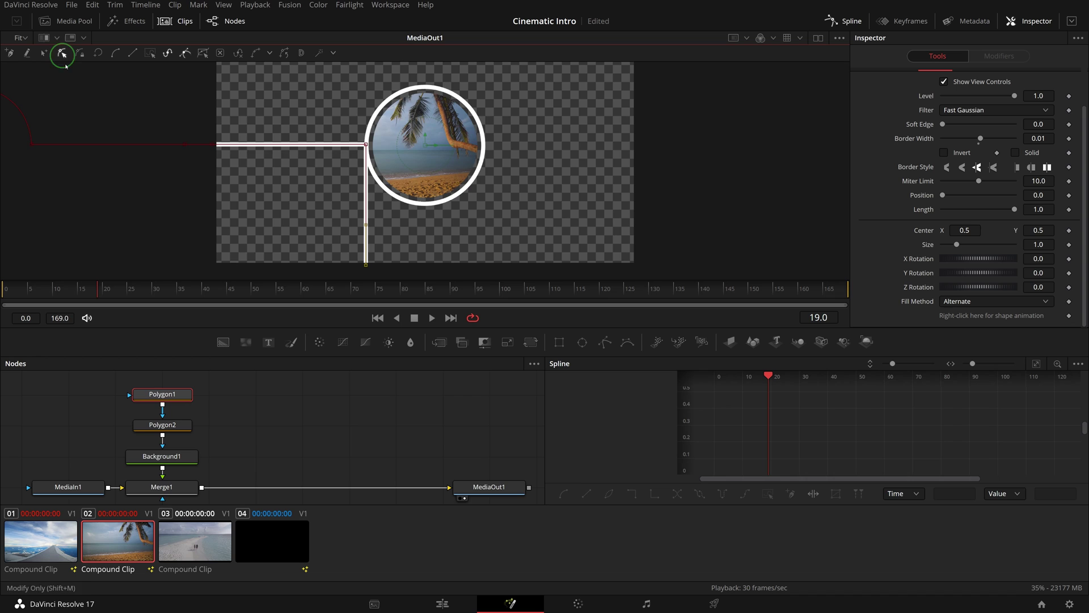
pyautogui.moveTo(141, 206); pyautogui.dragTo(531, 228)
pyautogui.moveTo(117, 87); pyautogui.dragTo(595, 236)
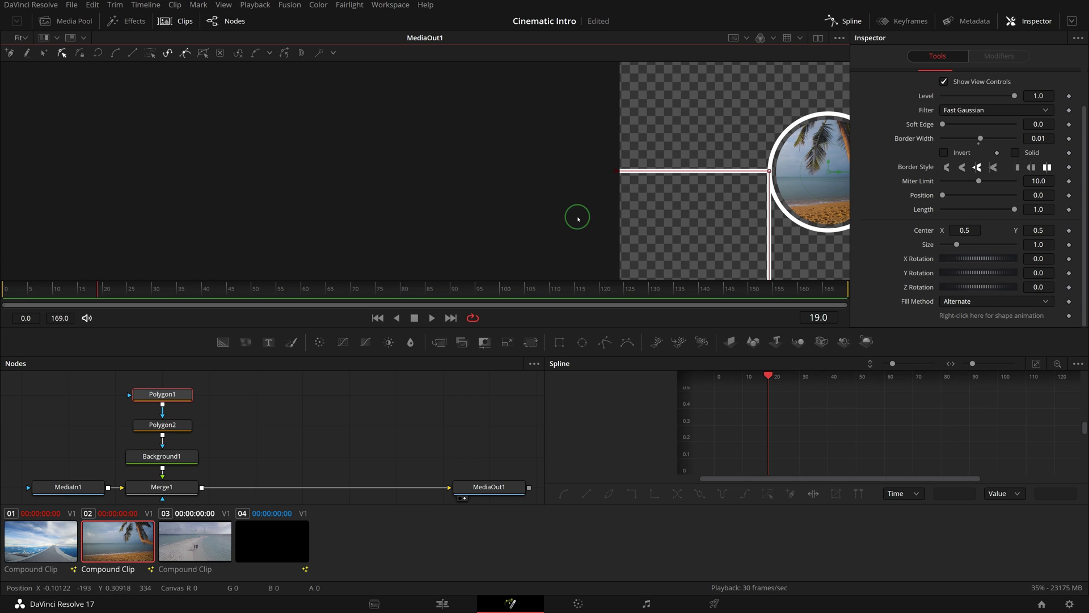
pyautogui.moveTo(577, 216); pyautogui.dragTo(164, 217)
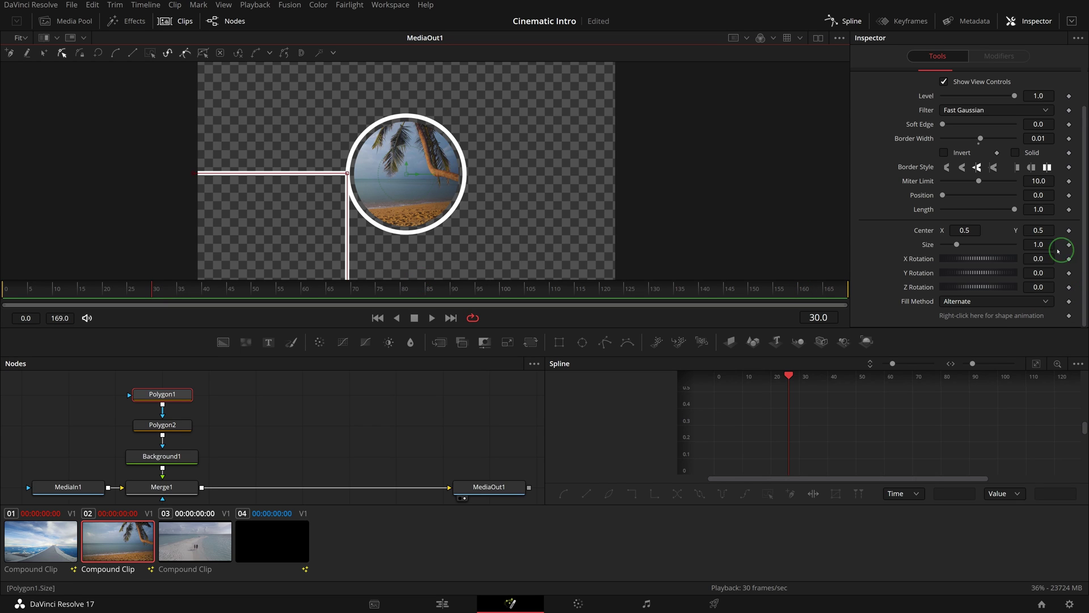
# - Keyframe Polygon1's Length at 0.102 on frame 30 and 0.561 on frame 45
pyautogui.click(1069, 210)
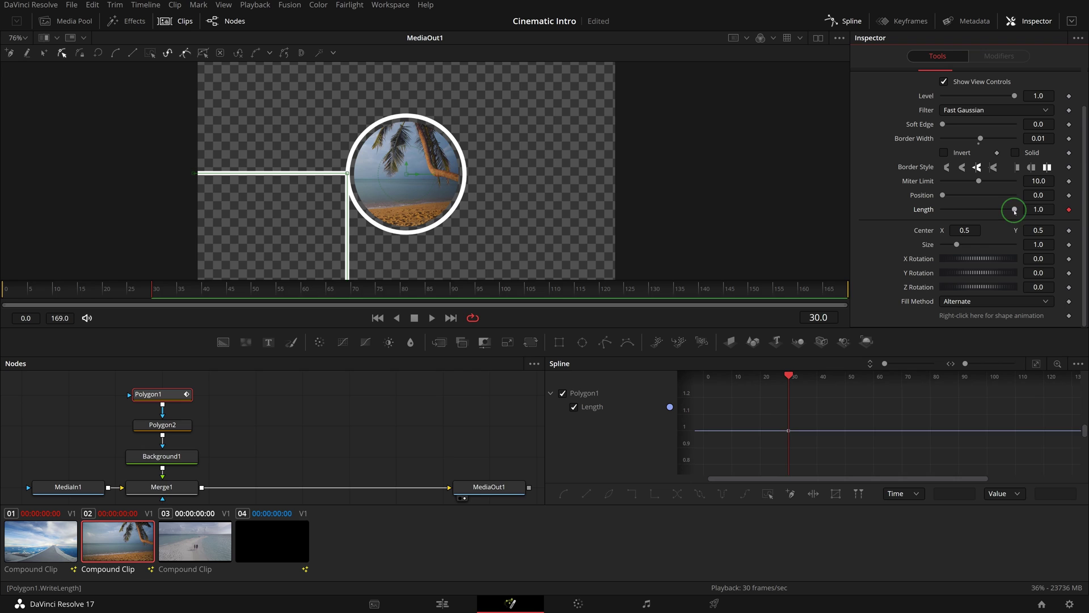
pyautogui.moveTo(1015, 211); pyautogui.dragTo(949, 217)
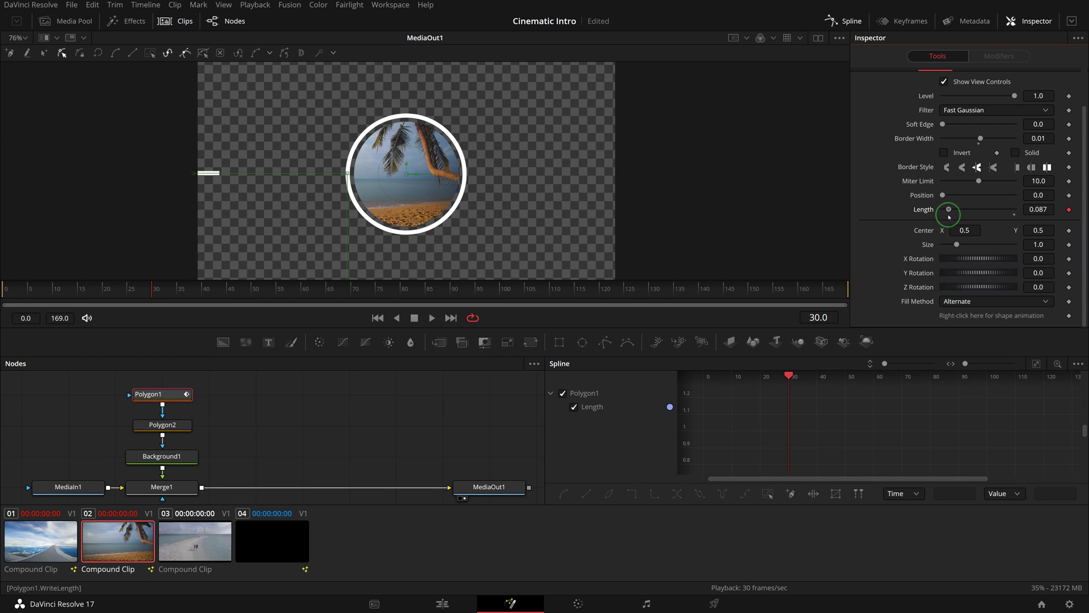
pyautogui.click(223, 308)
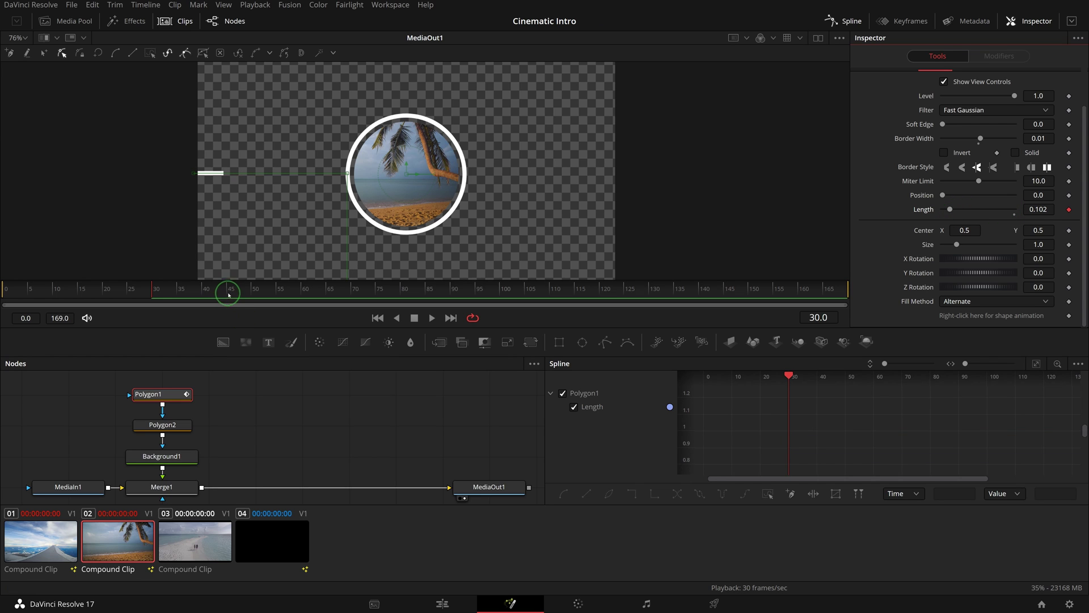
pyautogui.click(1040, 209)
pyautogui.write('0.12')
pyautogui.press('Return')
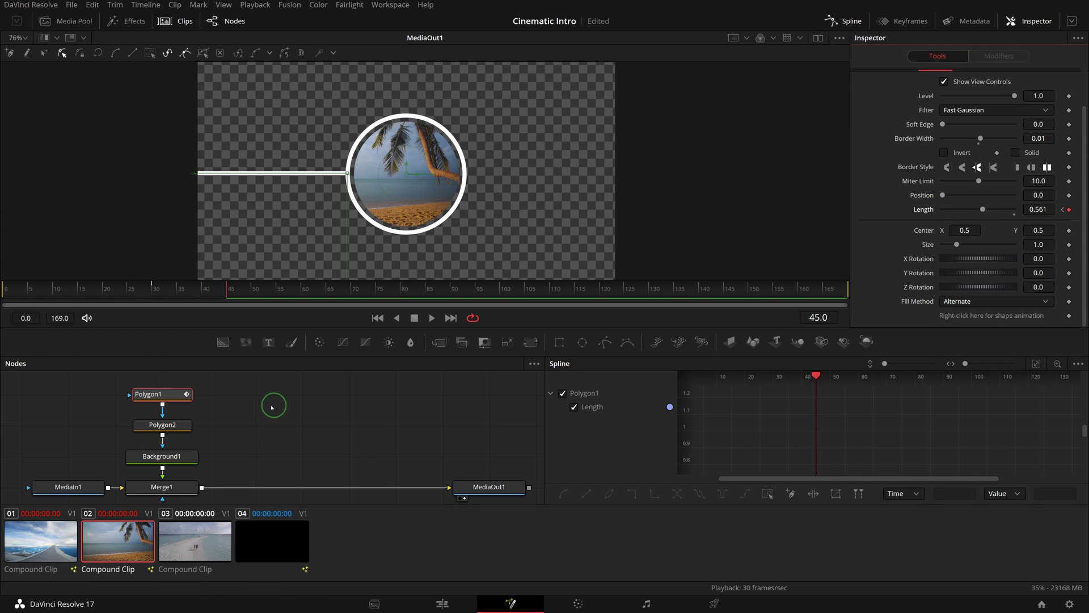
# - Keyframe Polygon2's Length from 0.0 at frame 45 to 1.0 at frame 75
pyautogui.click(161, 430)
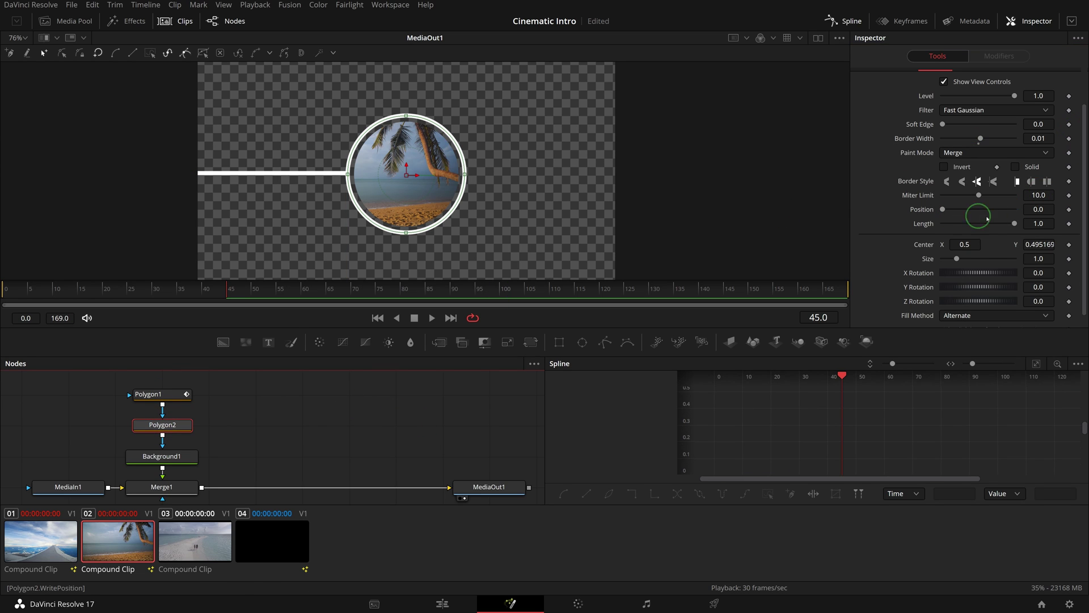
pyautogui.click(1070, 224)
pyautogui.moveTo(1015, 224); pyautogui.dragTo(942, 224)
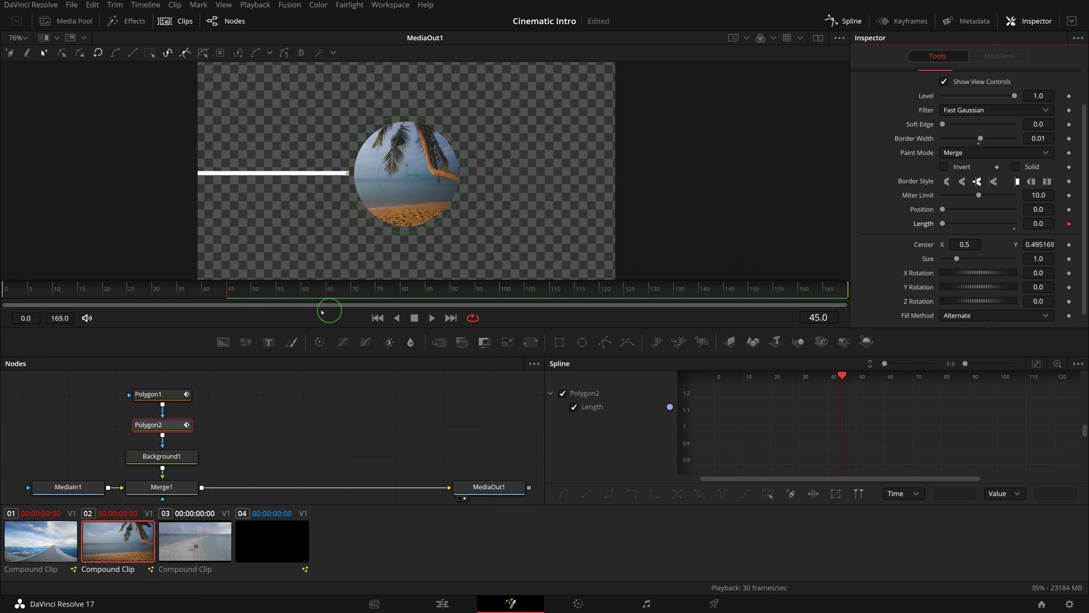
pyautogui.click(378, 295)
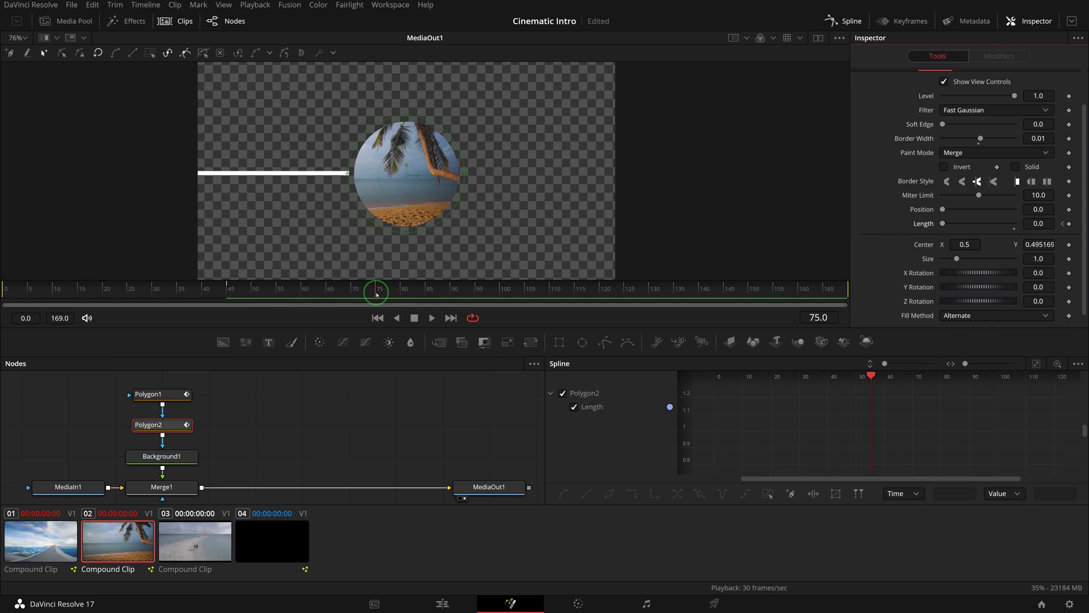
pyautogui.moveTo(943, 224); pyautogui.dragTo(1014, 224)
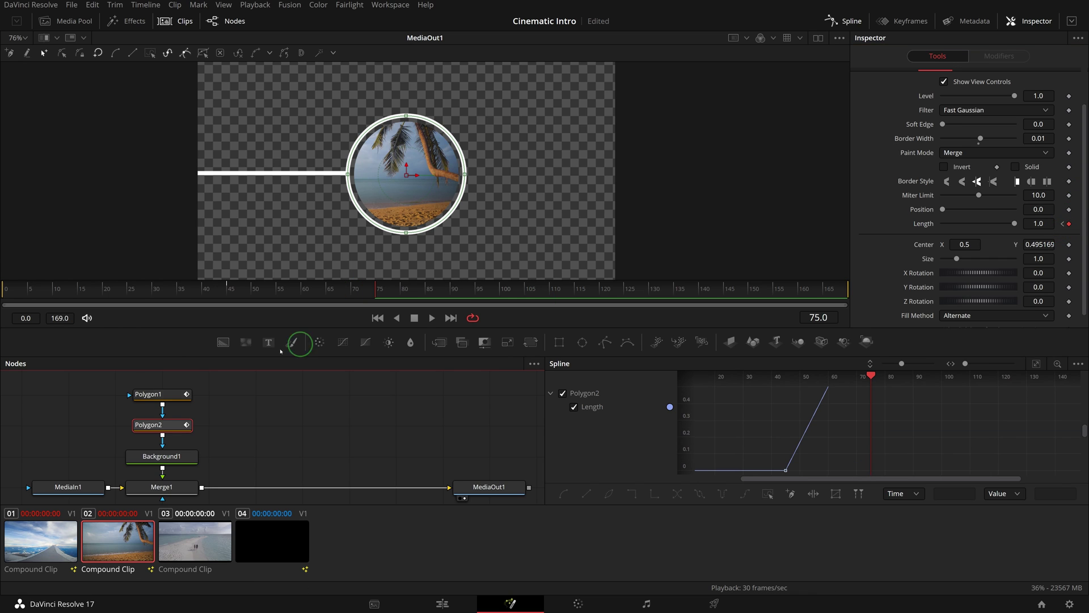
# - Hold Polygon1's Length with a keyframe at frame 75, then raise it to 1.0 at frame 90
pyautogui.click(164, 395)
pyautogui.click(1069, 209)
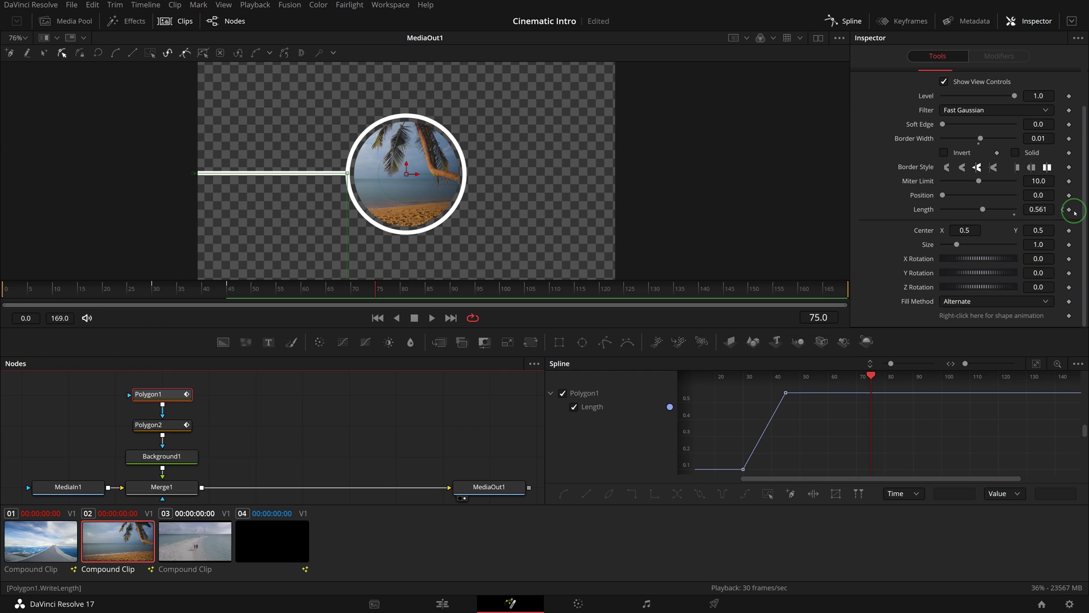
pyautogui.click(453, 291)
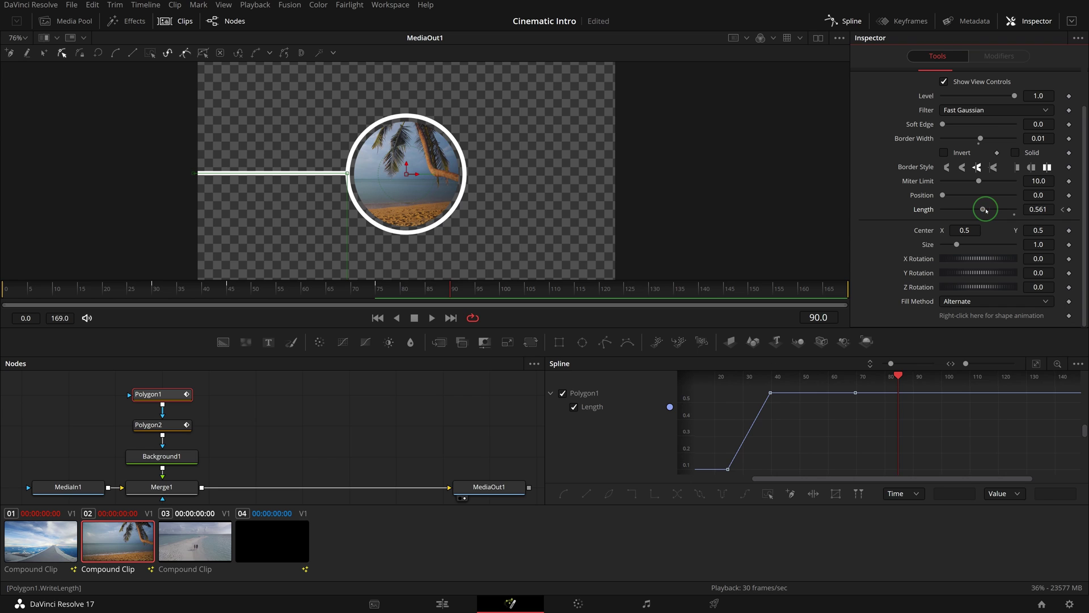
pyautogui.moveTo(986, 210); pyautogui.dragTo(1054, 213)
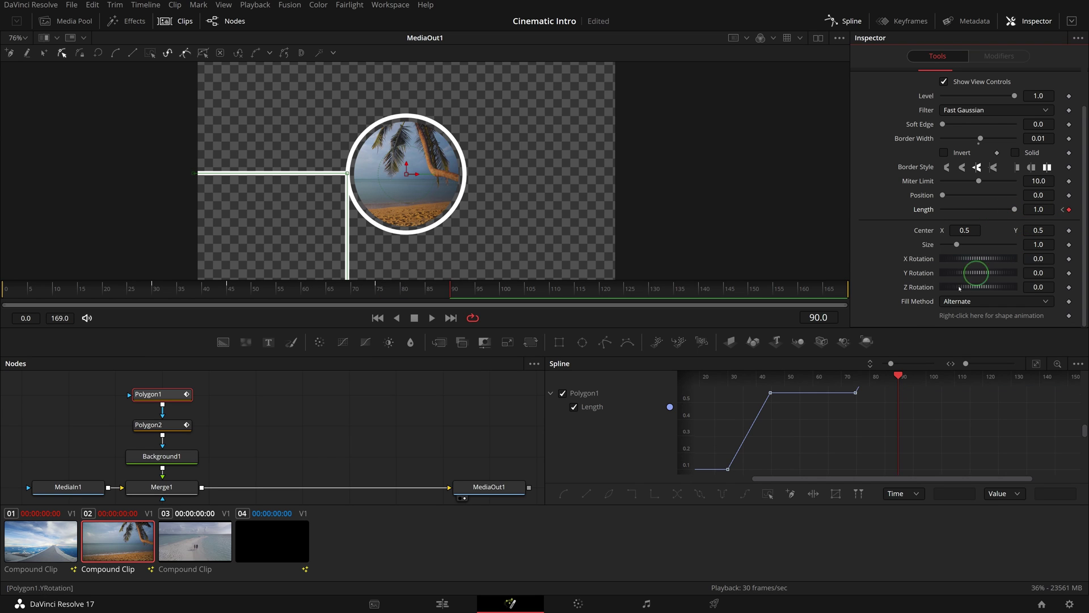
pyautogui.moveTo(121, 288); pyautogui.dragTo(275, 295)
pyautogui.scroll(6, 384, 260)
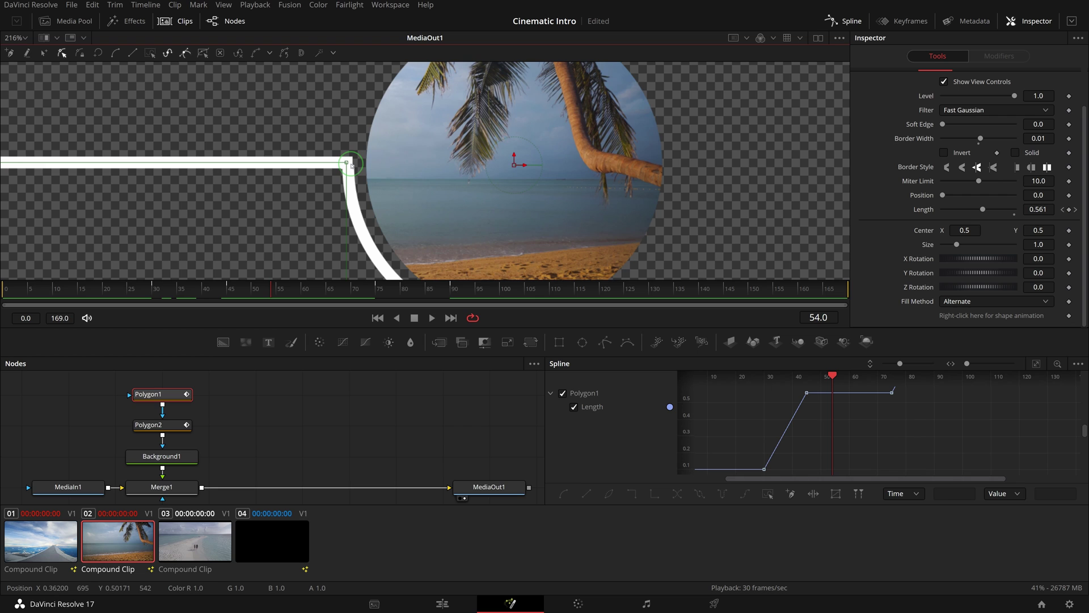
pyautogui.scroll(-2, 397, 173)
pyautogui.scroll(-4, 397, 174)
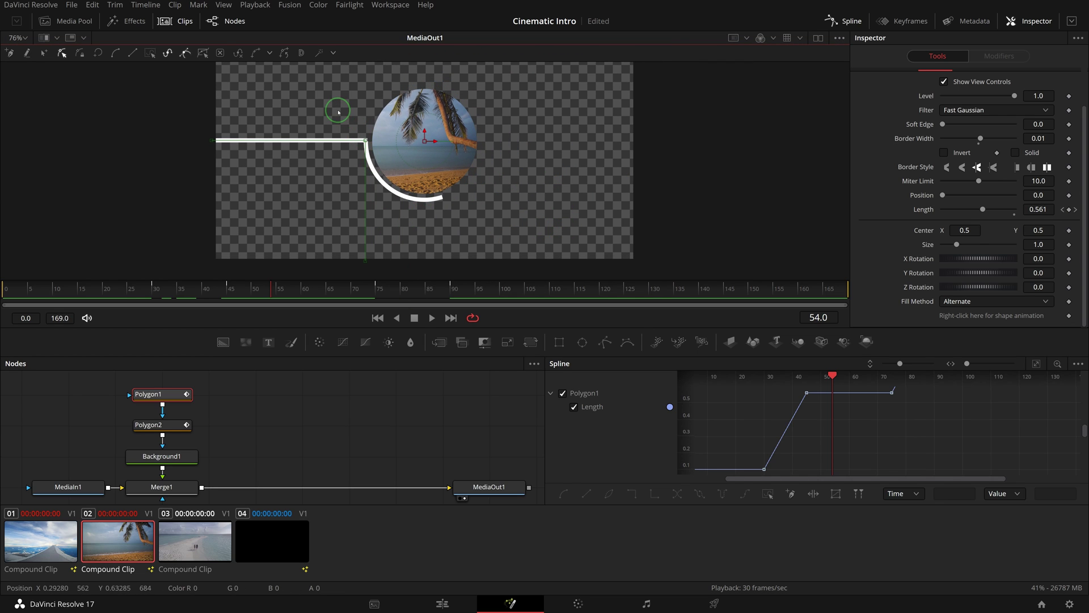
pyautogui.click(380, 274)
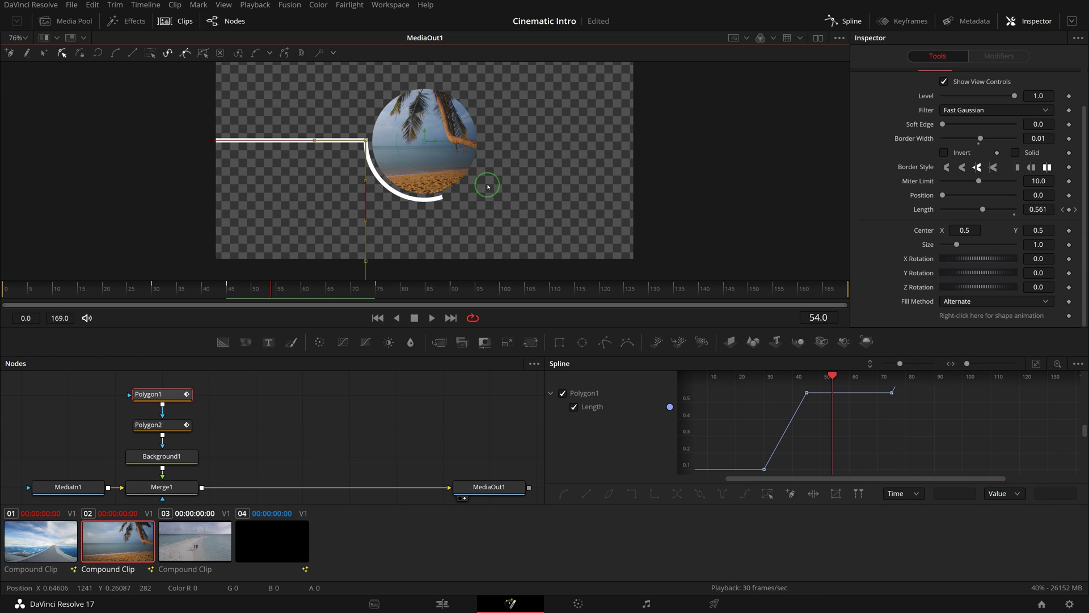
pyautogui.scroll(5, 487, 182)
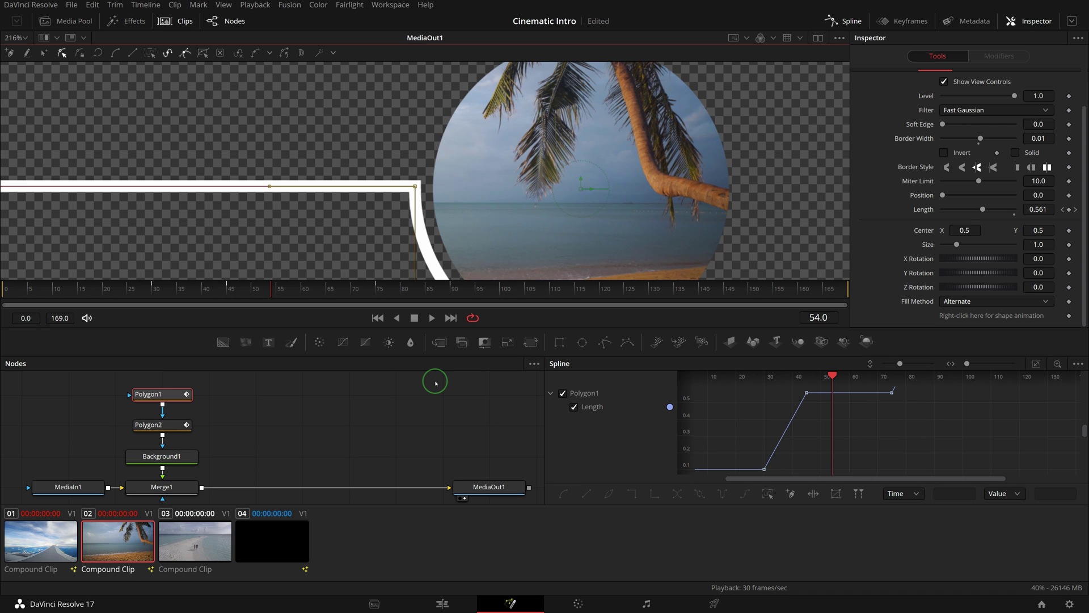
pyautogui.press('space')
pyautogui.scroll(-5, 488, 181)
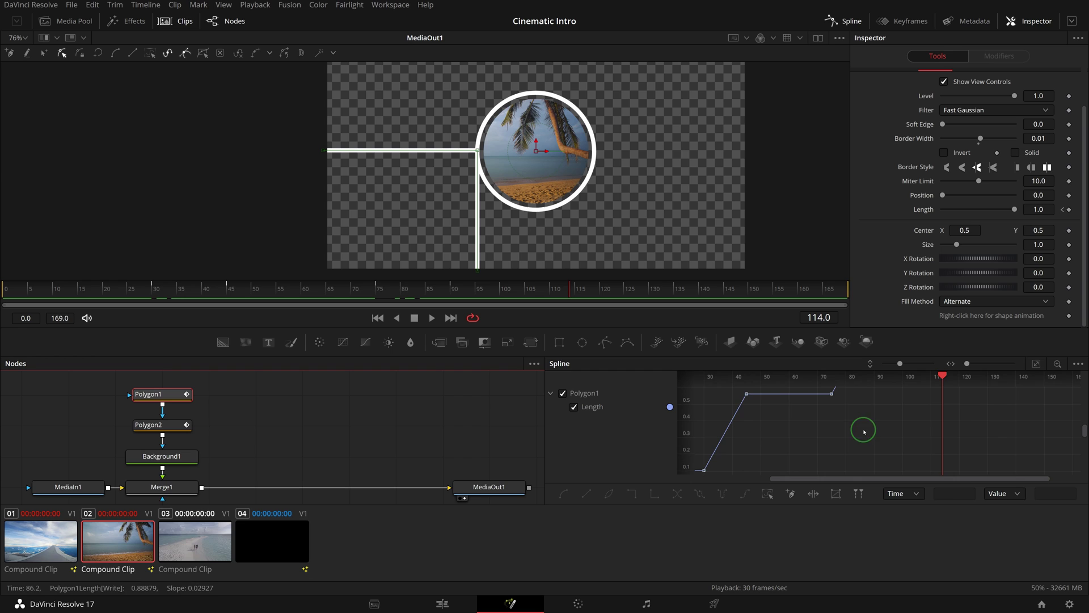
# - Smooth the Length keyframes at frames 30, 45, 75 and 90 into eases, then play the animation back
pyautogui.click(1036, 363)
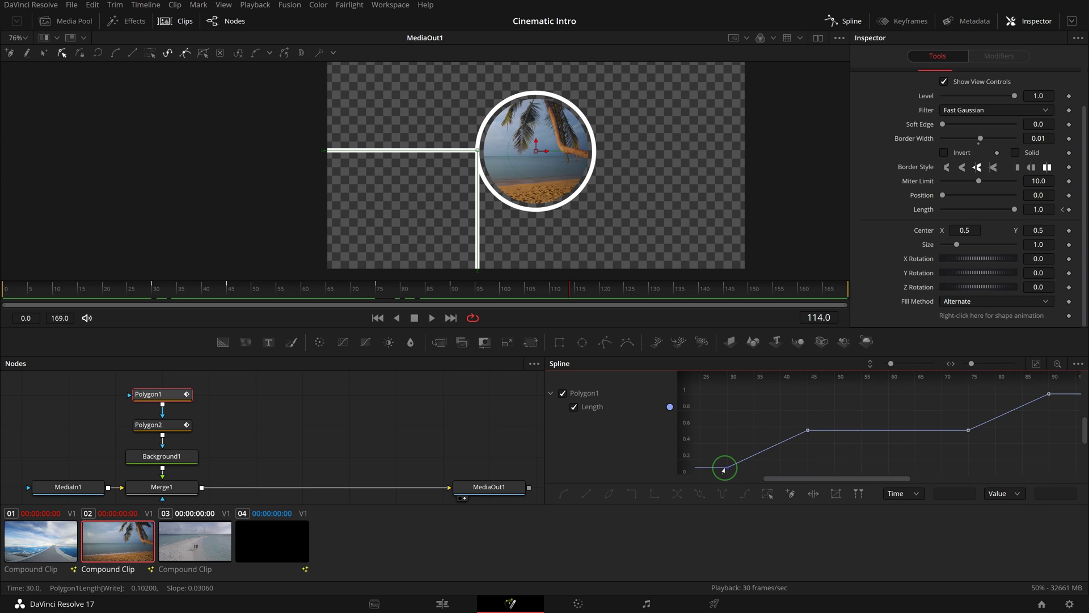
pyautogui.hotkey('shift', 's')
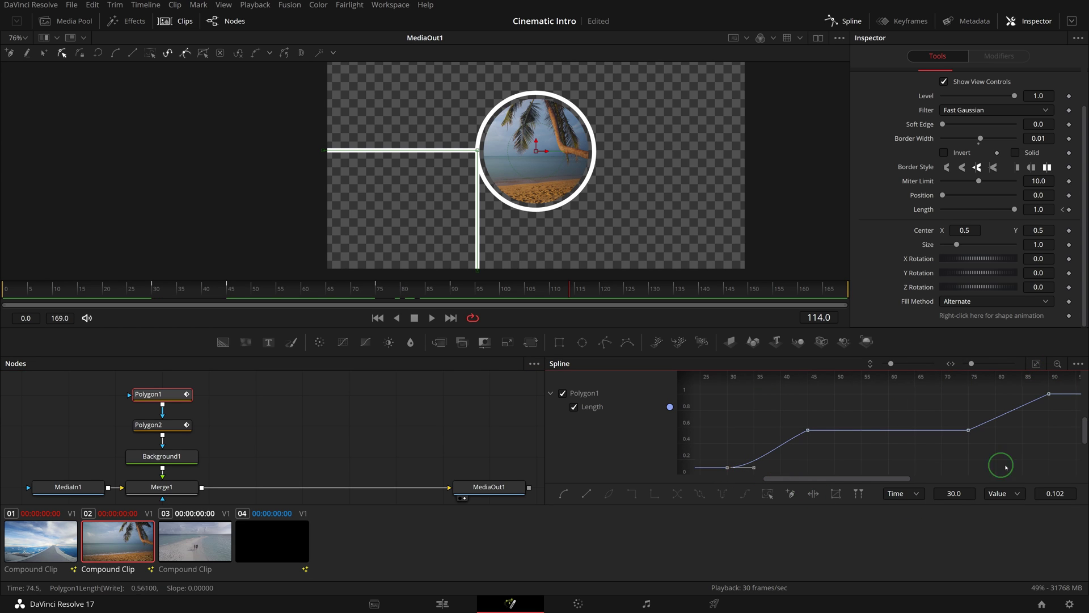
pyautogui.moveTo(1049, 393); pyautogui.dragTo(1045, 396)
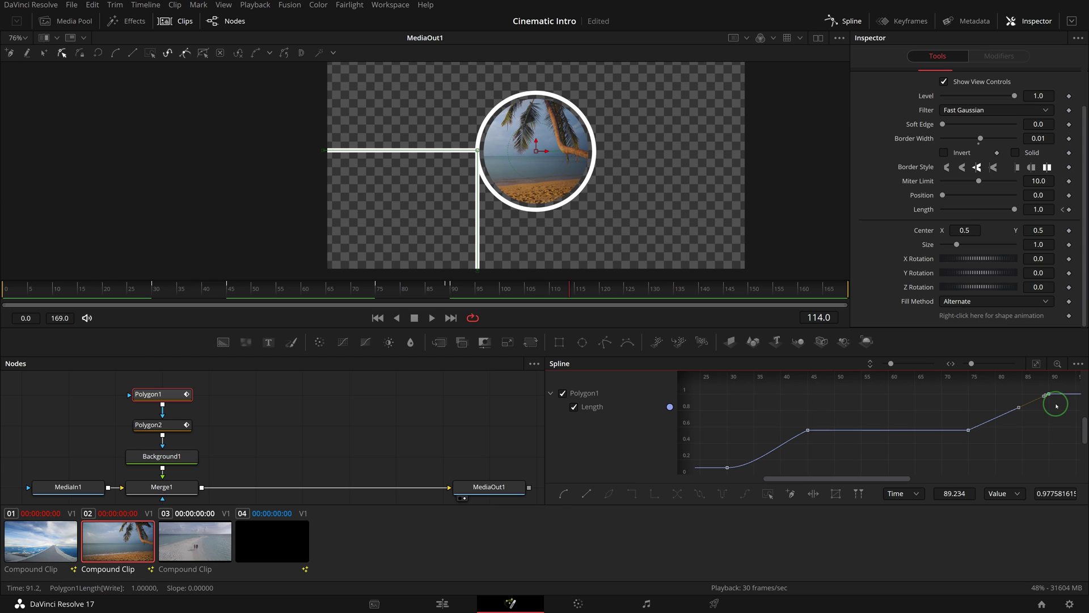
pyautogui.hotkey('ctrl', 'z')
pyautogui.click(1049, 395)
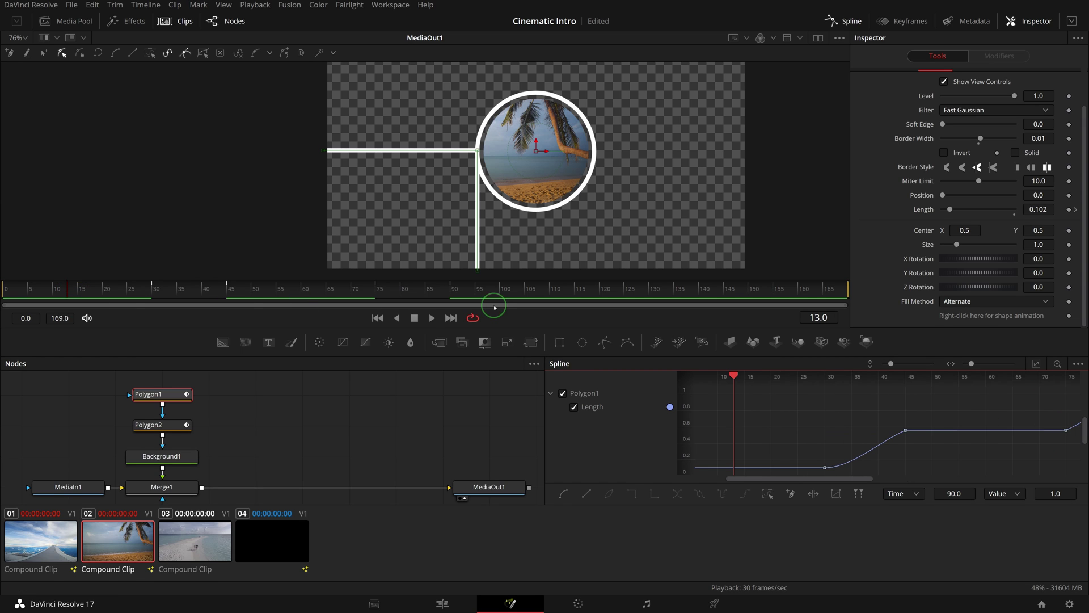
pyautogui.click(432, 318)
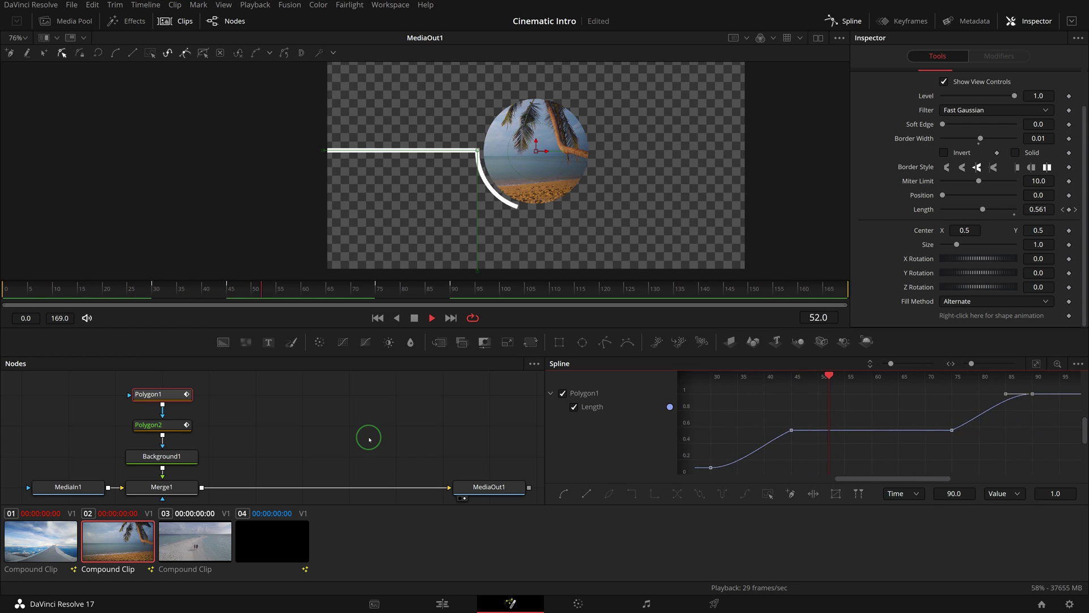
pyautogui.press('space')
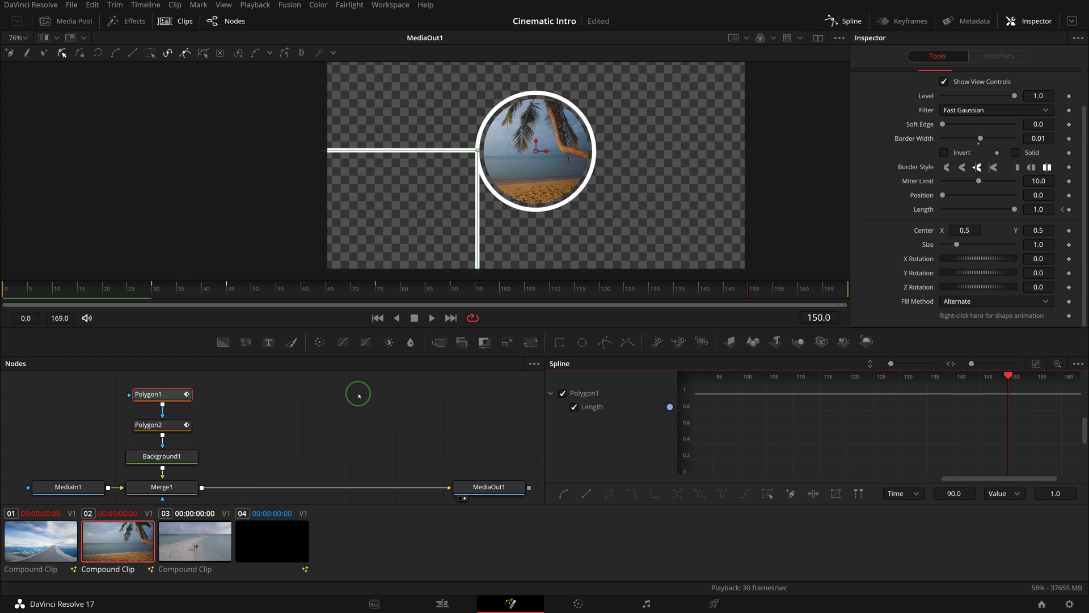
# - Copy the Polygon1, Polygon2 and Background1 nodes from the Beach composition
pyautogui.moveTo(106, 386); pyautogui.dragTo(245, 472)
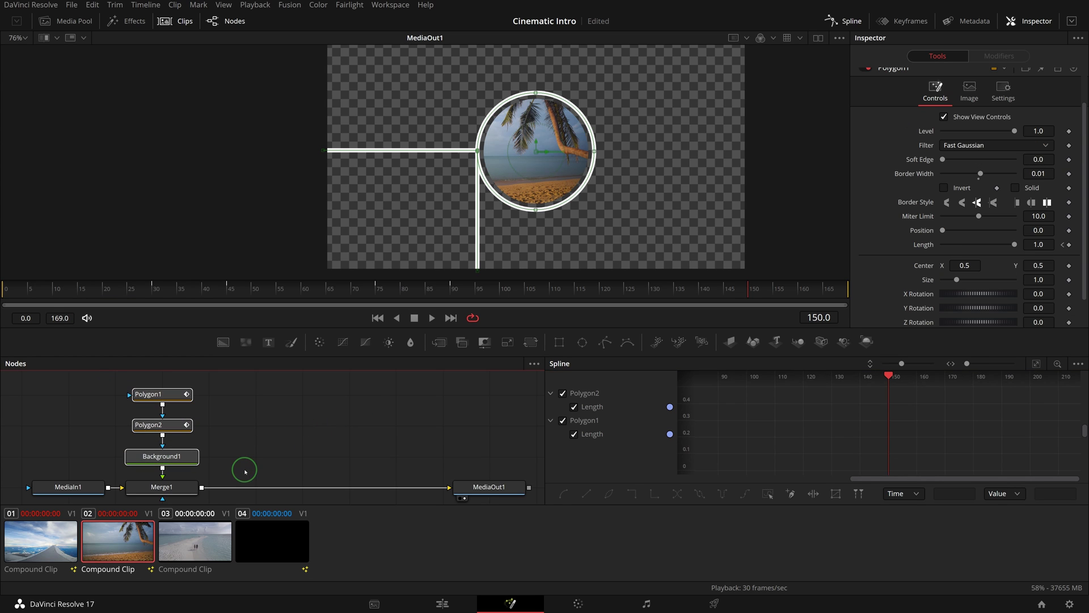
pyautogui.rightClick(187, 457)
pyautogui.click(226, 165)
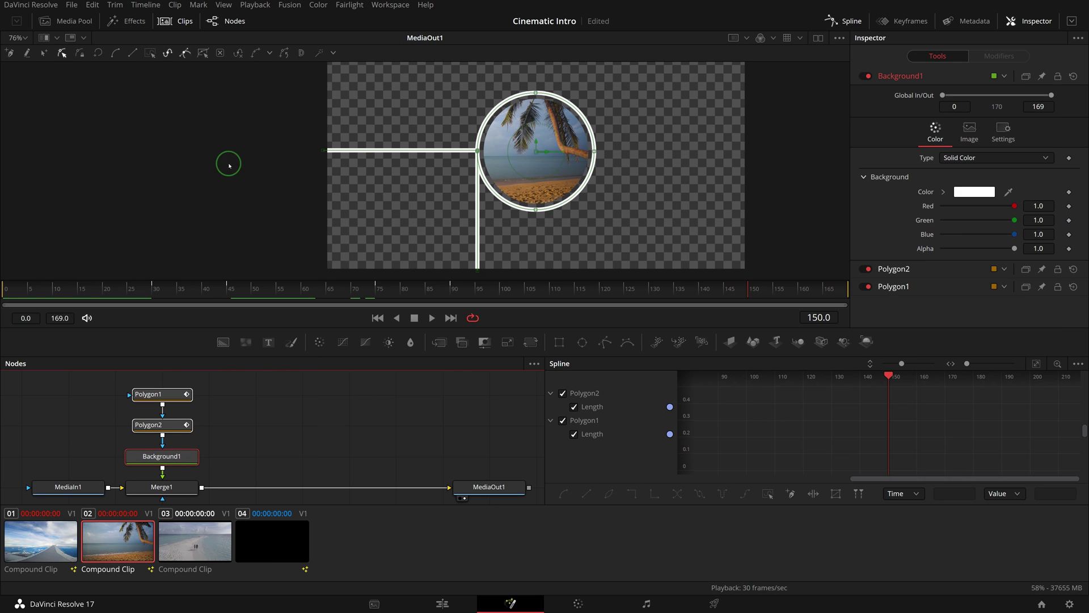
# - Paste the line nodes into the Walk comp and drop Background1 onto the MediaIn–MediaOut wire, creating Merge1
pyautogui.click(195, 538)
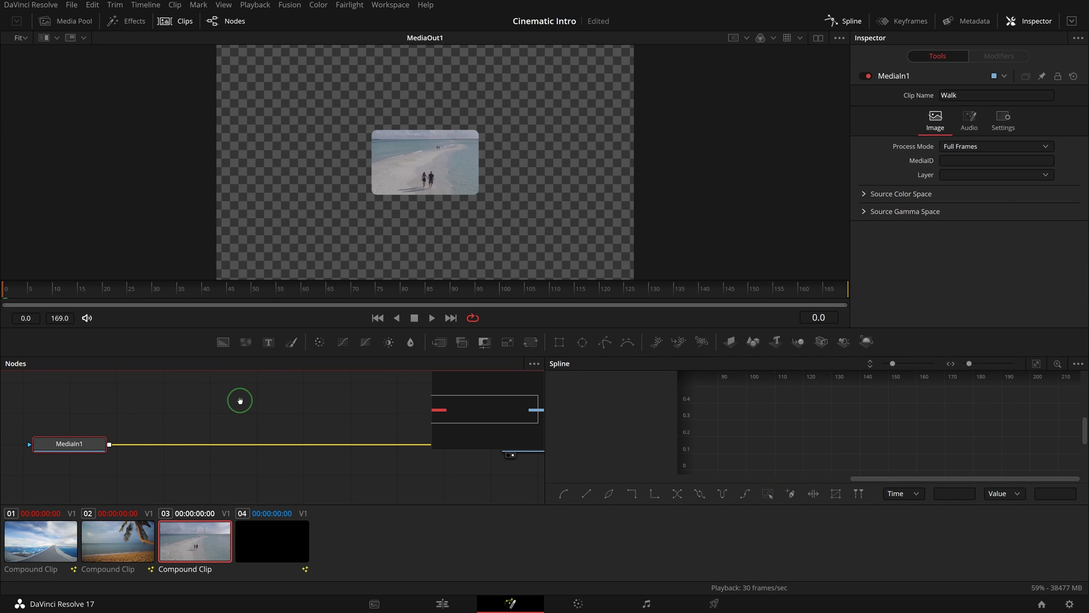
pyautogui.scroll(1, 244, 409)
pyautogui.click(462, 473)
pyautogui.scroll(-2, 238, 426)
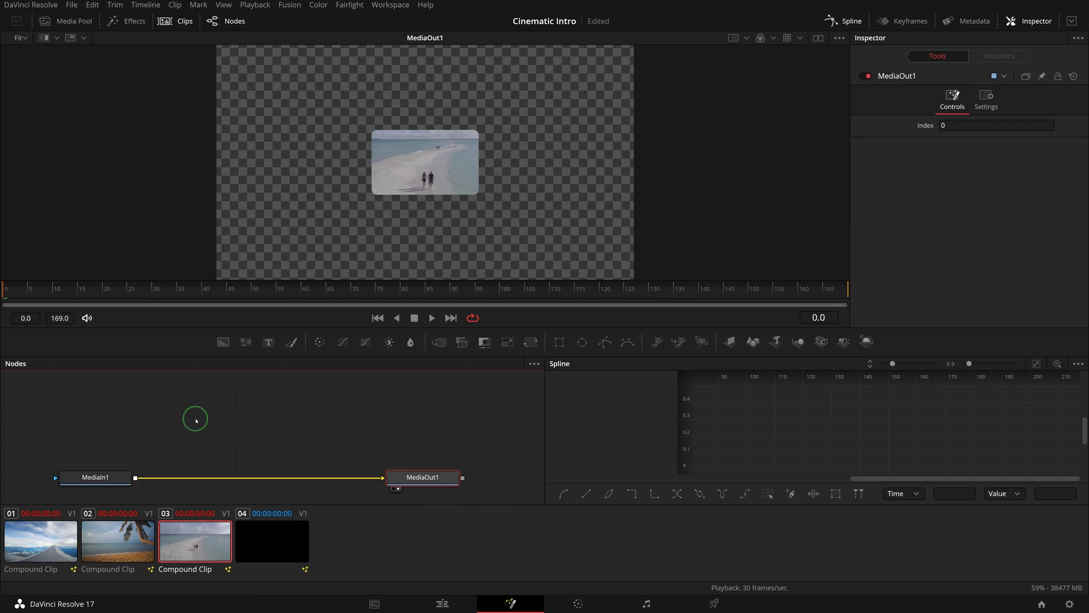
pyautogui.click(156, 399)
pyautogui.rightClick(168, 392)
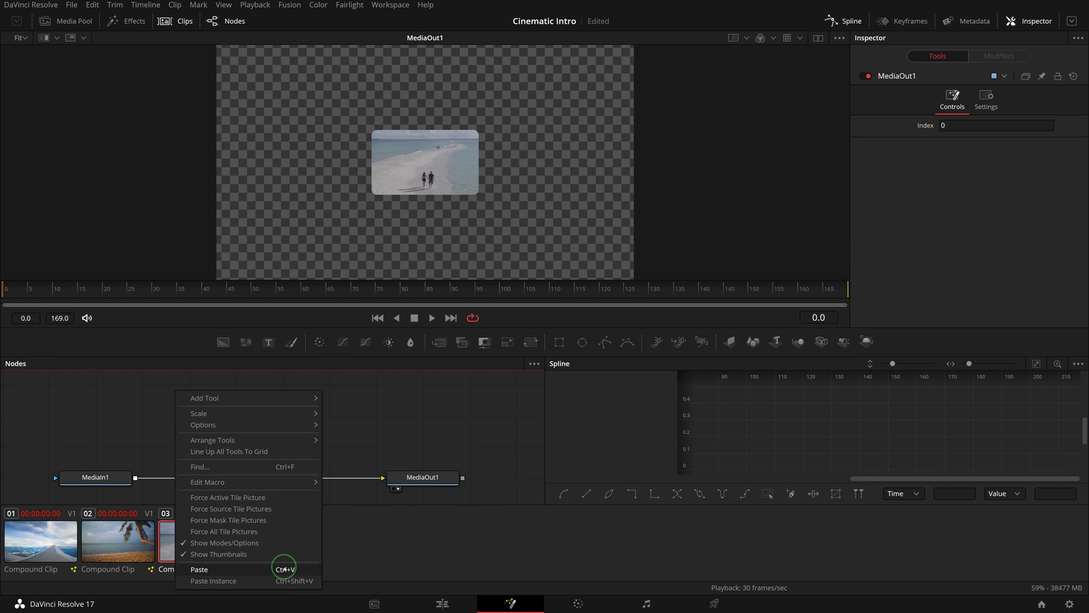
pyautogui.click(284, 565)
pyautogui.moveTo(203, 392); pyautogui.dragTo(143, 488)
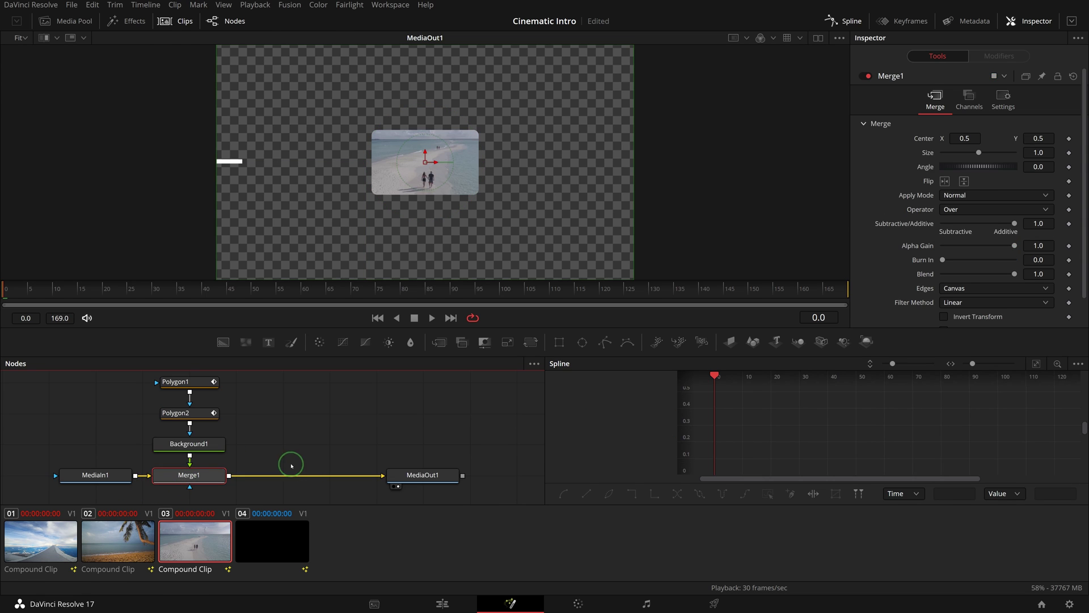
# - Delete Polygon2 and reset Polygon1's Length to a static 1.0, removing its animation
pyautogui.click(197, 421)
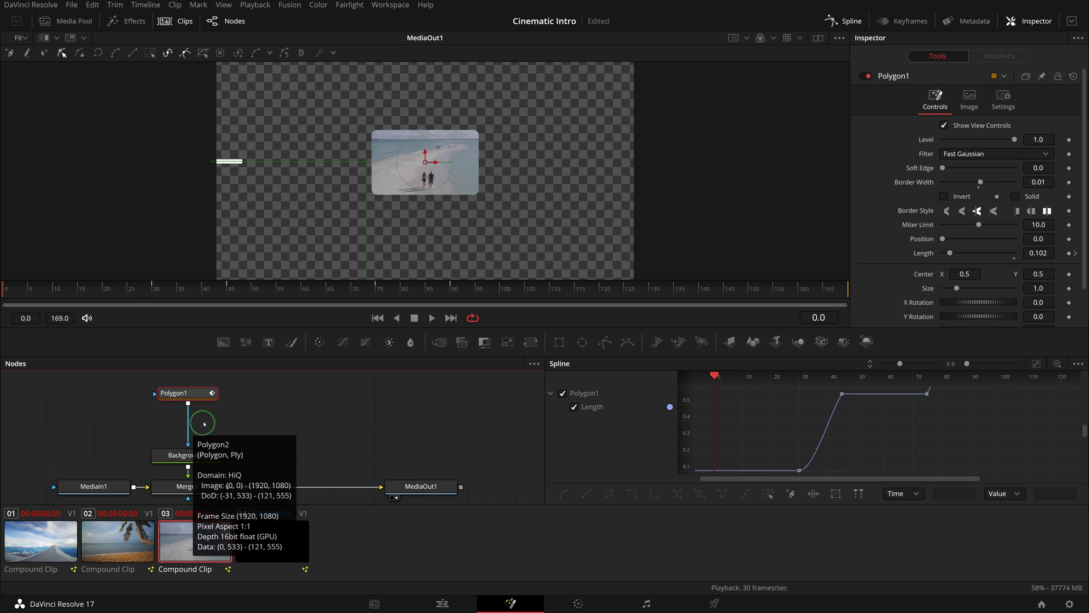
pyautogui.press('Delete')
pyautogui.moveTo(187, 393); pyautogui.dragTo(188, 407)
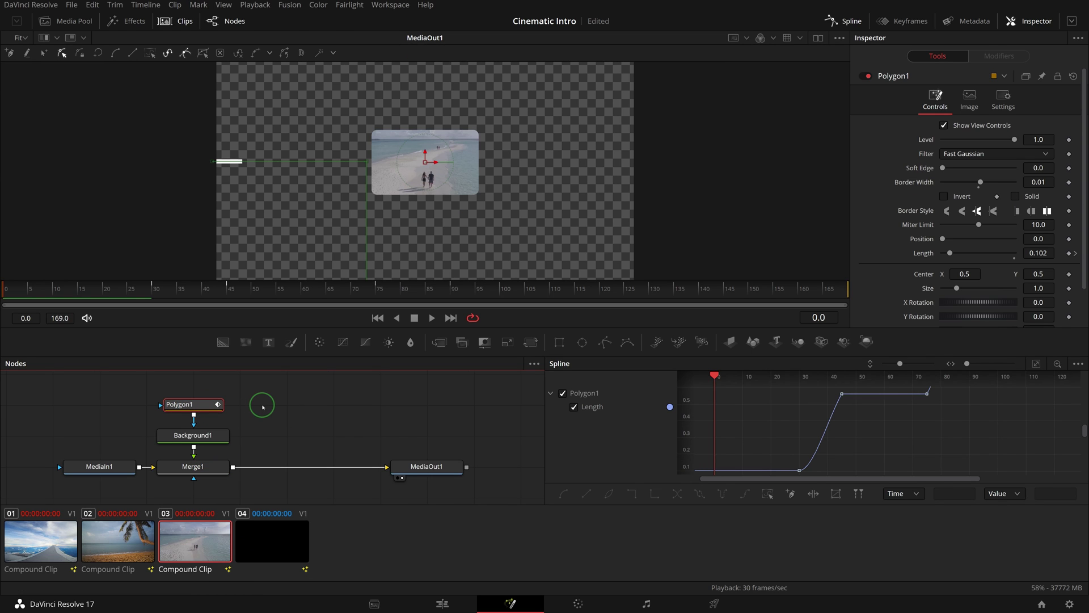
pyautogui.doubleClick(925, 253)
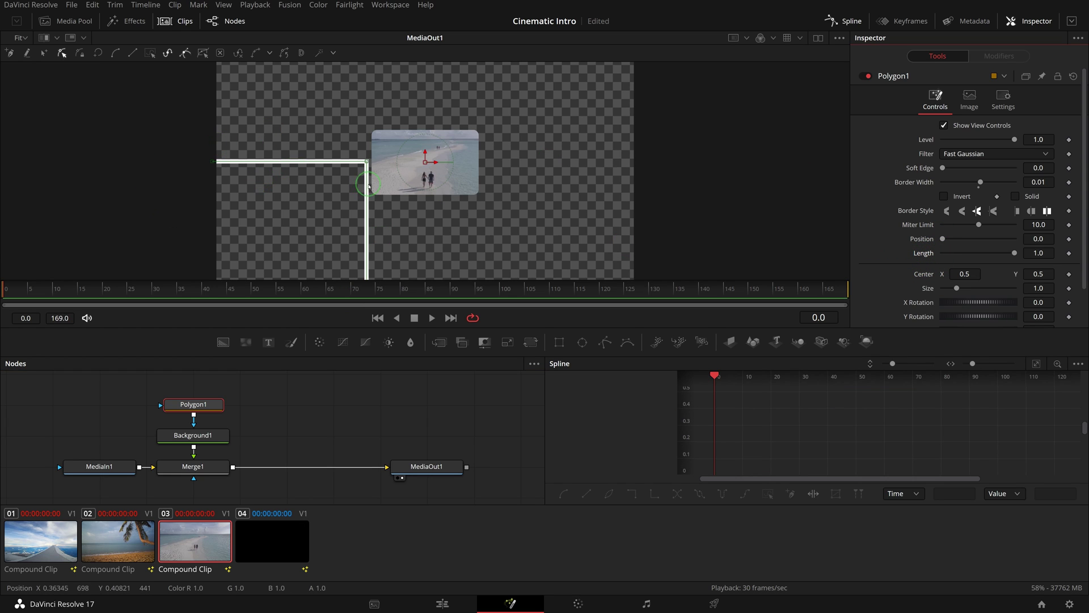
pyautogui.scroll(-1, 567, 203)
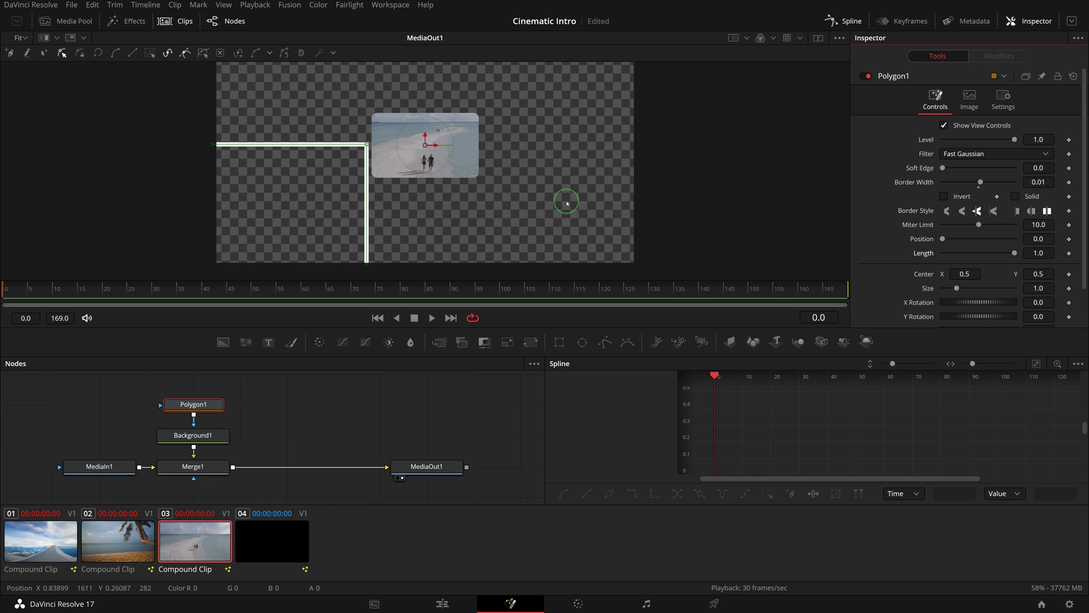
# - Move all of the old line's points straight up out of the frame
pyautogui.moveTo(187, 107); pyautogui.dragTo(384, 261)
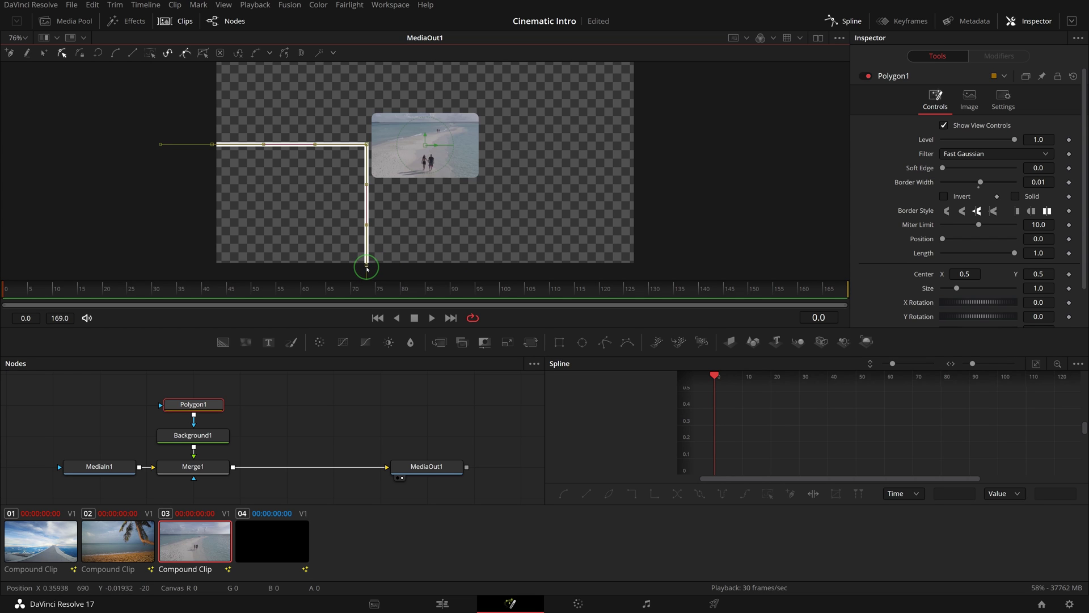
pyautogui.keyDown('shift'); pyautogui.click(368, 266); pyautogui.keyUp('shift')
pyautogui.moveTo(367, 266); pyautogui.dragTo(701, 134)
pyautogui.scroll(-3, 701, 135)
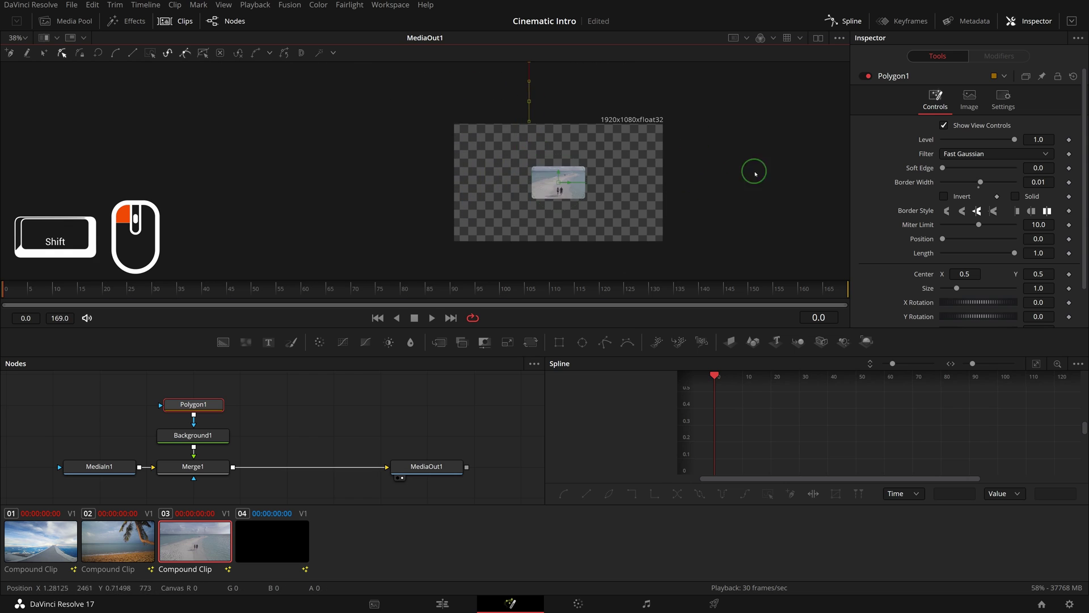
pyautogui.scroll(2, 754, 172)
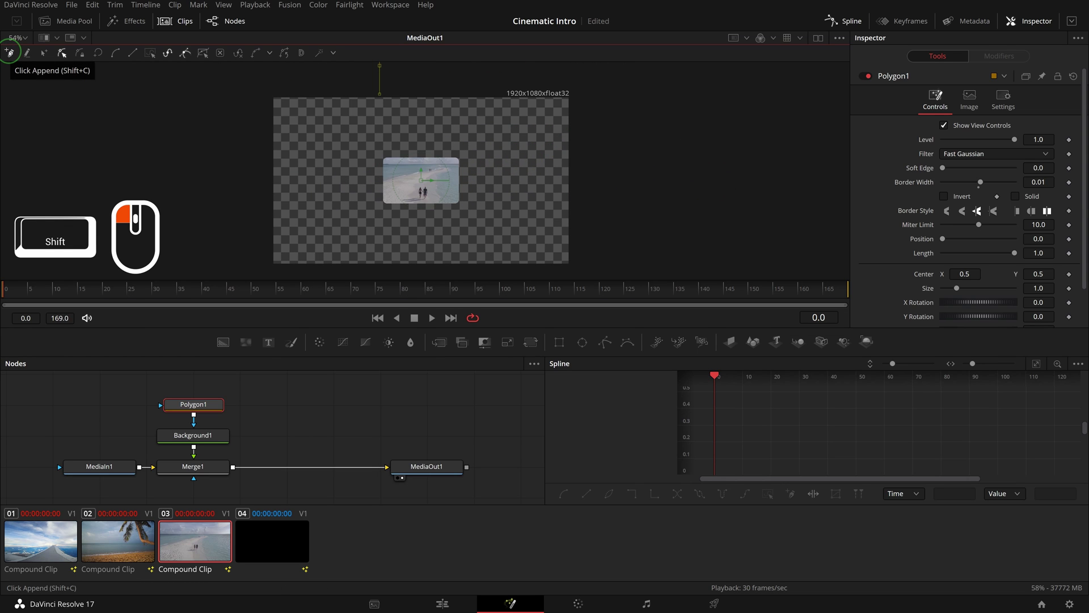
# - Append new points running down from above, along the clip's bottom, up its right side and out right
pyautogui.click(9, 52)
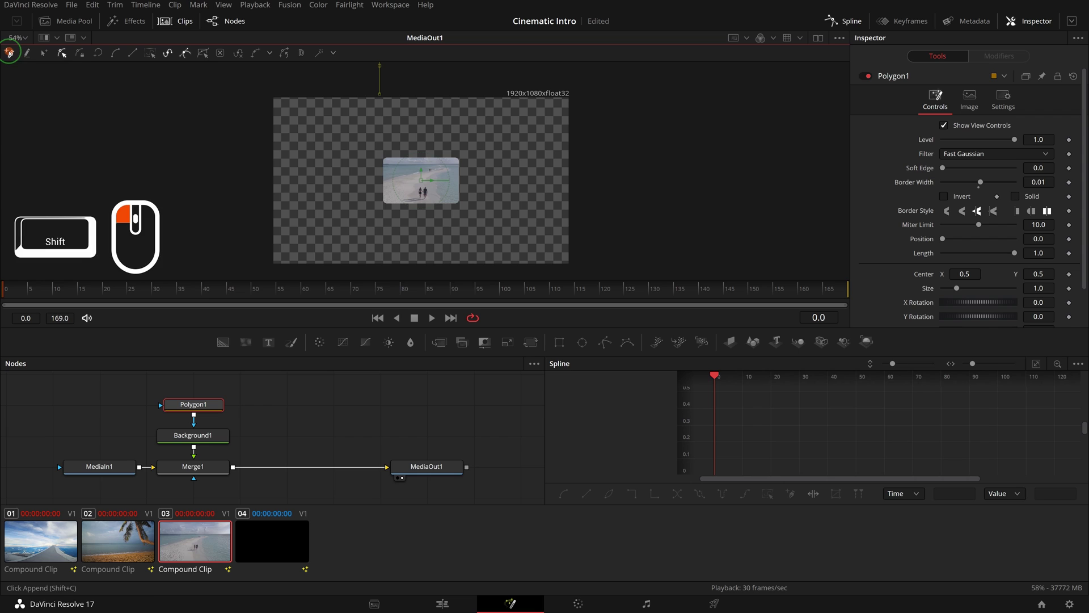
pyautogui.click(379, 88)
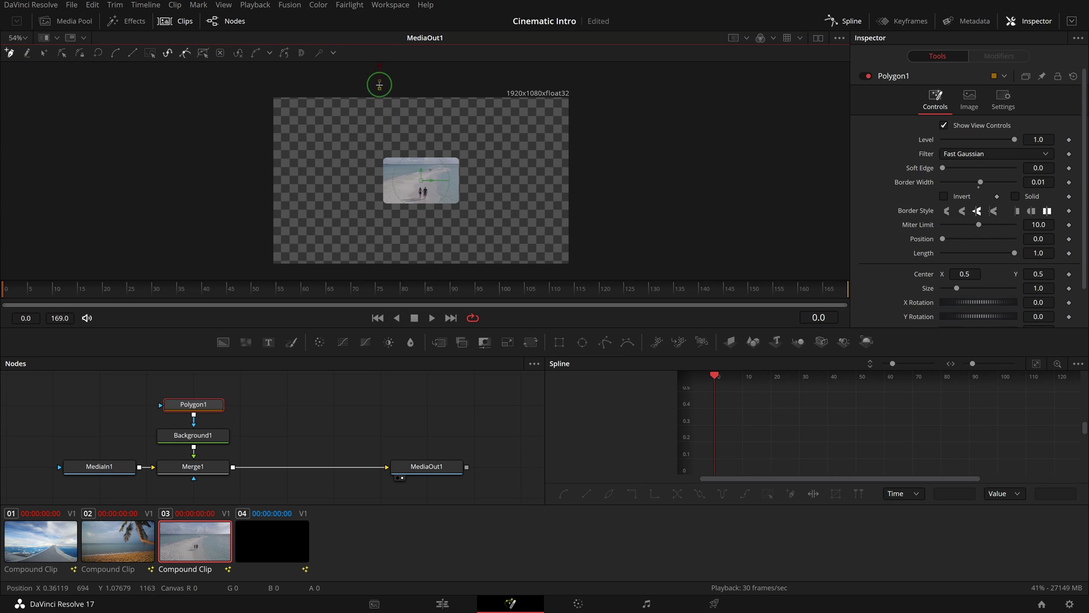
pyautogui.click(380, 206)
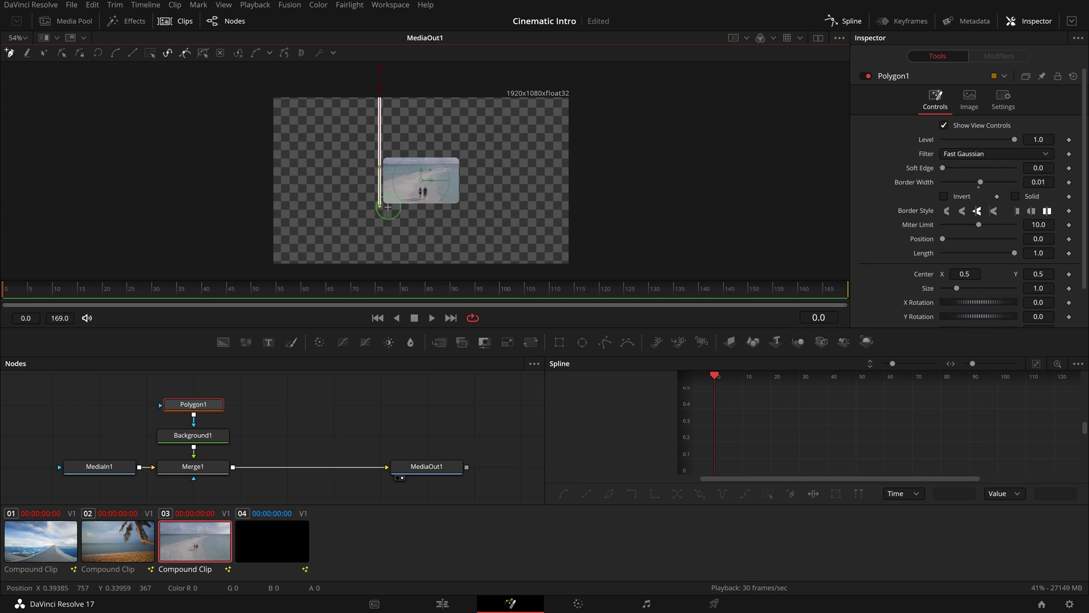
pyautogui.click(463, 206)
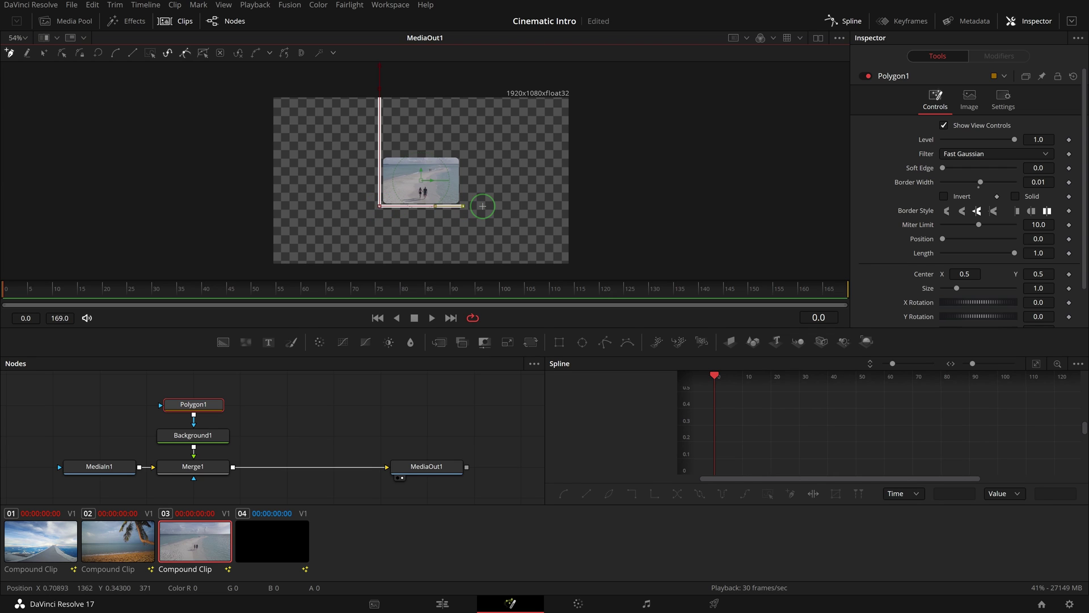
pyautogui.click(462, 172)
pyautogui.click(571, 172)
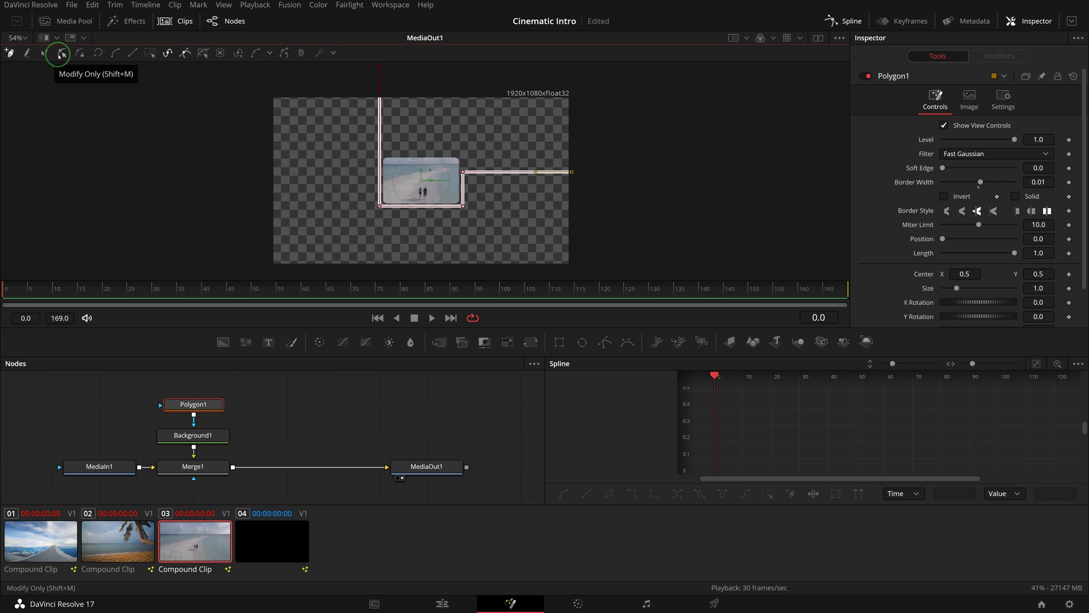
pyautogui.click(62, 54)
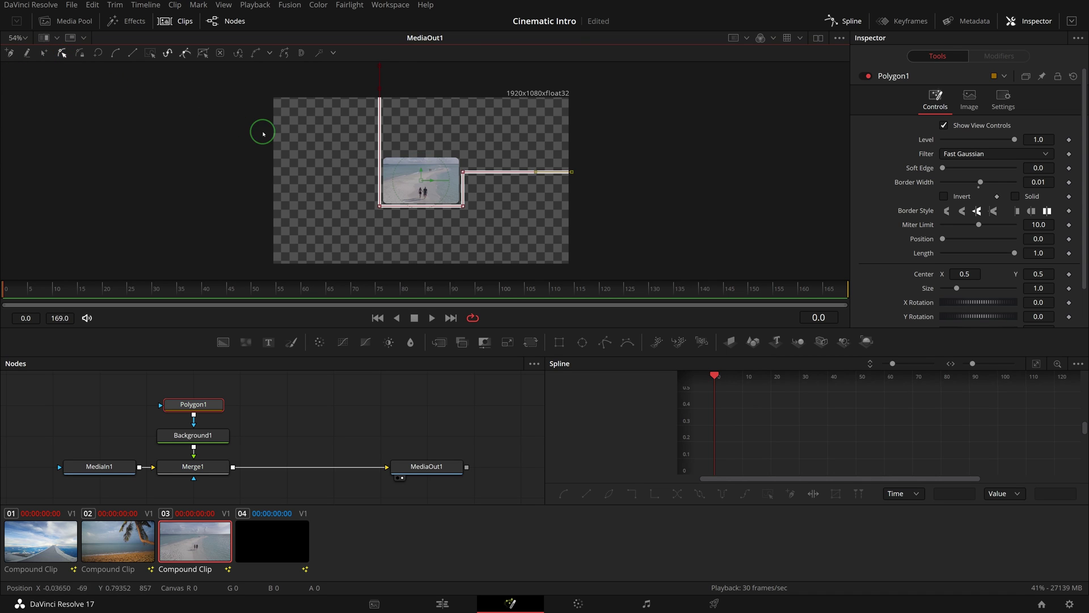
pyautogui.scroll(-2, 221, 122)
pyautogui.scroll(-2, 482, 190)
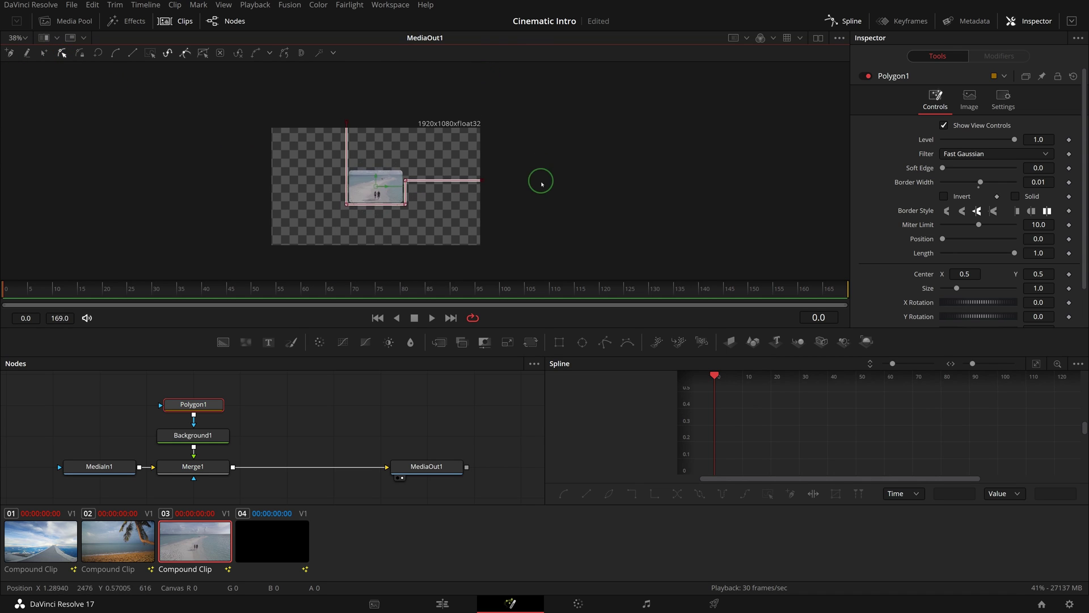
pyautogui.scroll(3, 567, 187)
# - Keyframe Length from 0.071 at frame 30 to 1.0 at frame 90 and preview the line drawing on
pyautogui.click(155, 290)
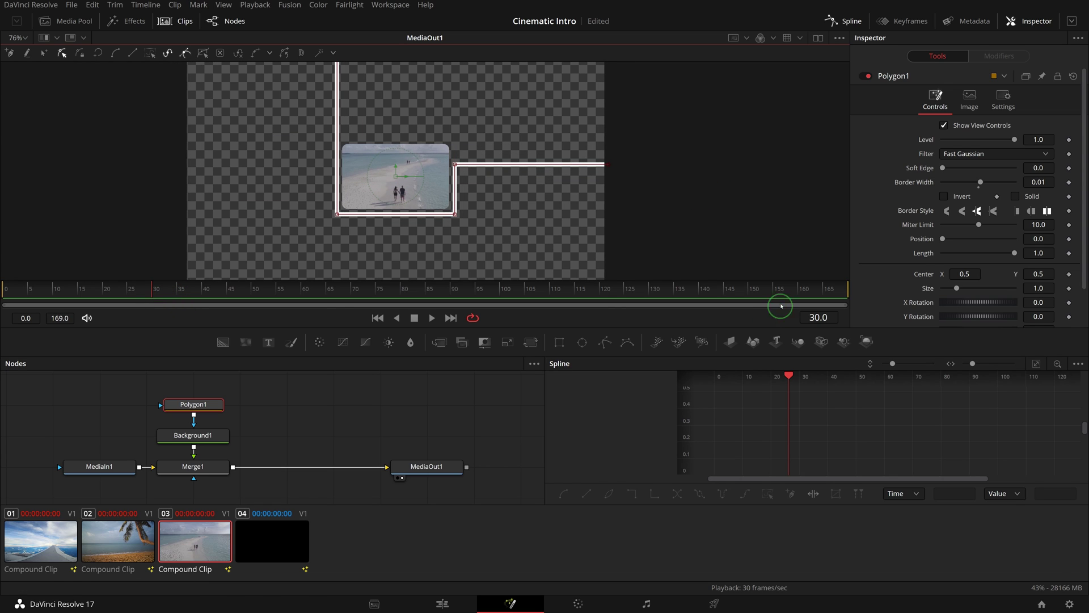
pyautogui.click(1070, 253)
pyautogui.moveTo(1014, 253); pyautogui.dragTo(948, 258)
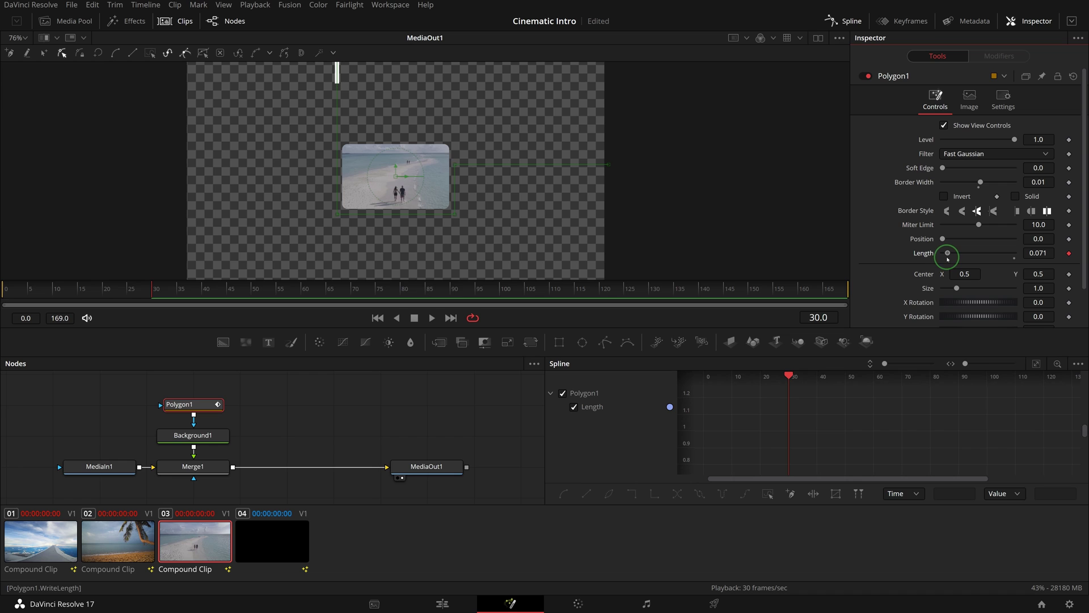
pyautogui.click(452, 292)
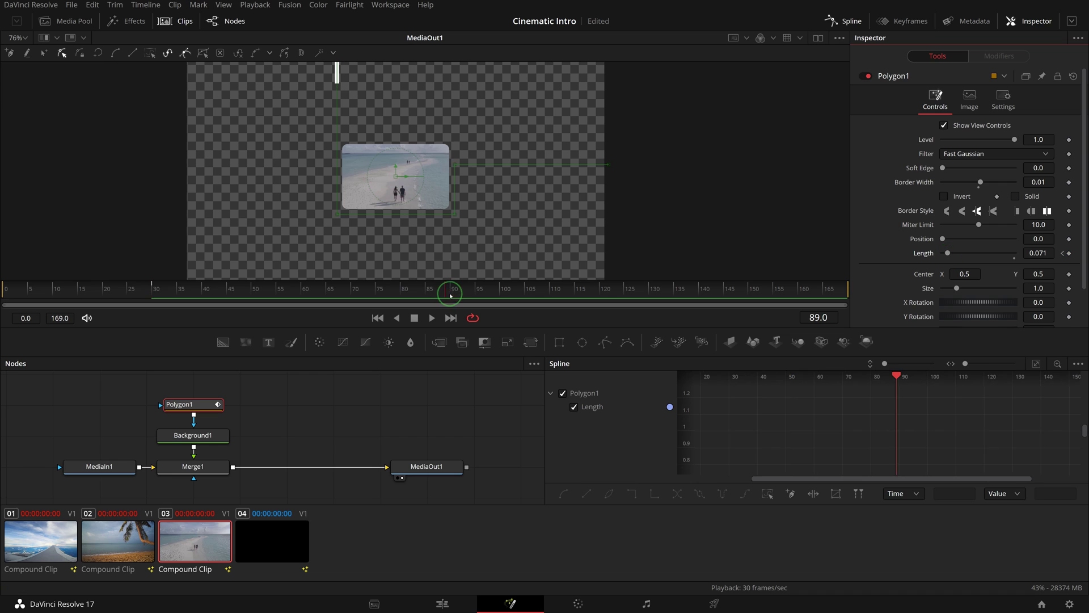
pyautogui.doubleClick(947, 254)
pyautogui.click(723, 432)
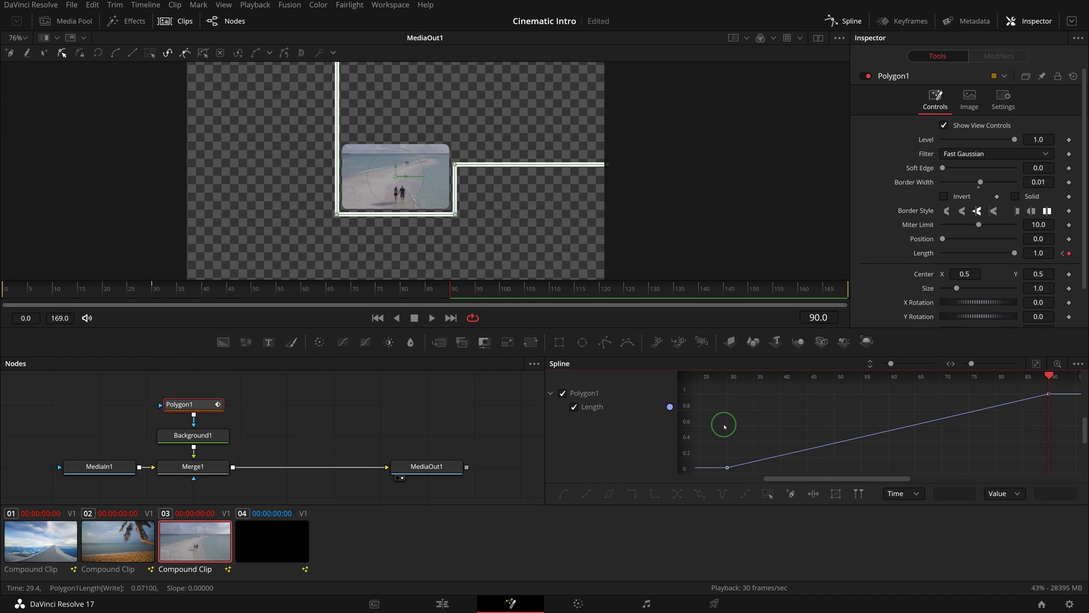
pyautogui.click(995, 467)
pyautogui.press('space')
pyautogui.moveTo(142, 384); pyautogui.dragTo(274, 450)
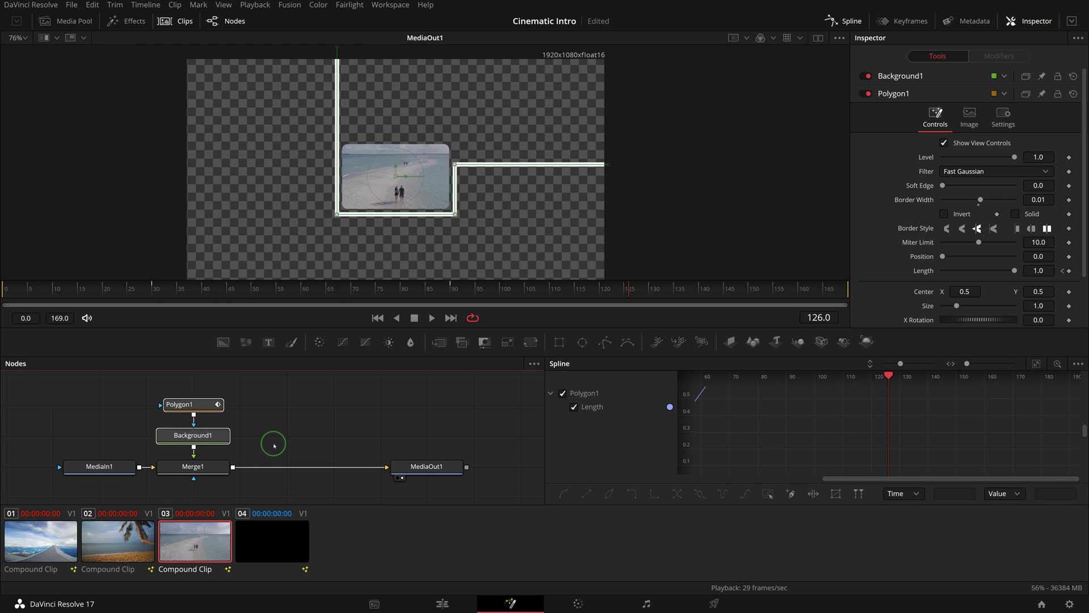
# - In the SUMMER TRIP title comp, merge the pasted line over the FlipOver title
pyautogui.click(283, 537)
pyautogui.moveTo(306, 418); pyautogui.dragTo(249, 446)
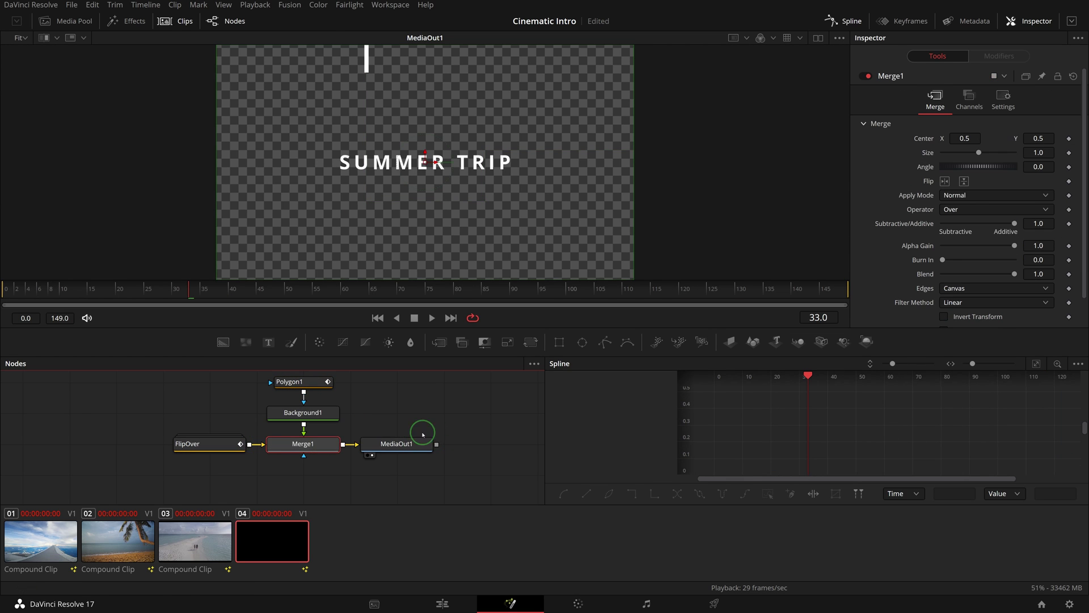
pyautogui.moveTo(398, 444); pyautogui.dragTo(444, 444)
# - Reshape the line into a Z under SUMMER TRIP and animate its Length to 1.0 at frame 60
pyautogui.click(304, 382)
pyautogui.moveTo(644, 179); pyautogui.dragTo(434, 178)
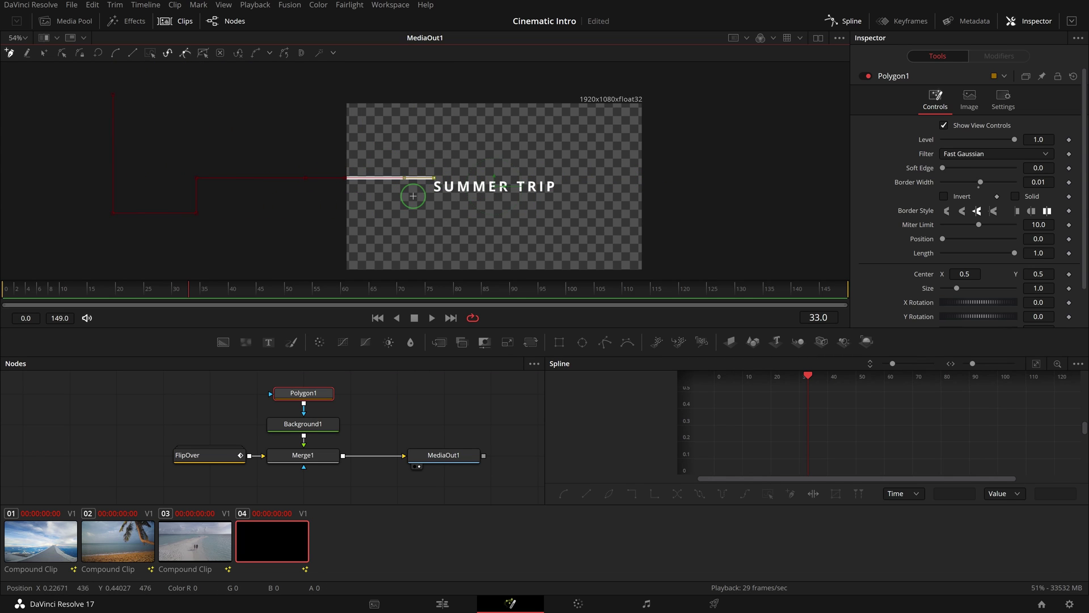
pyautogui.click(413, 196)
pyautogui.click(566, 197)
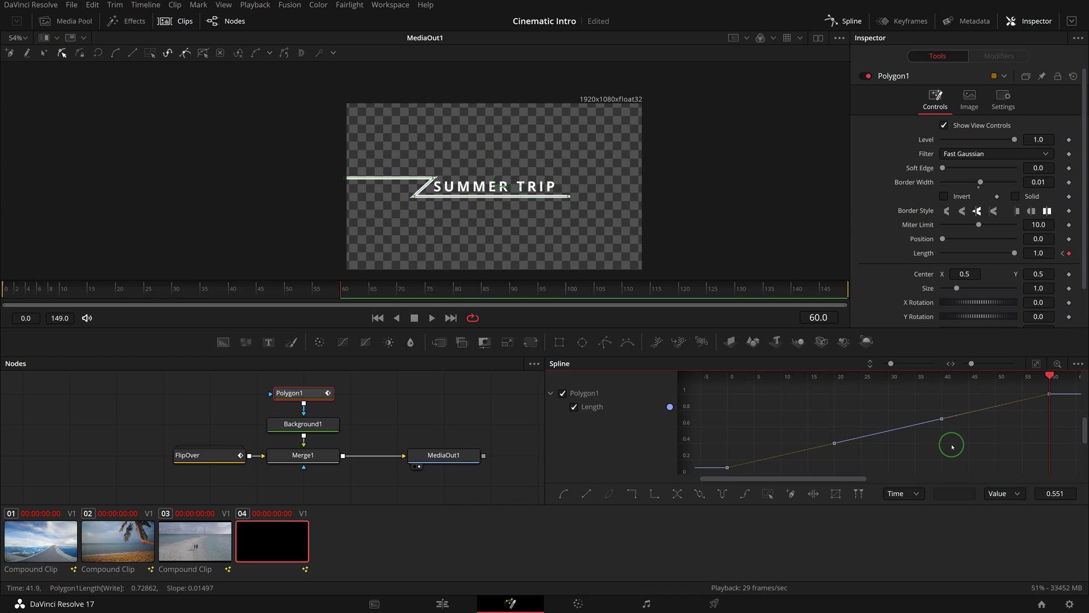
pyautogui.hotkey('ctrl', 'a')
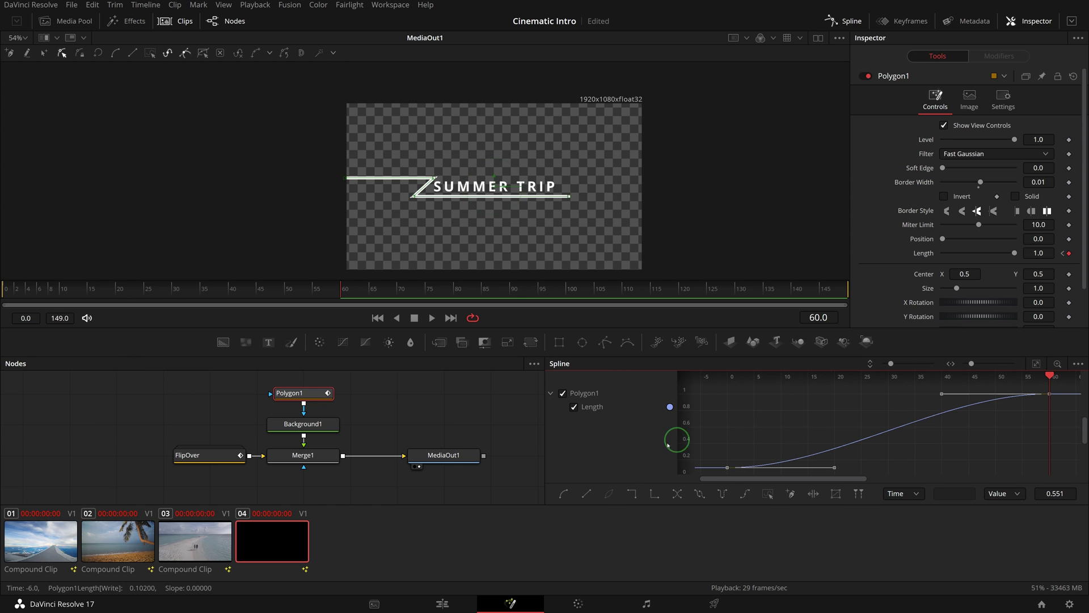
# - Back on the edit timeline, trim one second off the end of the Flight clip
pyautogui.click(442, 602)
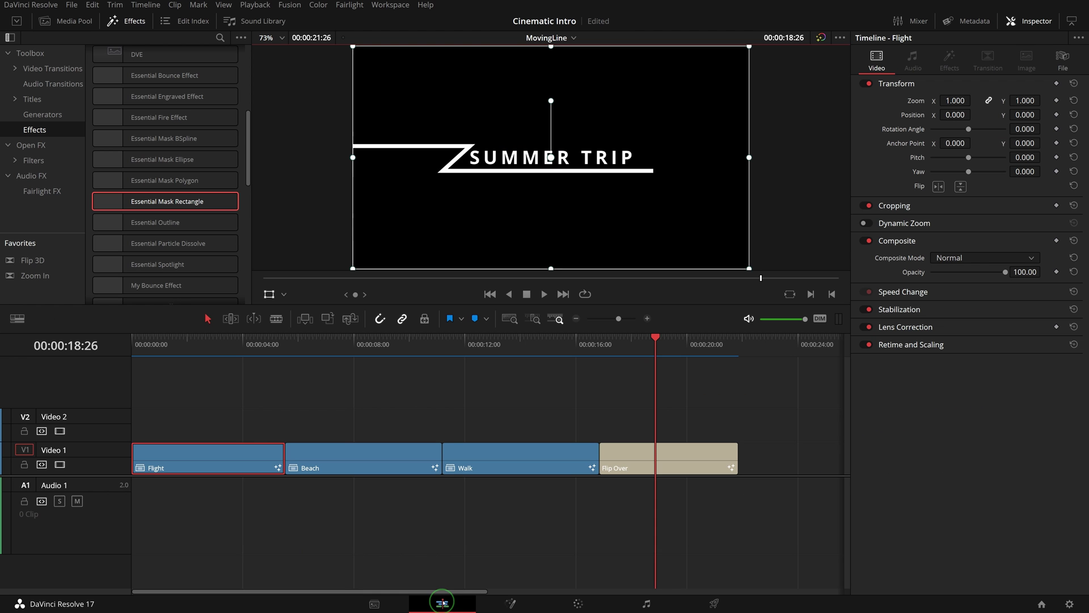
pyautogui.click(179, 347)
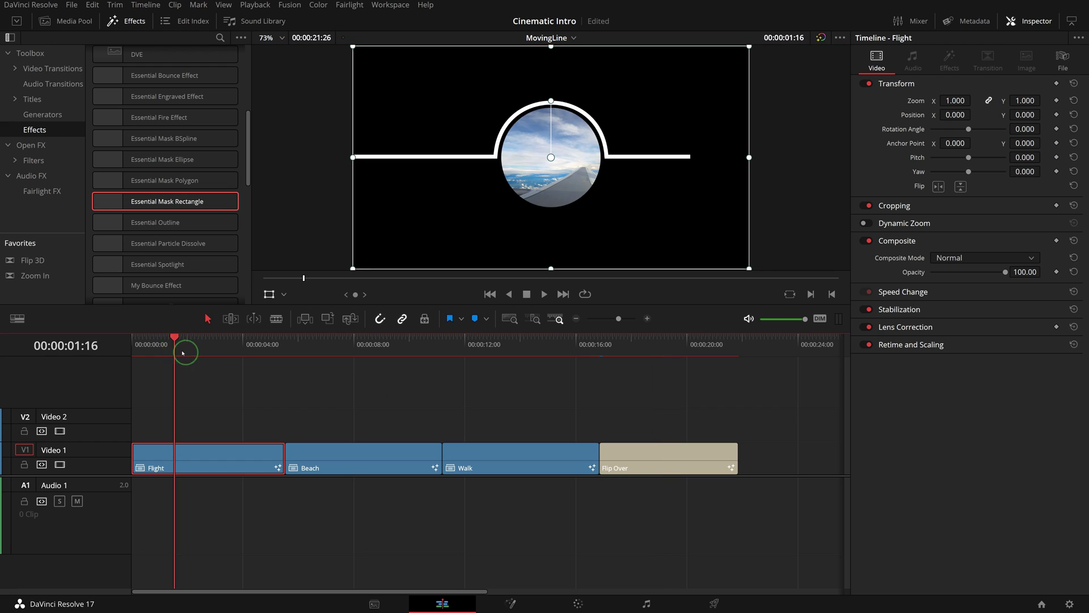
pyautogui.moveTo(172, 339); pyautogui.dragTo(185, 344)
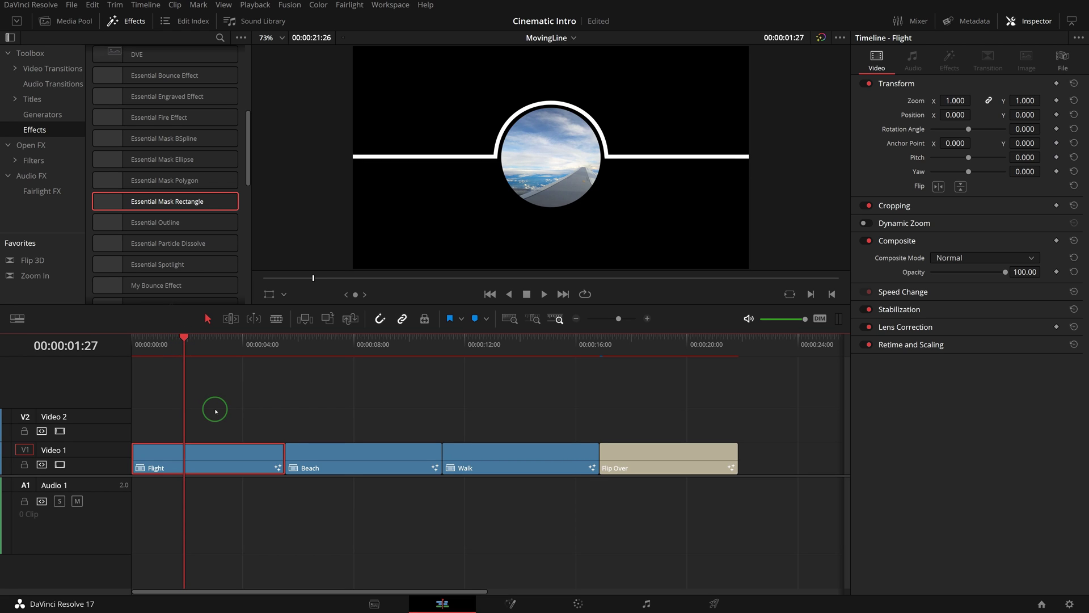
pyautogui.hotkey('shift', 'Right')
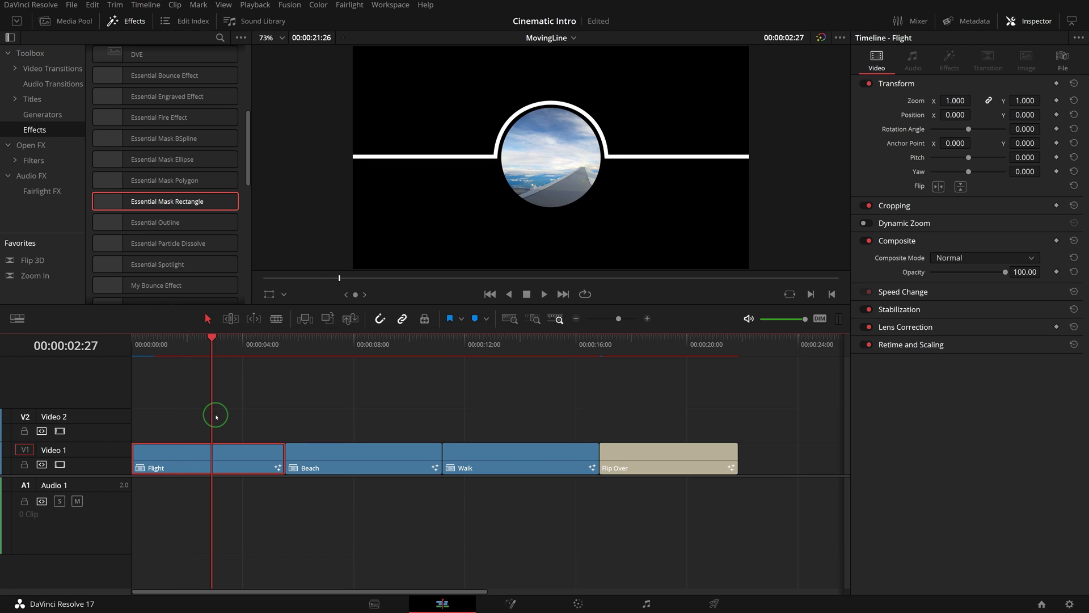
pyautogui.click(269, 451)
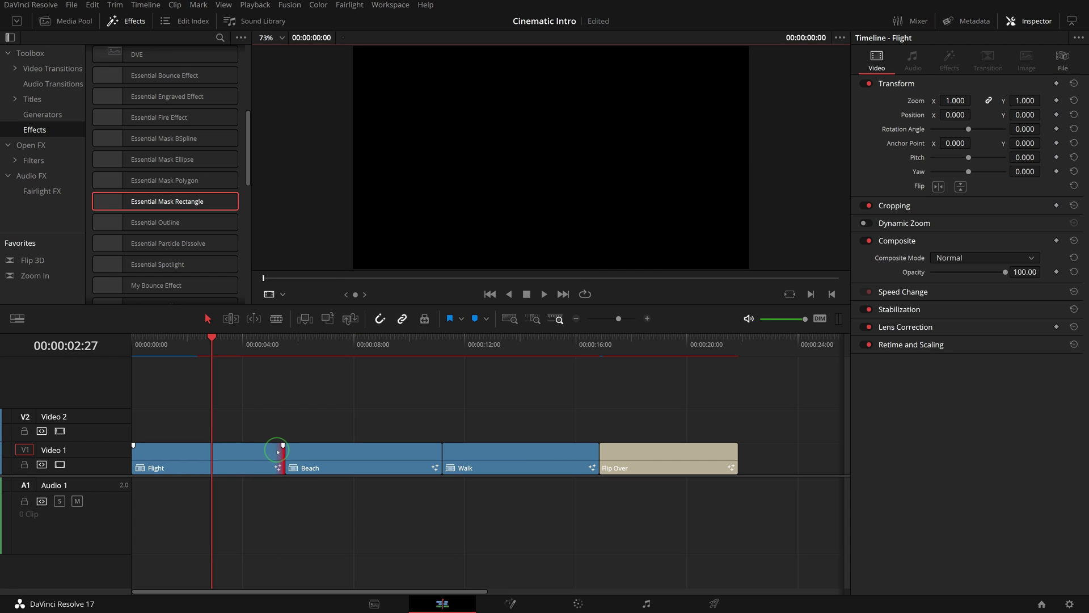
pyautogui.moveTo(281, 449); pyautogui.dragTo(212, 450)
# - Trim one second off Beach's start and slide Beach left against Flight
pyautogui.press('Down')
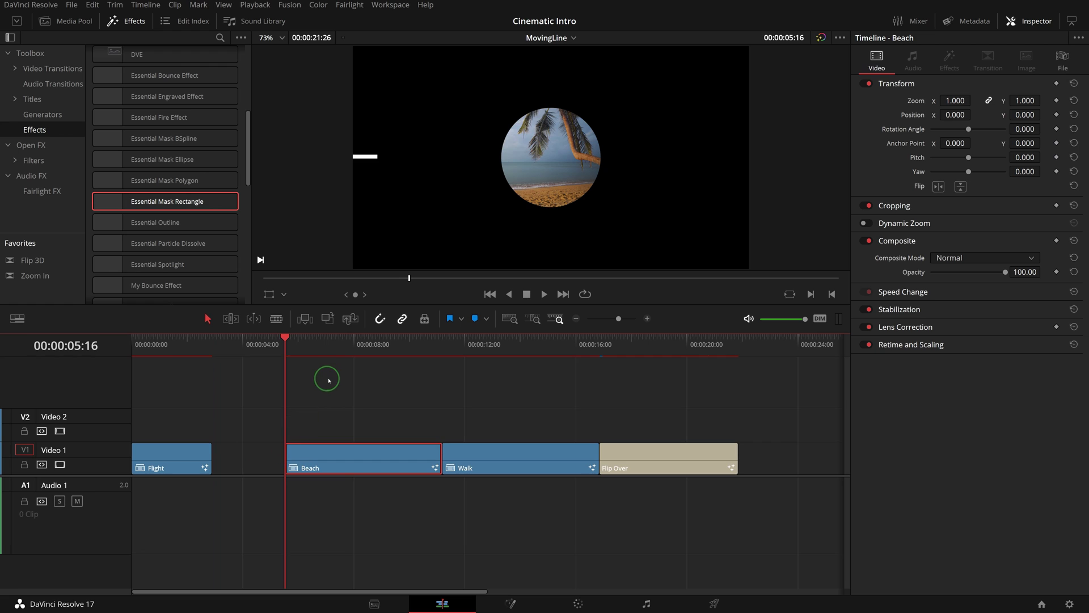
pyautogui.hotkey('shift', 'Right')
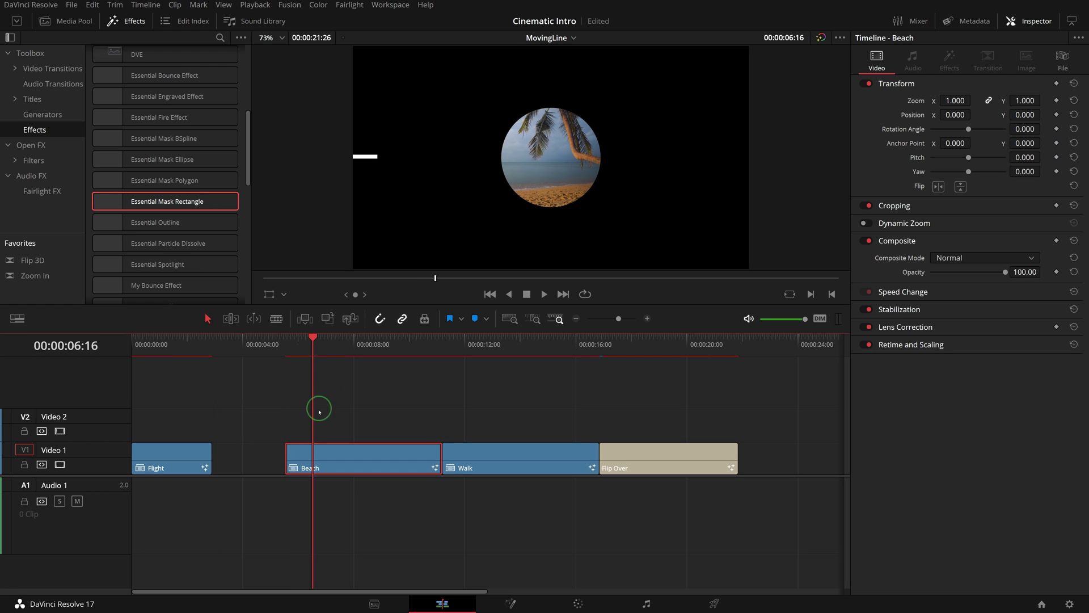
pyautogui.moveTo(290, 454); pyautogui.dragTo(260, 453)
pyautogui.click(183, 345)
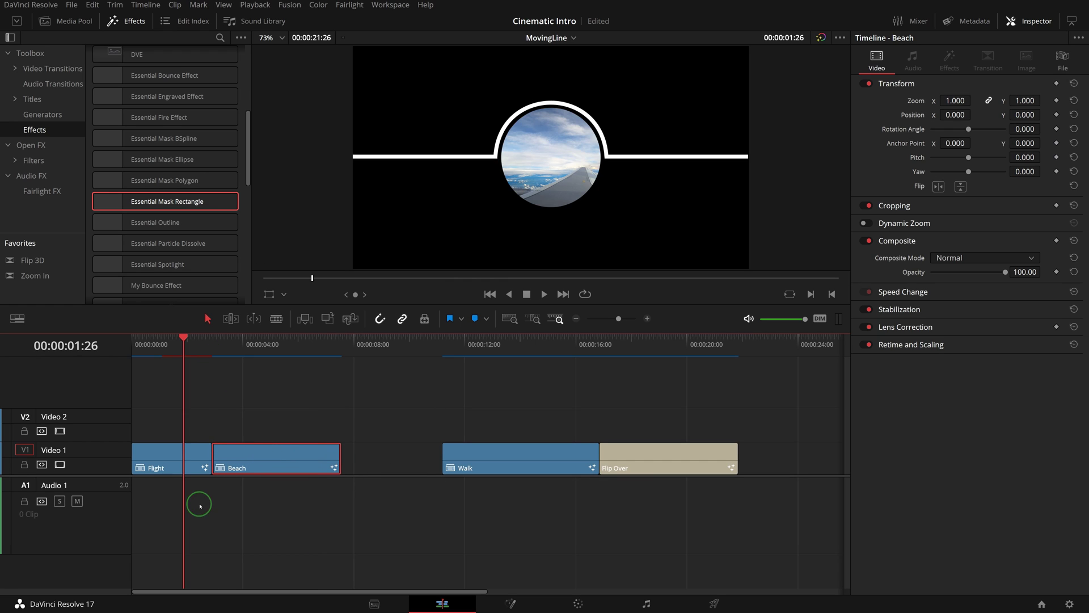
# - Add a 2-second transition at the Flight–Beach cut
pyautogui.click(213, 456)
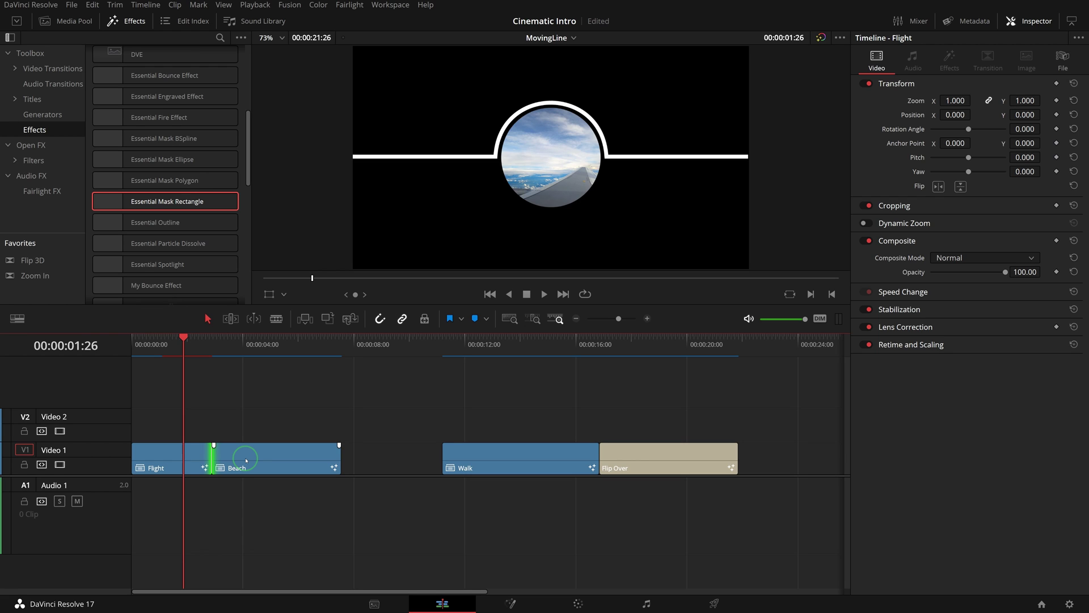
pyautogui.hotkey('ctrl', 't')
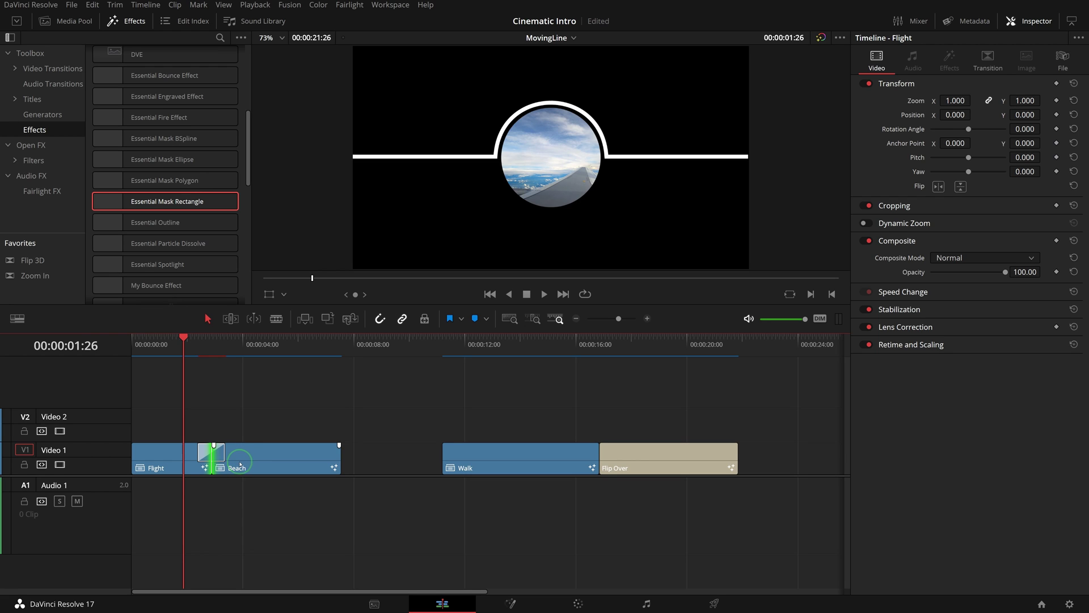
pyautogui.moveTo(224, 448); pyautogui.dragTo(240, 447)
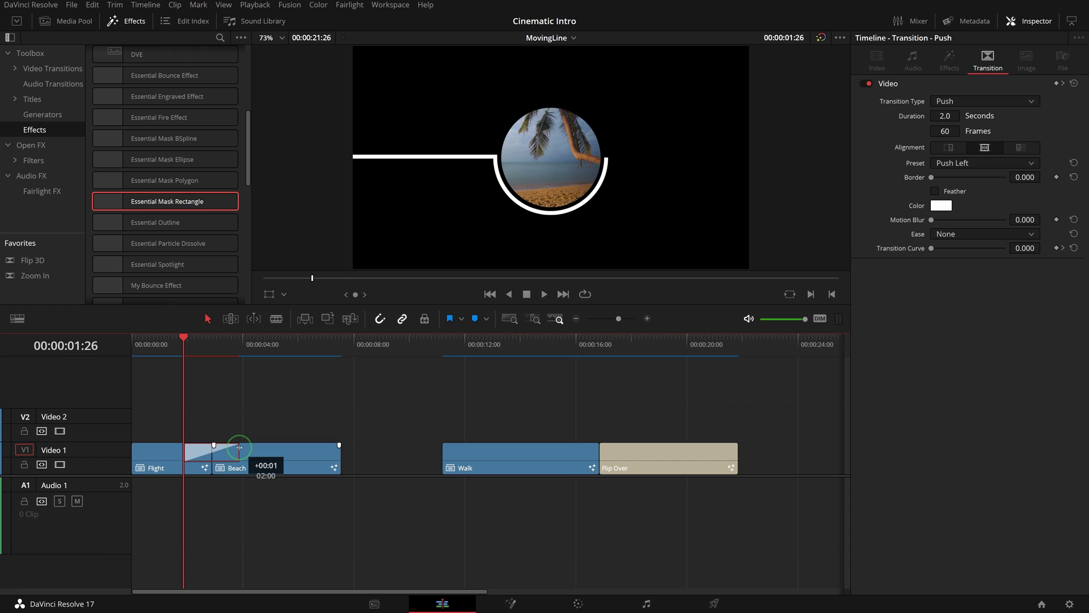
pyautogui.moveTo(1031, 101); pyautogui.dragTo(990, 203)
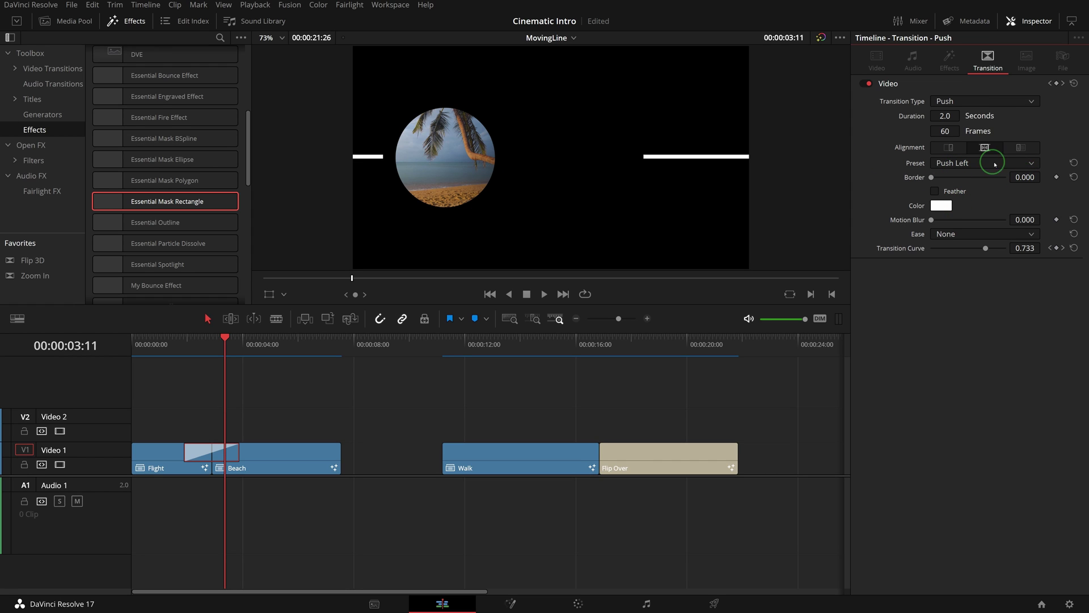
# - Set the transition's Preset to Push Right and its Ease to In & Out
pyautogui.click(993, 163)
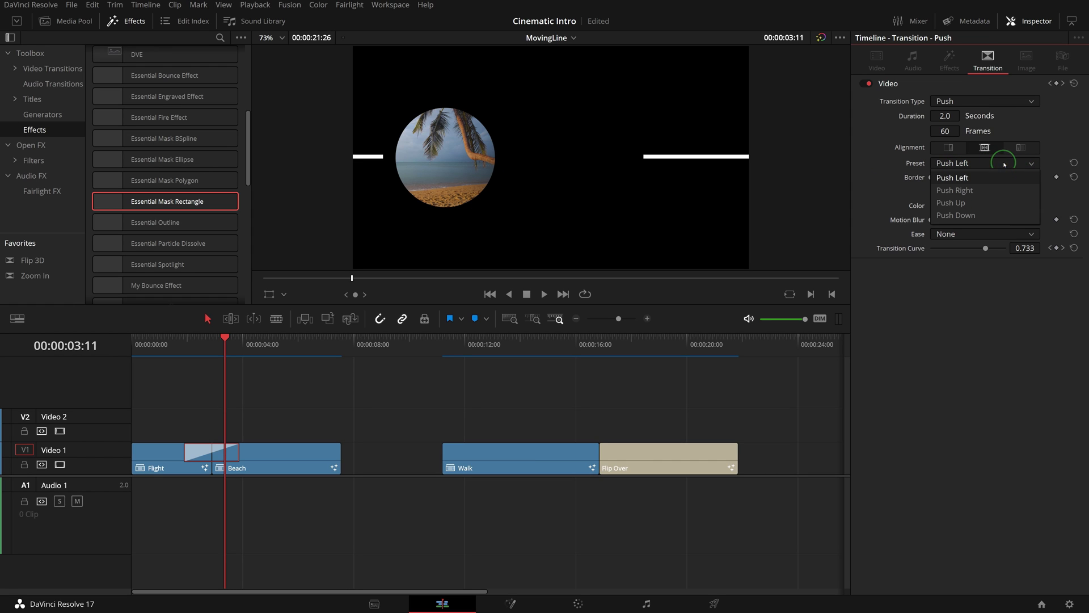
pyautogui.click(977, 194)
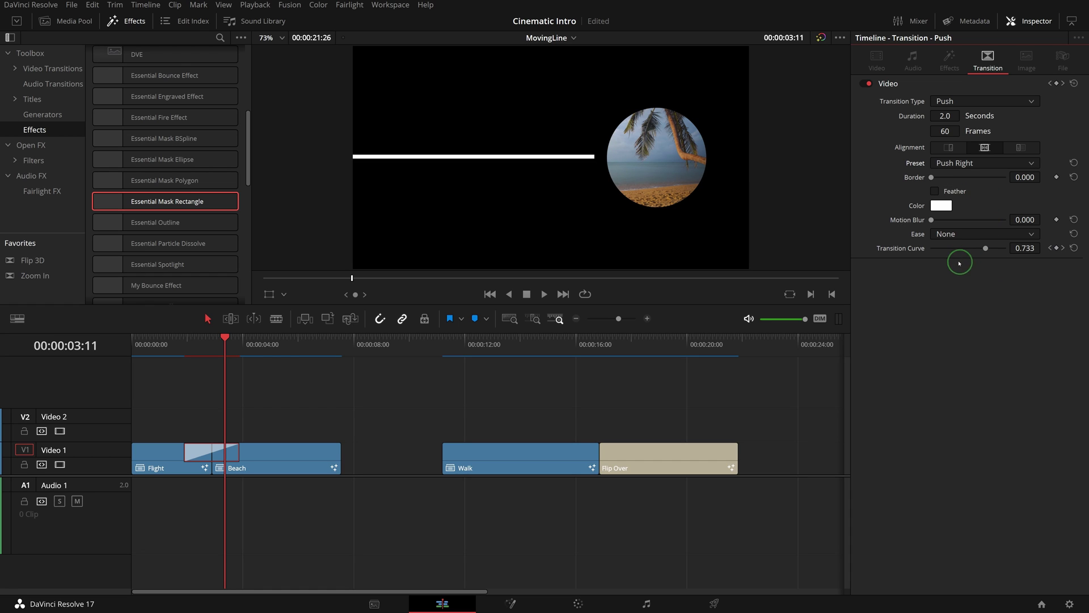
pyautogui.click(972, 235)
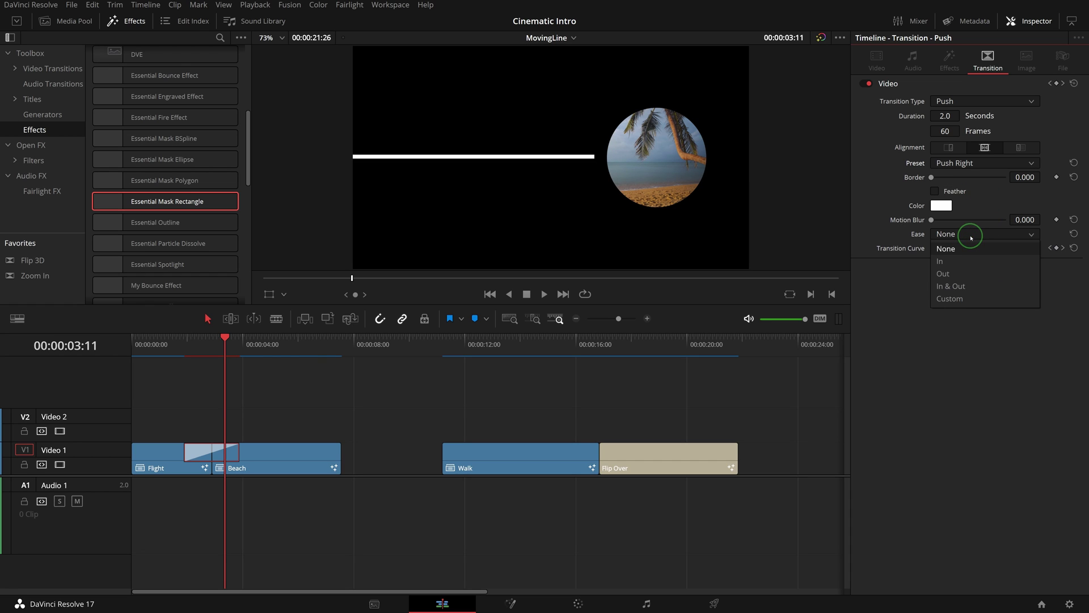
pyautogui.click(963, 286)
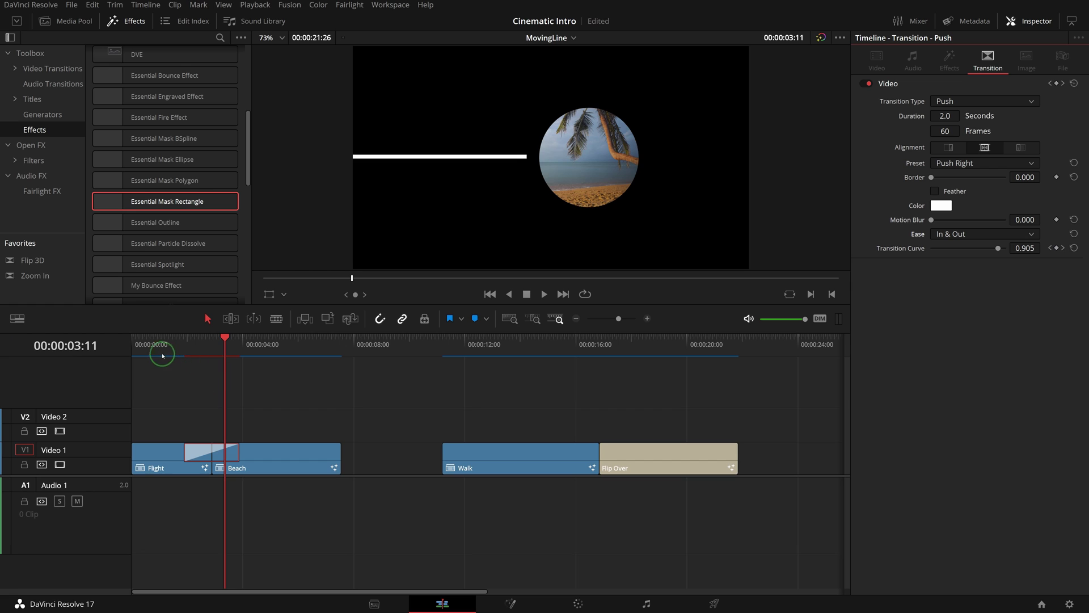
pyautogui.press('space')
# - Trim Beach's end and one second off Walk's start, placing Walk right after Beach
pyautogui.moveTo(338, 448); pyautogui.dragTo(292, 454)
pyautogui.press('Down')
pyautogui.hotkey('shift', 'Right')
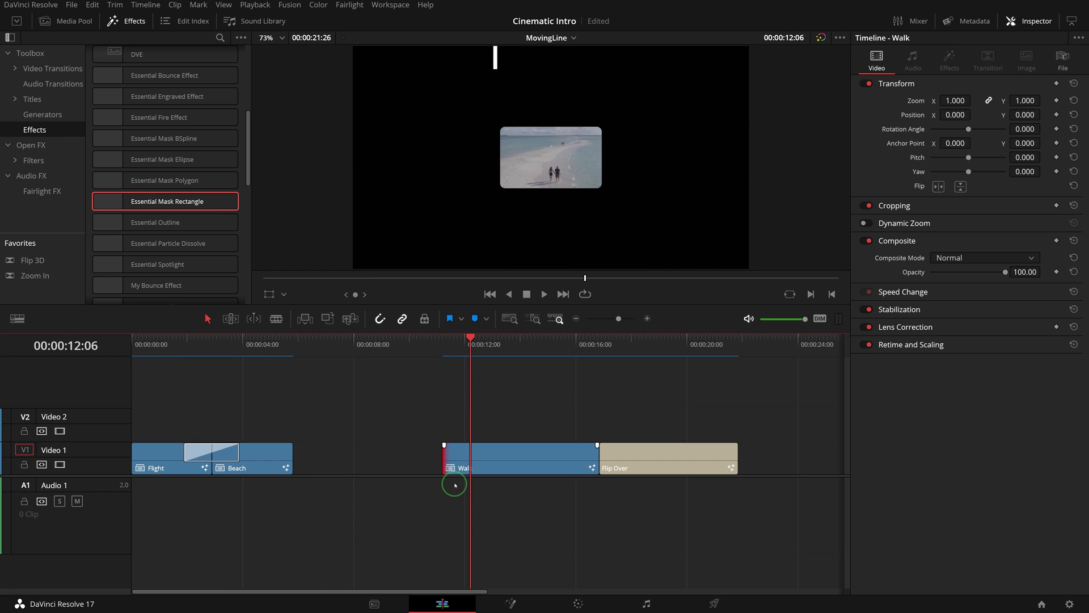
pyautogui.moveTo(447, 456); pyautogui.dragTo(318, 449)
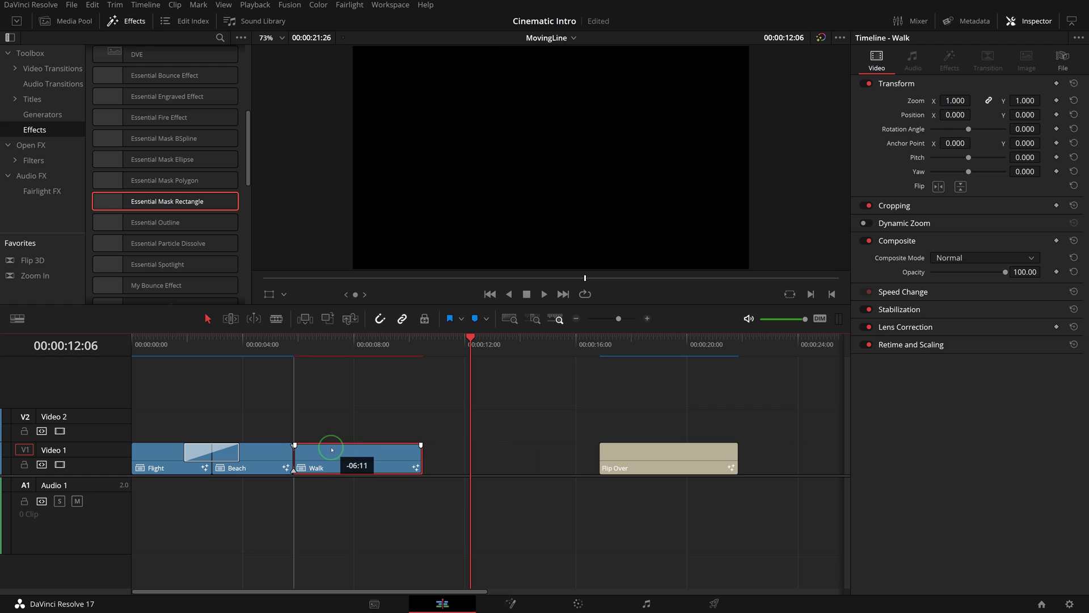
# - Copy the Push transition onto the Beach–Walk cut and set its Preset to Push Up
pyautogui.click(214, 453)
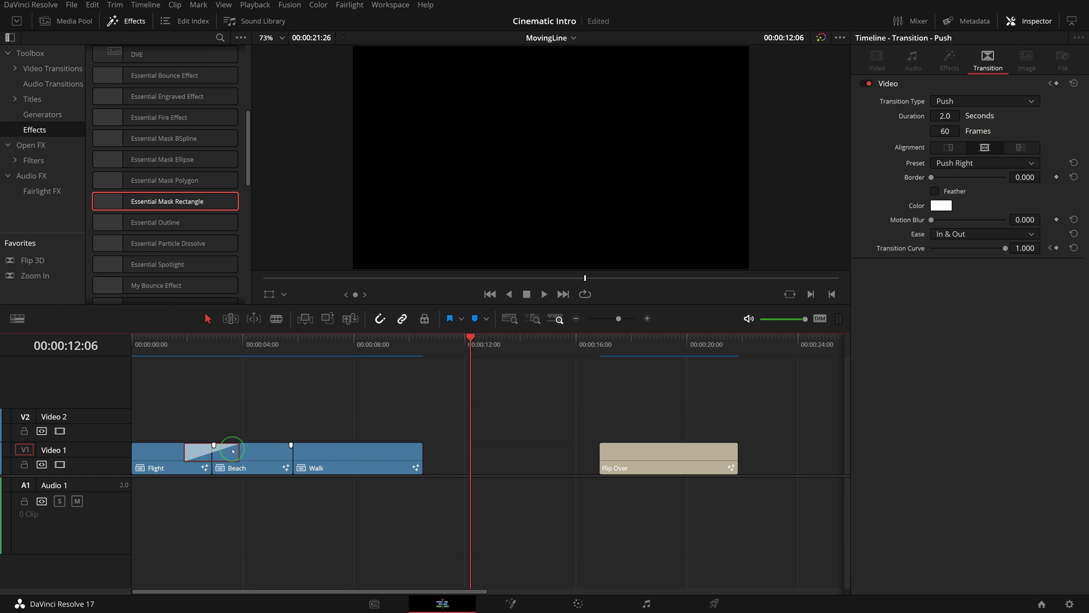
pyautogui.moveTo(263, 451); pyautogui.dragTo(285, 451)
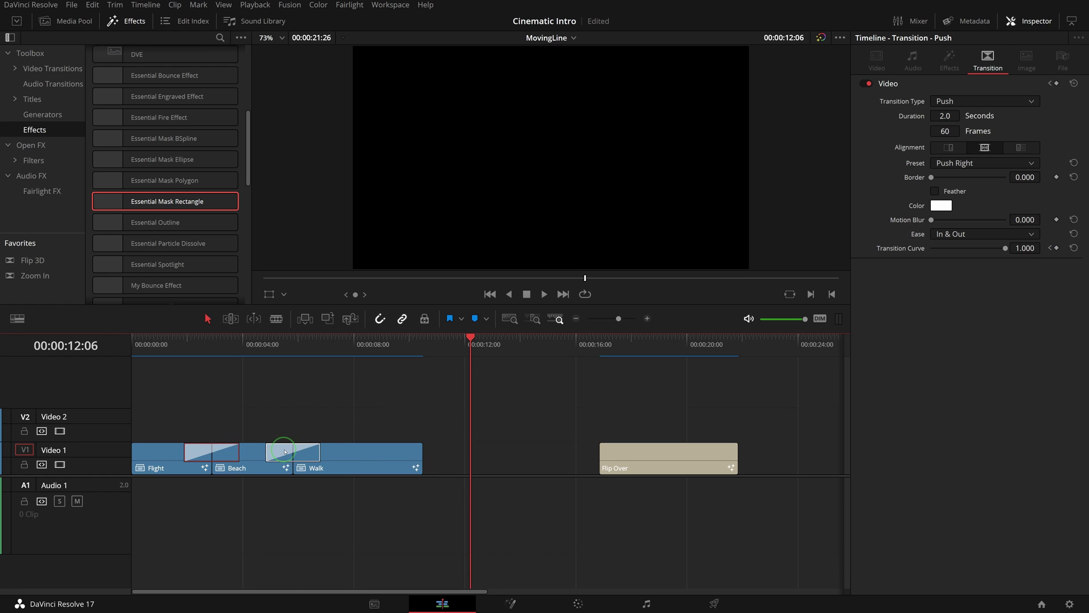
pyautogui.click(305, 454)
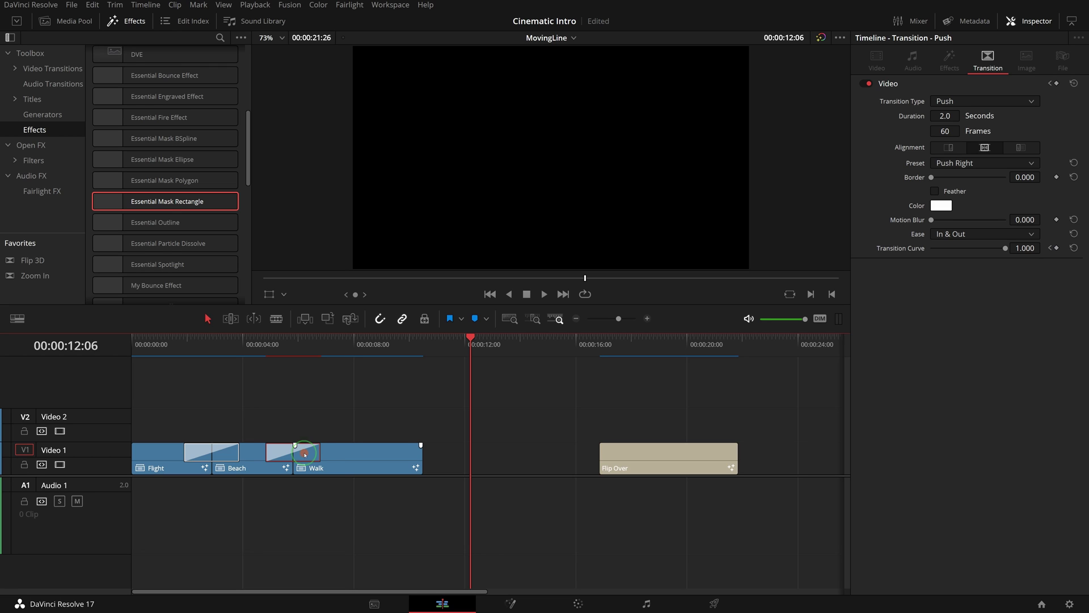
pyautogui.click(306, 349)
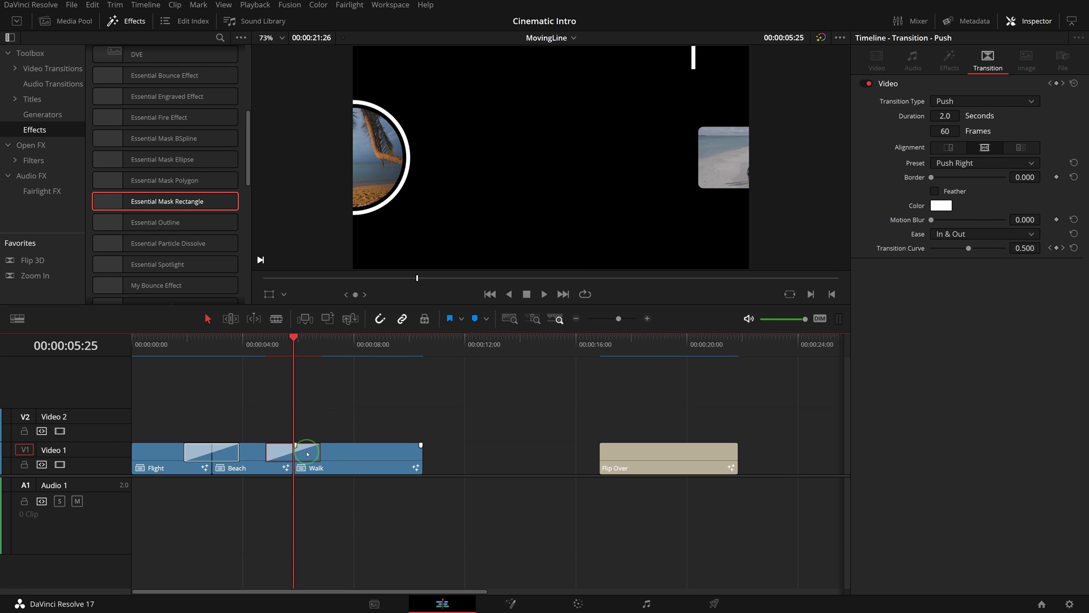
pyautogui.click(1031, 163)
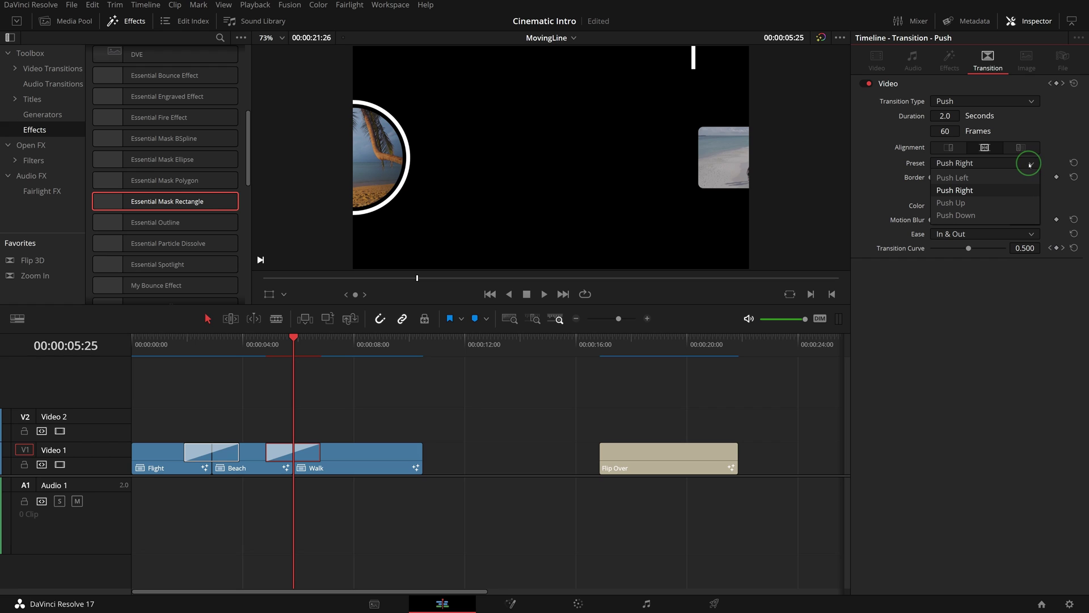
pyautogui.click(959, 202)
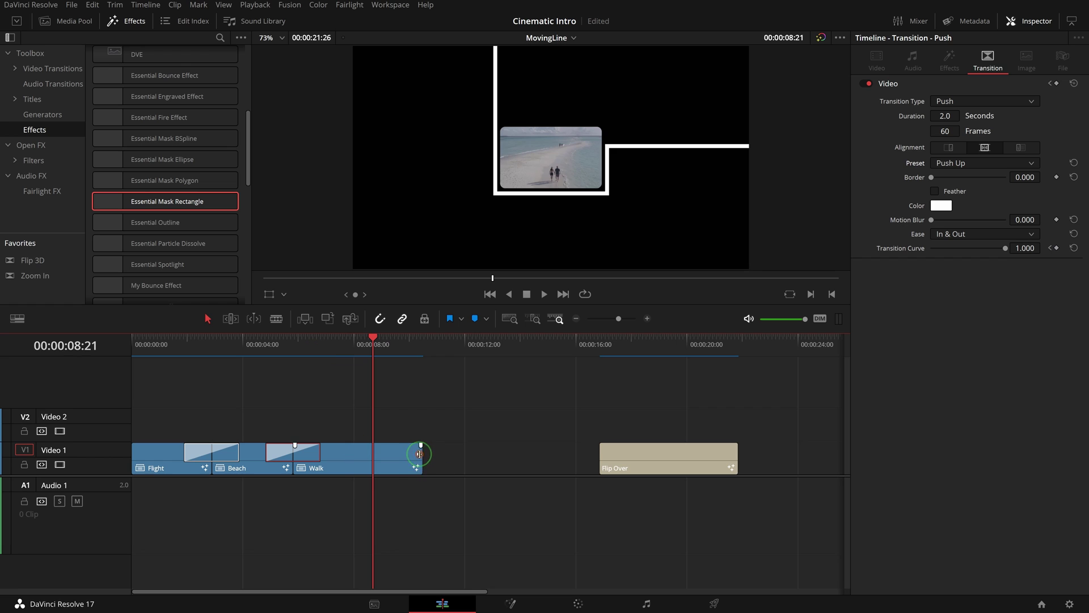
# - Trim Walk's end, move Flip Over left against it, and paste a Push transition on that cut
pyautogui.moveTo(423, 454); pyautogui.dragTo(372, 457)
pyautogui.moveTo(671, 446); pyautogui.dragTo(448, 442)
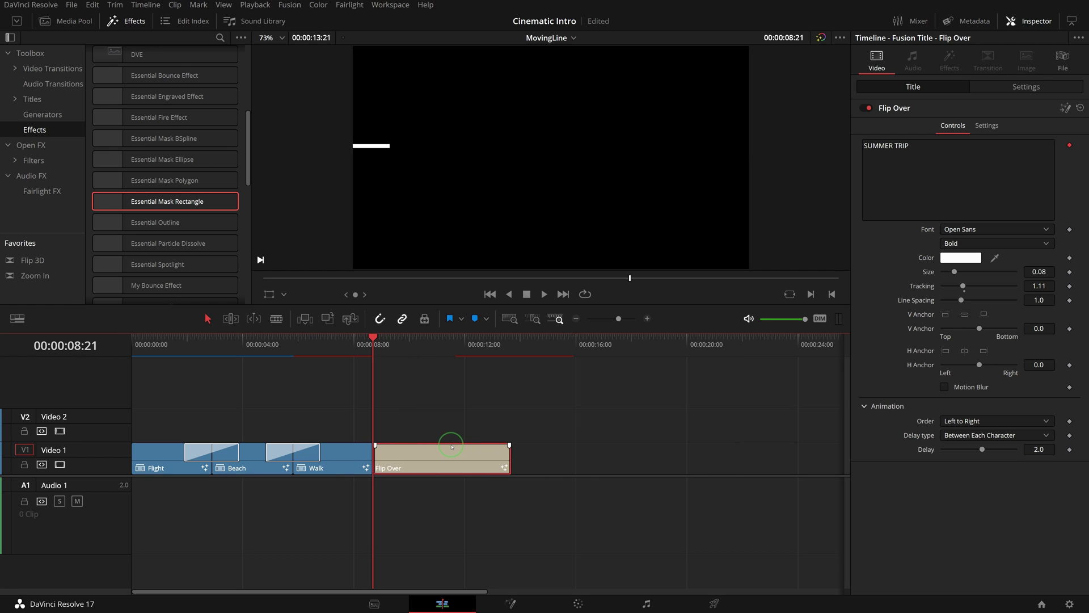
pyautogui.click(225, 456)
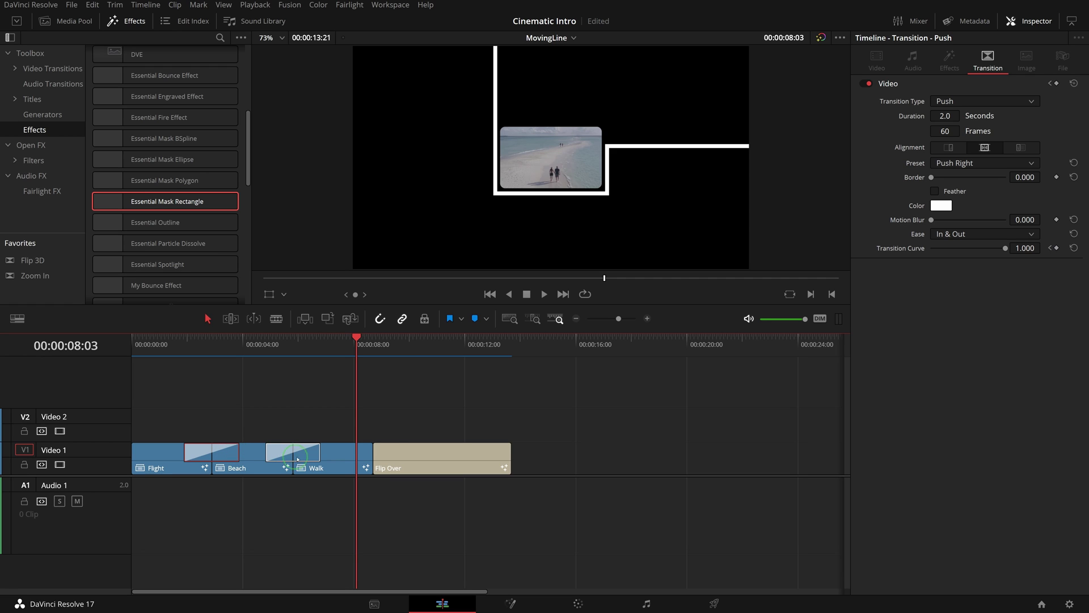
pyautogui.click(373, 458)
pyautogui.hotkey('ctrl', 'v')
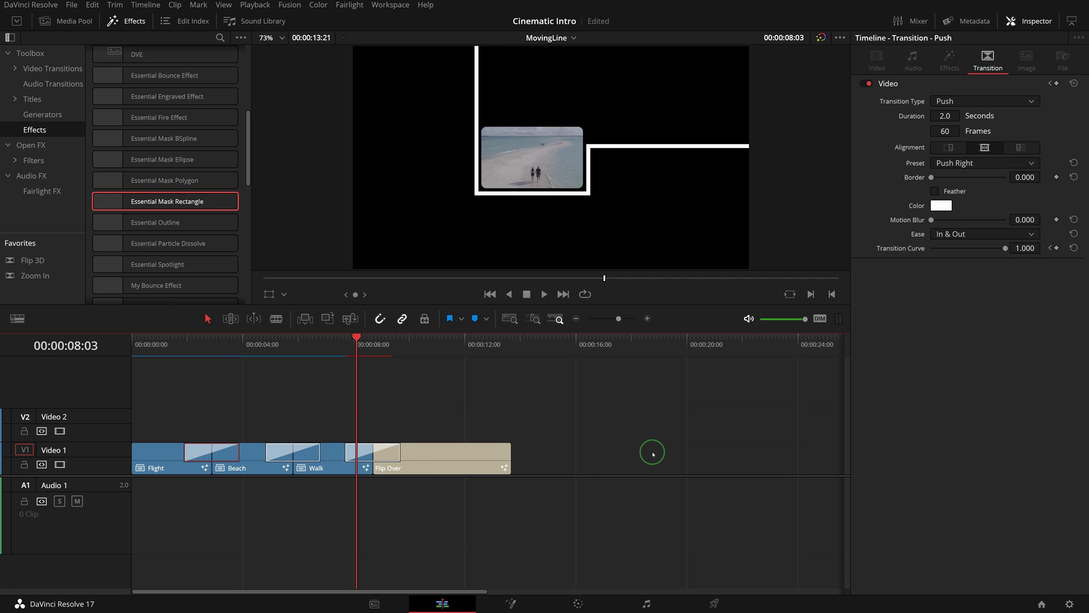
pyautogui.moveTo(158, 339); pyautogui.dragTo(137, 339)
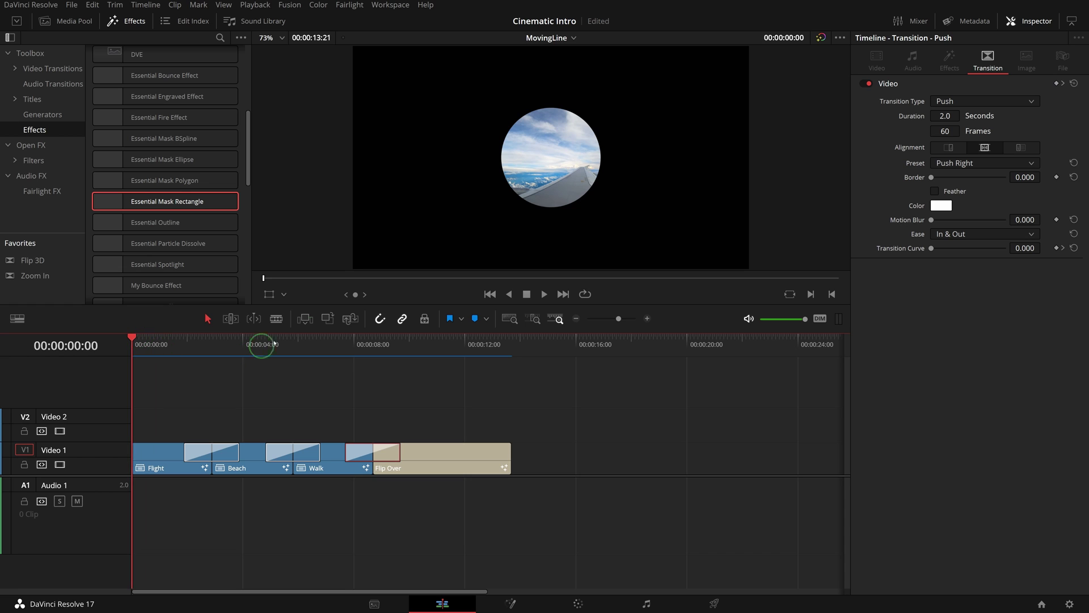
# - Play the edit from the start to review the line running through the clips into the SUMMER TRIP title
pyautogui.press('space')
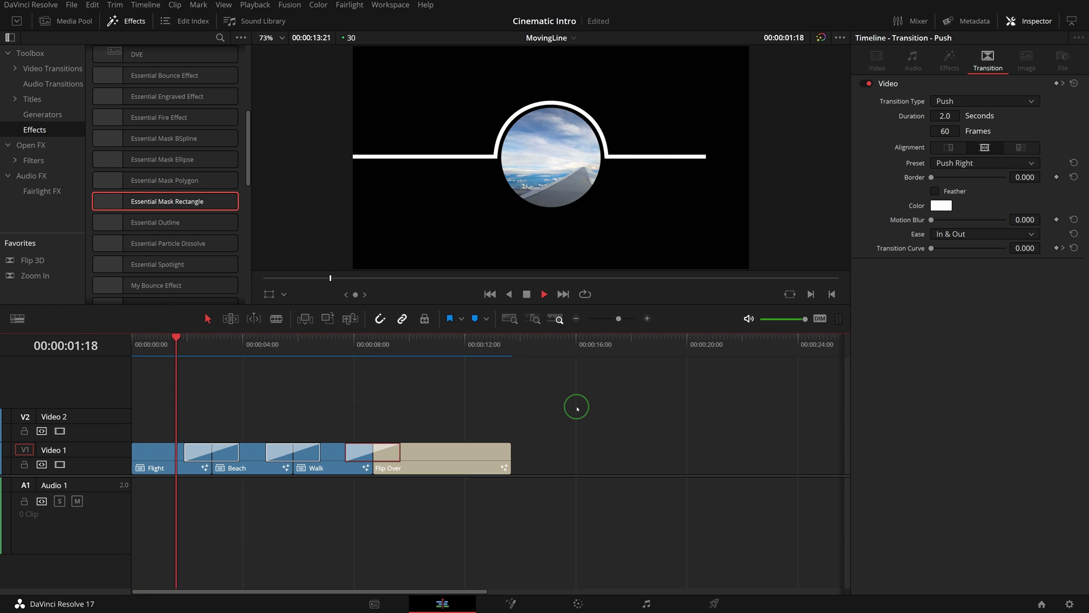